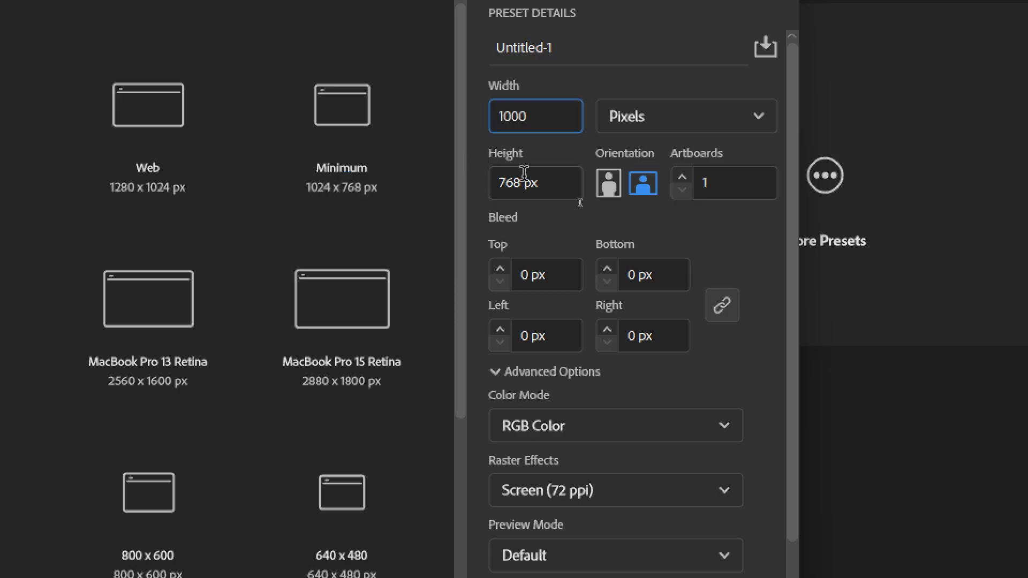
Step: Create a new web document with a width and height of 1000 px
{"action": "key", "text": "Tab"}
{"action": "key", "text": "Tab"}
{"action": "type", "text": "1000"}
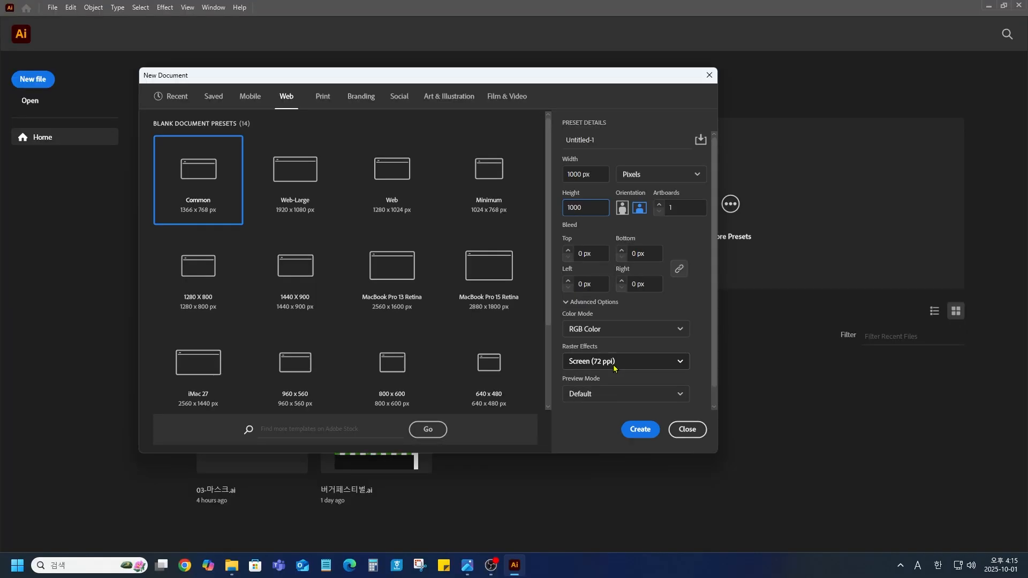
{"action": "left_click", "coordinate": [642, 431]}
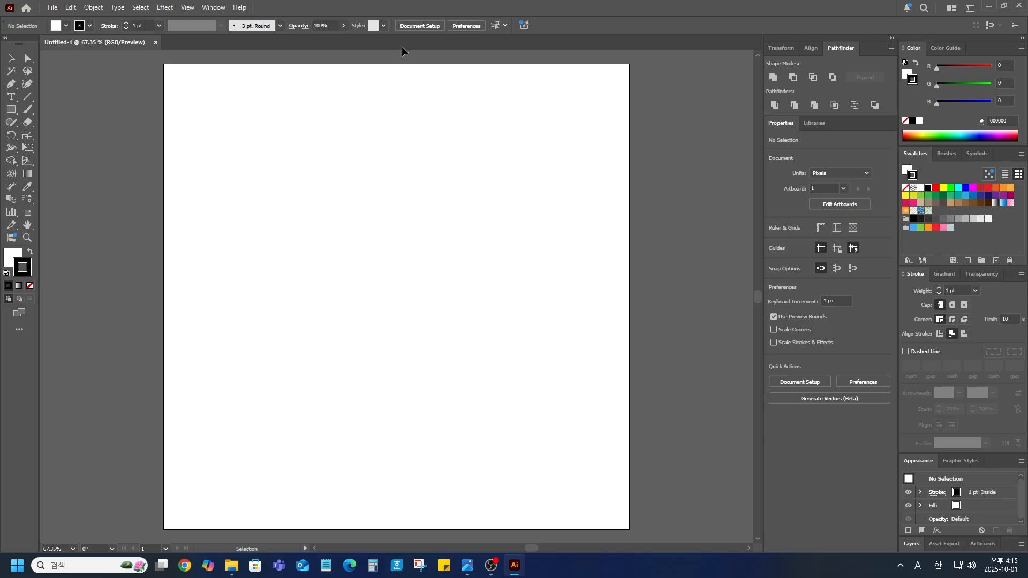
Step: Add the point text "SUMMER" in capital letters on the upper part of the artboard
{"action": "left_click", "coordinate": [15, 100]}
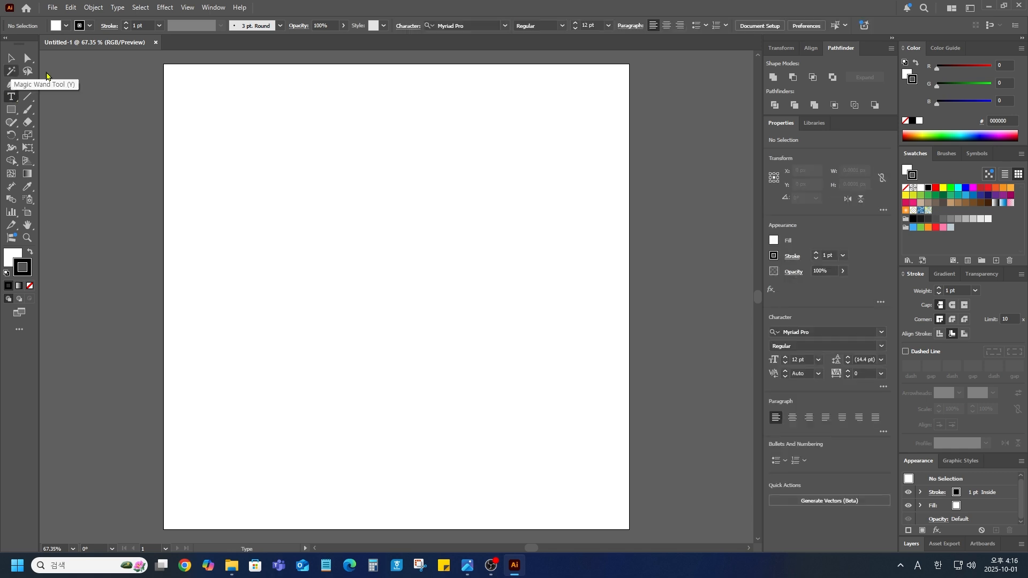
{"action": "left_click", "coordinate": [297, 191]}
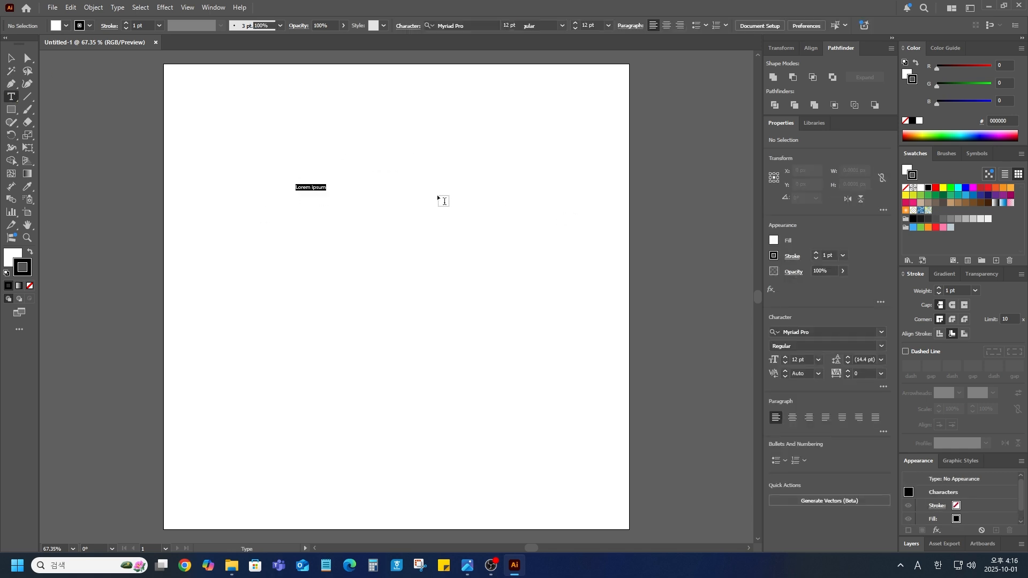
{"action": "type", "text": "su"}
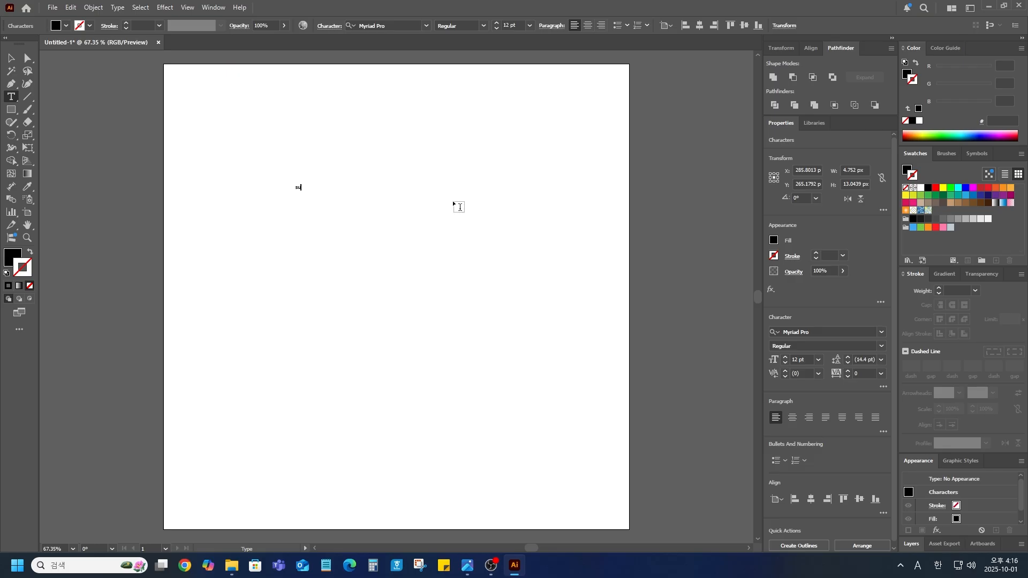
{"action": "key", "text": "Caps_Lock"}
{"action": "type", "text": "SUM"}
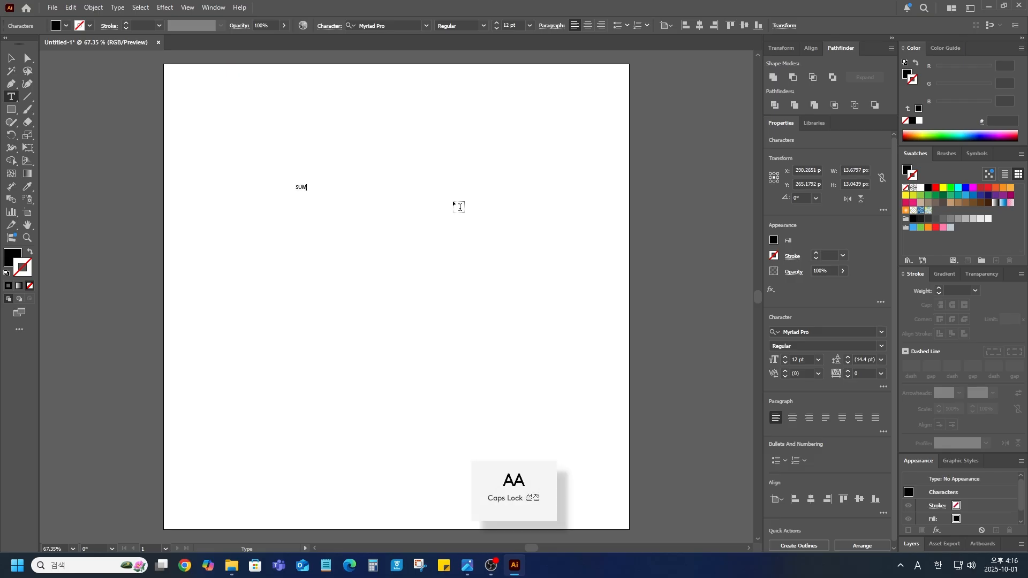
{"action": "type", "text": "MER"}
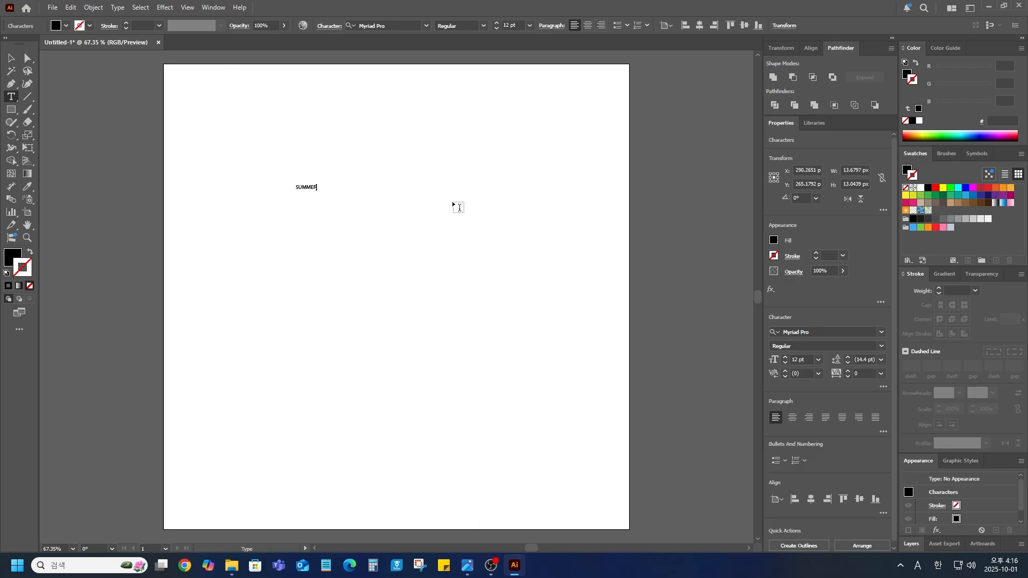
{"action": "key", "text": "Escape"}
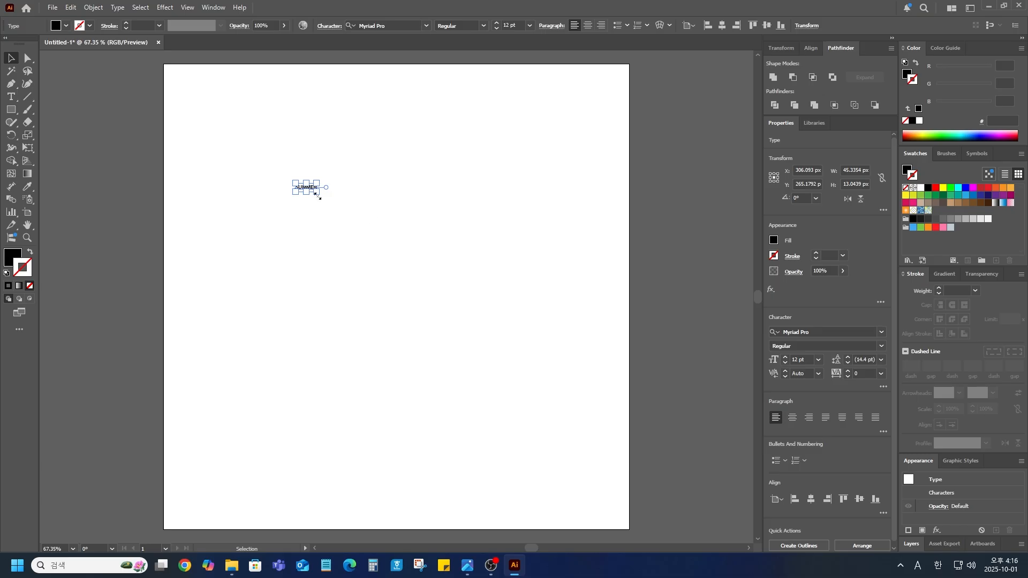
Step: Scale the SUMMER text up to about 152 pt and move it closer to the artboard's top edge
{"action": "left_click_drag", "start_coordinate": [317, 192], "coordinate": [562, 363]}
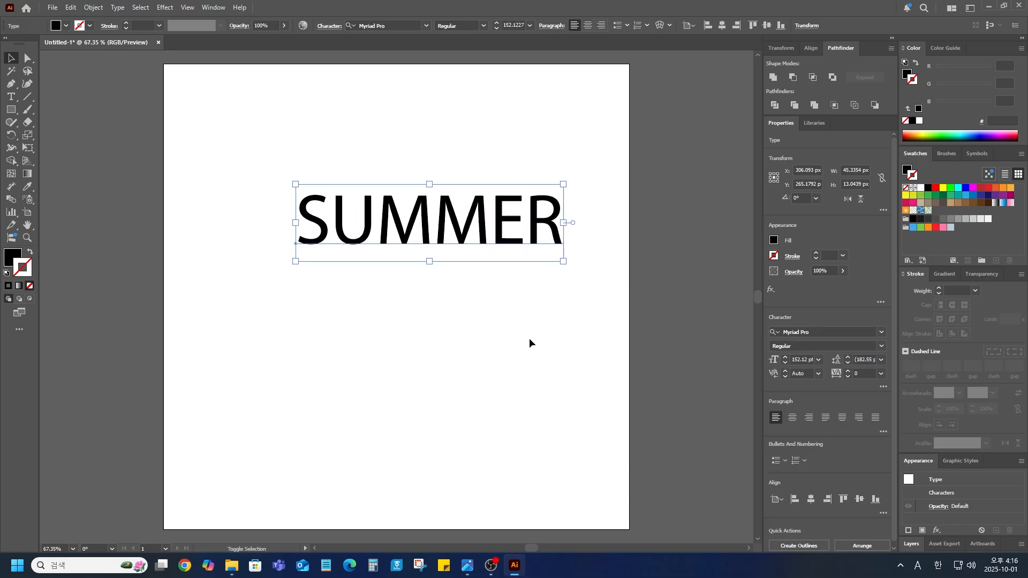
{"action": "left_click_drag", "start_coordinate": [438, 221], "coordinate": [428, 166]}
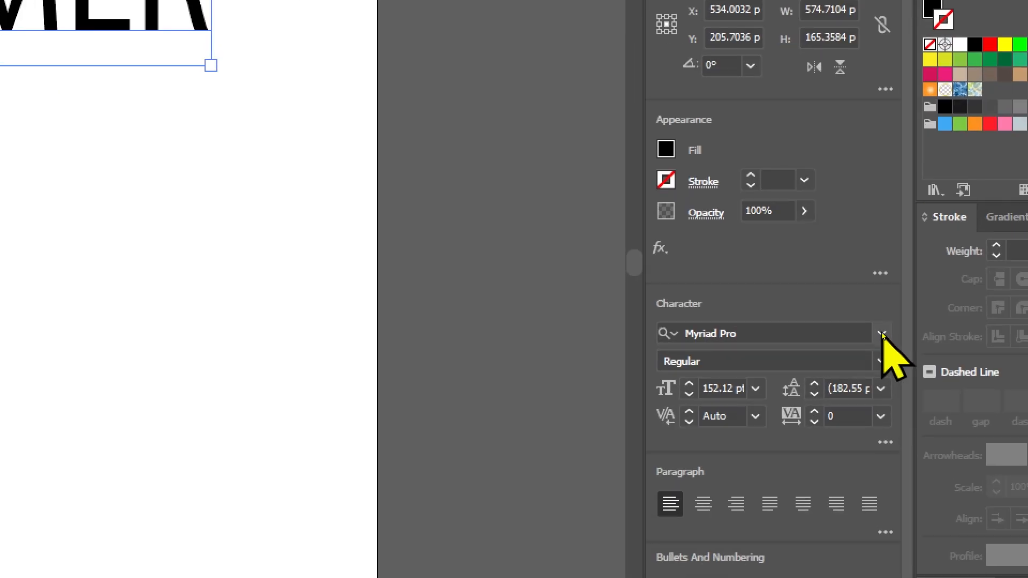
Step: Set the SUMMER text's font to Arial with the Black style
{"action": "left_click", "coordinate": [881, 332]}
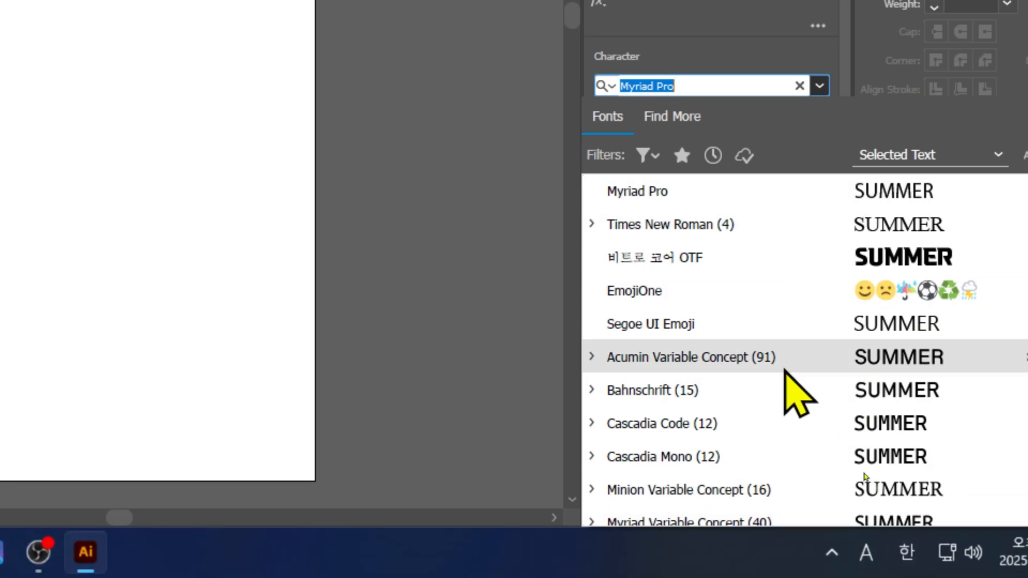
{"action": "scroll", "coordinate": [802, 369], "scroll_direction": "down", "scroll_amount": 3}
{"action": "scroll", "coordinate": [840, 375], "scroll_direction": "down", "scroll_amount": 3}
{"action": "scroll", "coordinate": [846, 374], "scroll_direction": "up", "scroll_amount": 3}
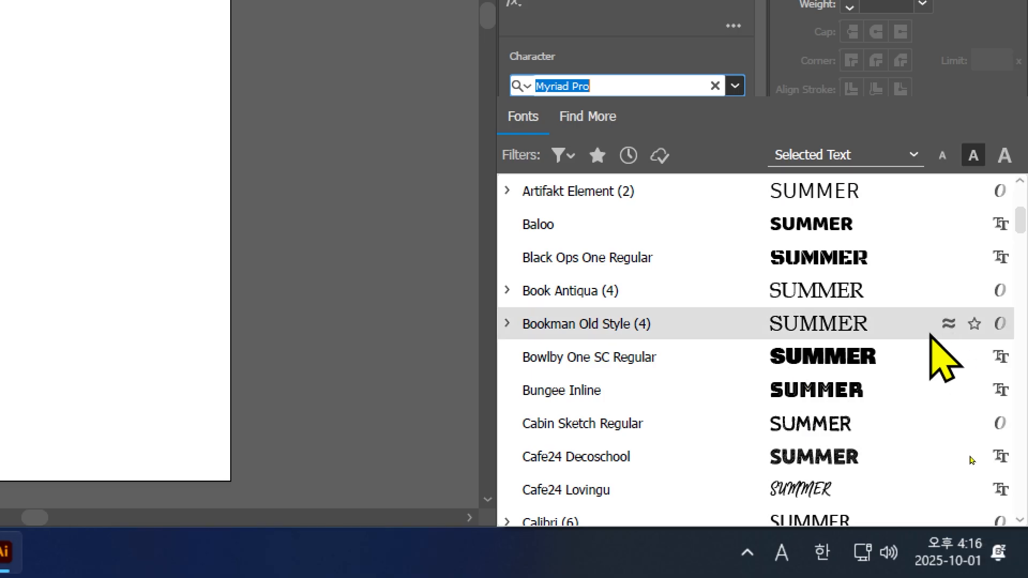
{"action": "scroll", "coordinate": [851, 398], "scroll_direction": "up", "scroll_amount": 3}
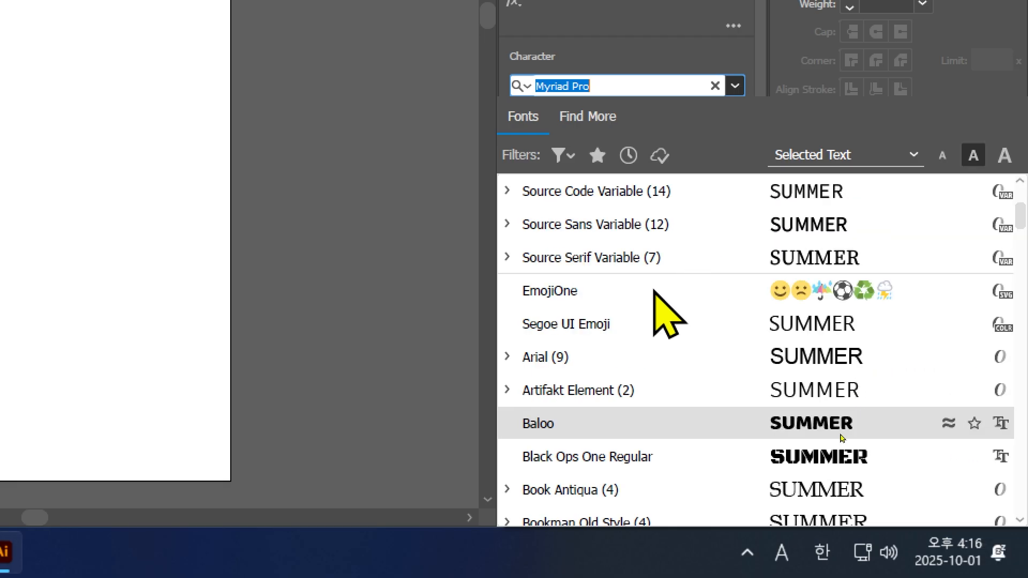
{"action": "left_click", "coordinate": [551, 356]}
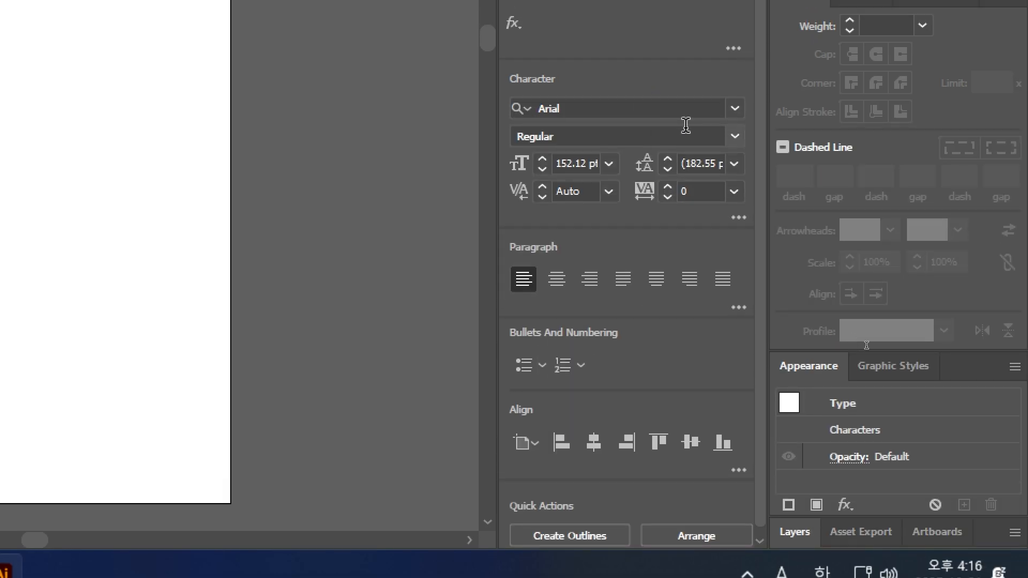
{"action": "left_click", "coordinate": [735, 138]}
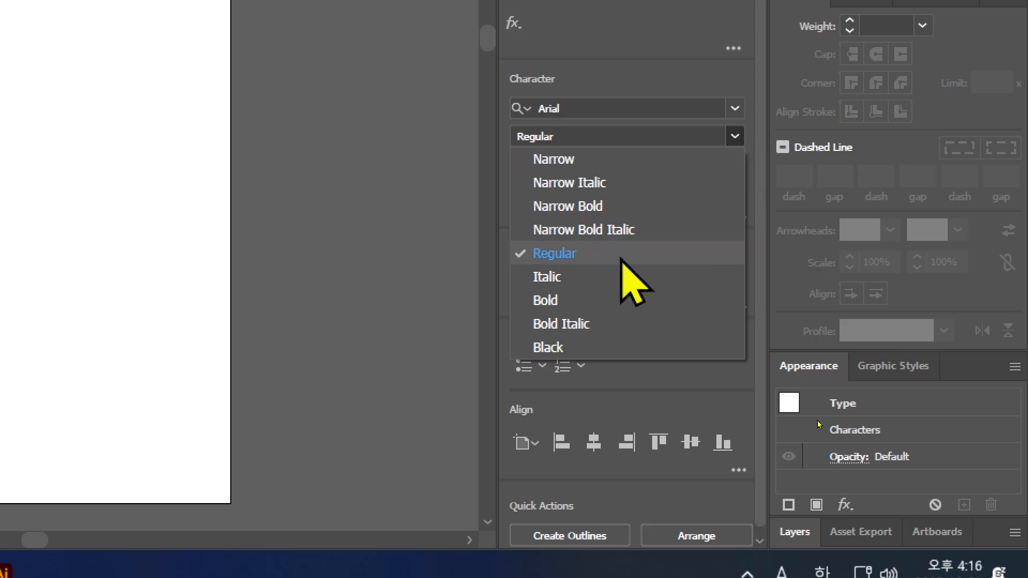
{"action": "left_click", "coordinate": [578, 348]}
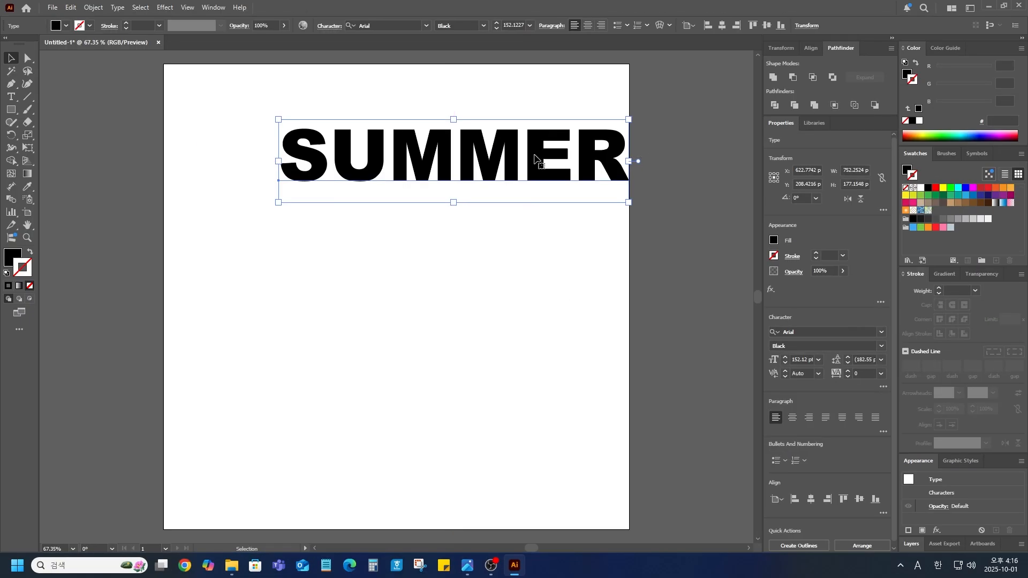
Step: Move the SUMMER text left, away from the artboard's right edge, and set its font to Noto Sans KR
{"action": "left_click_drag", "start_coordinate": [535, 159], "coordinate": [489, 163]}
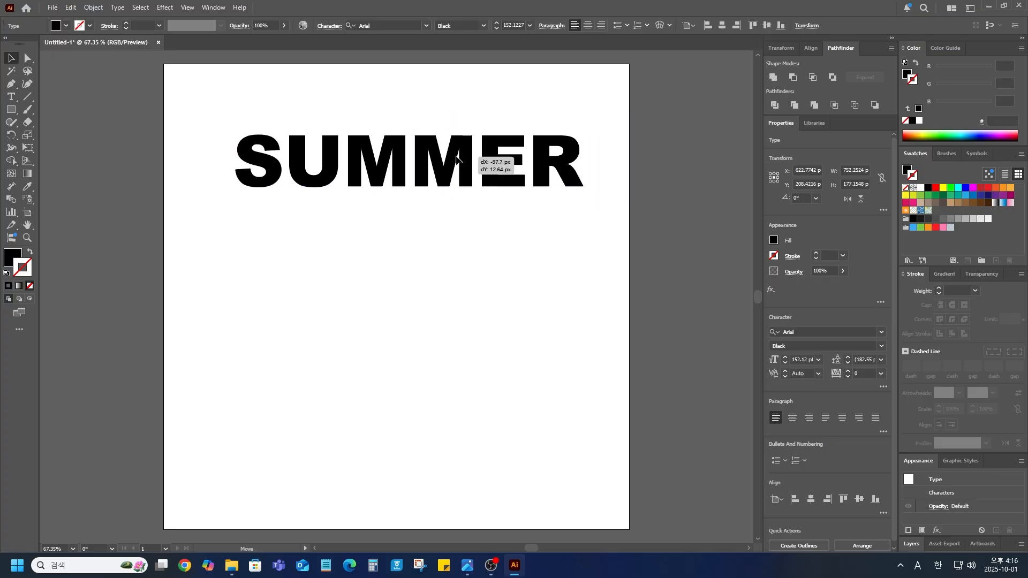
{"action": "left_click", "coordinate": [881, 332]}
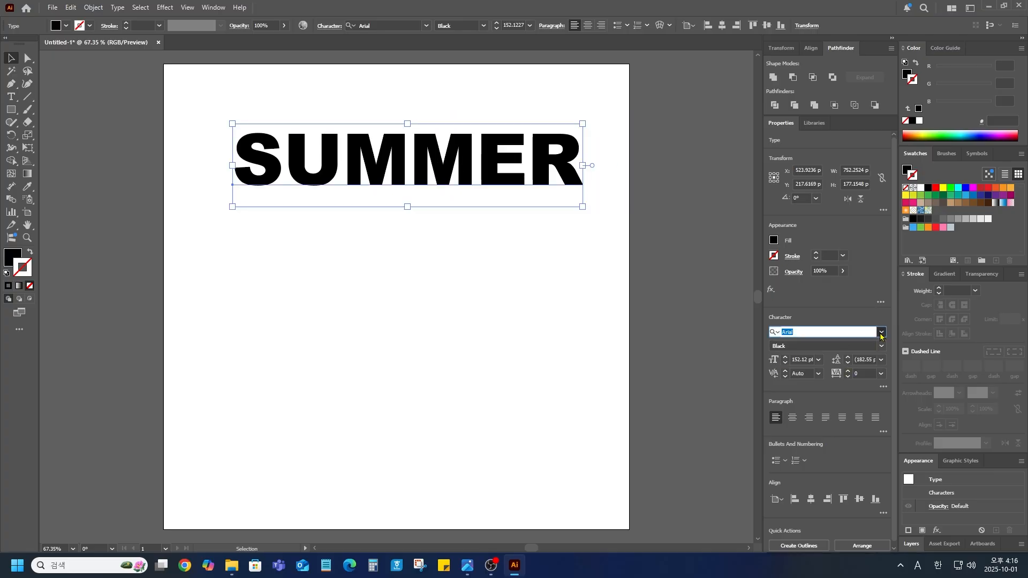
{"action": "scroll", "coordinate": [877, 444], "scroll_direction": "down", "scroll_amount": 3}
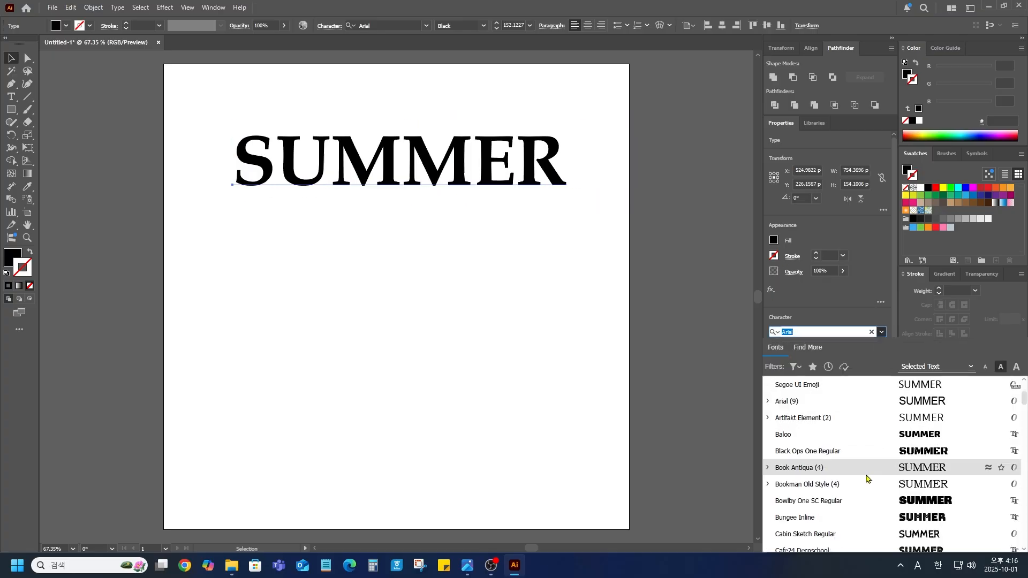
{"action": "scroll", "coordinate": [865, 482], "scroll_direction": "down", "scroll_amount": 6}
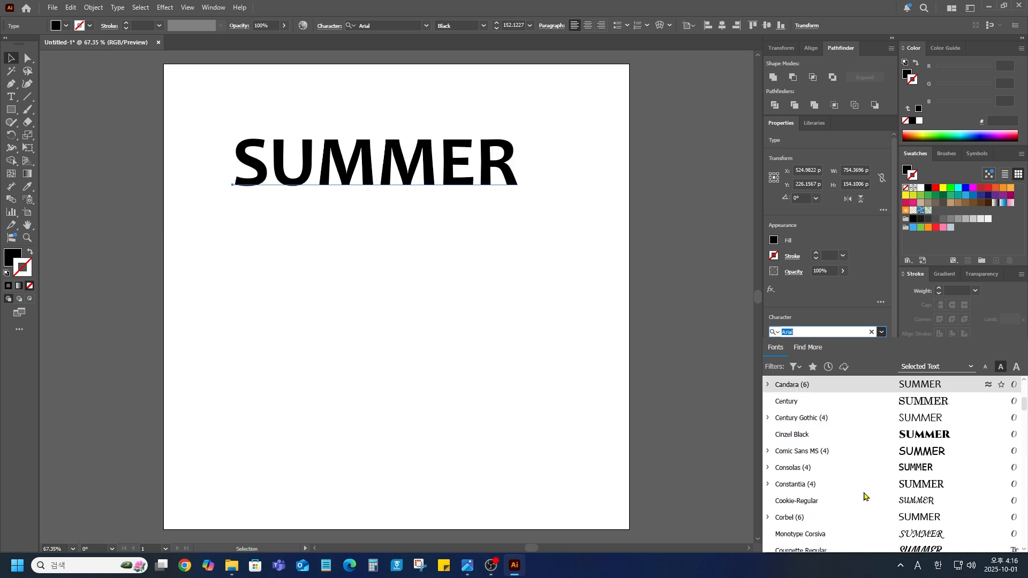
{"action": "scroll", "coordinate": [865, 497], "scroll_direction": "down", "scroll_amount": 10}
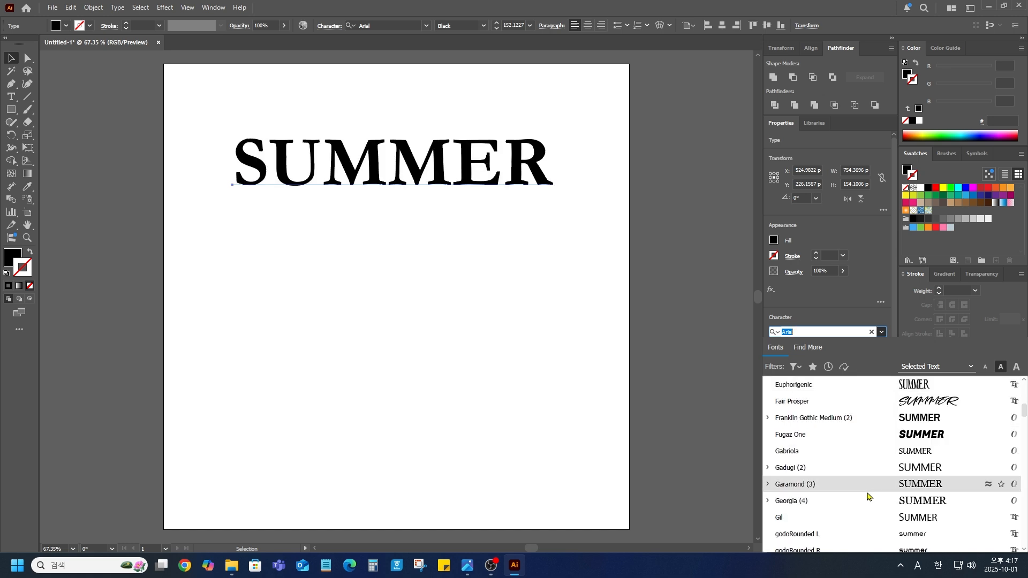
{"action": "scroll", "coordinate": [867, 503], "scroll_direction": "down", "scroll_amount": 6}
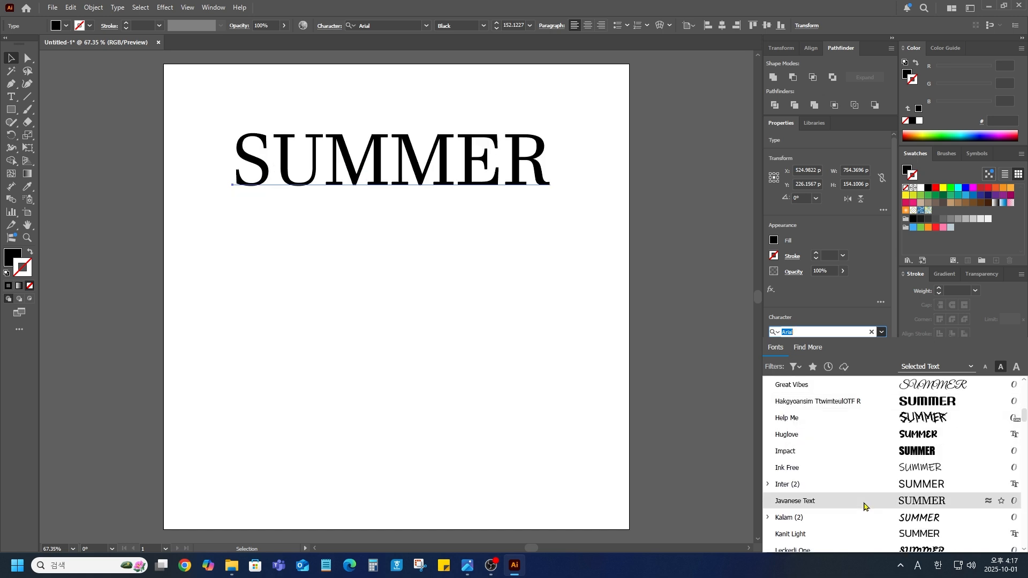
{"action": "scroll", "coordinate": [866, 508], "scroll_direction": "down", "scroll_amount": 6}
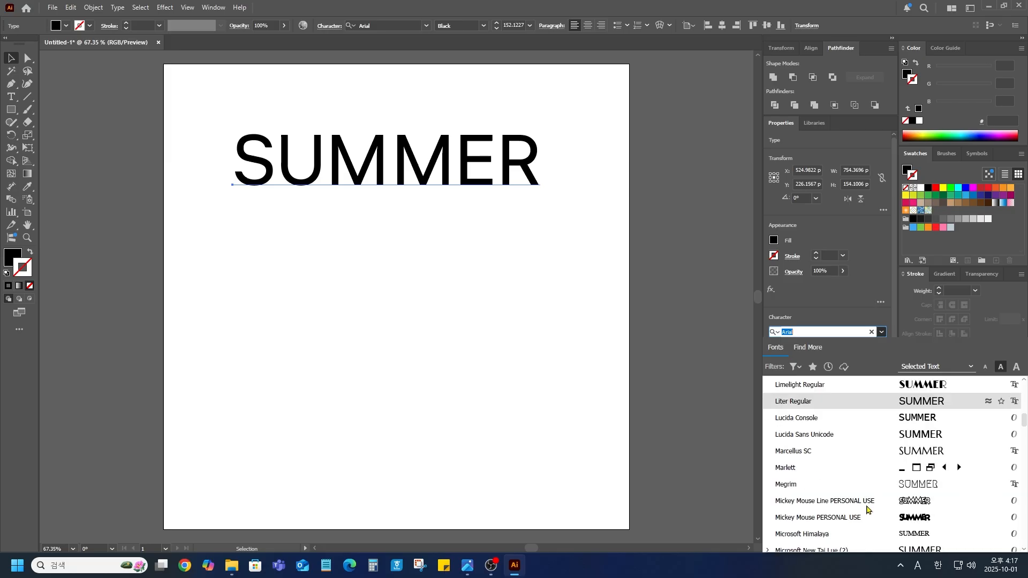
{"action": "scroll", "coordinate": [866, 508], "scroll_direction": "down", "scroll_amount": 3}
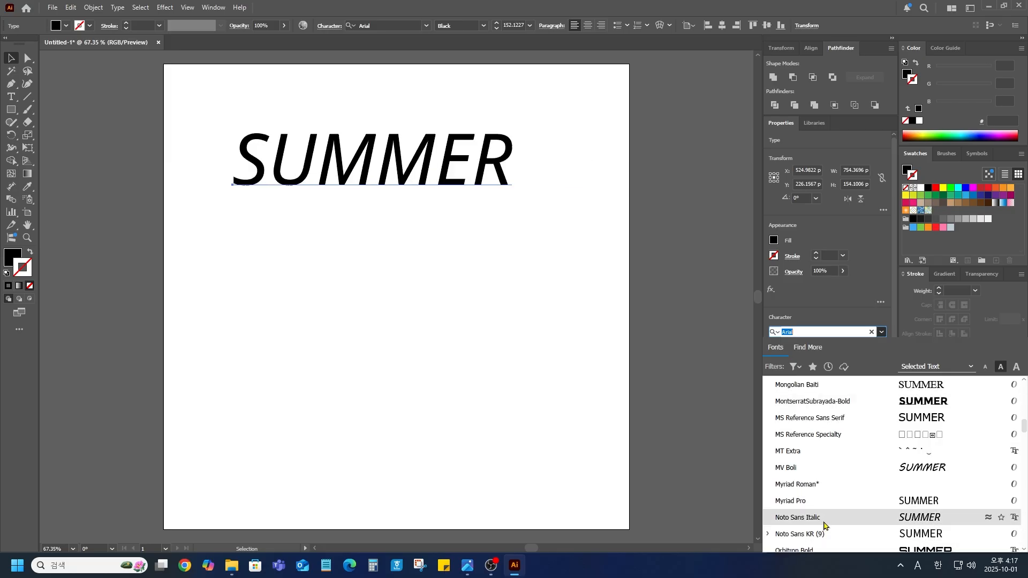
{"action": "left_click", "coordinate": [807, 535]}
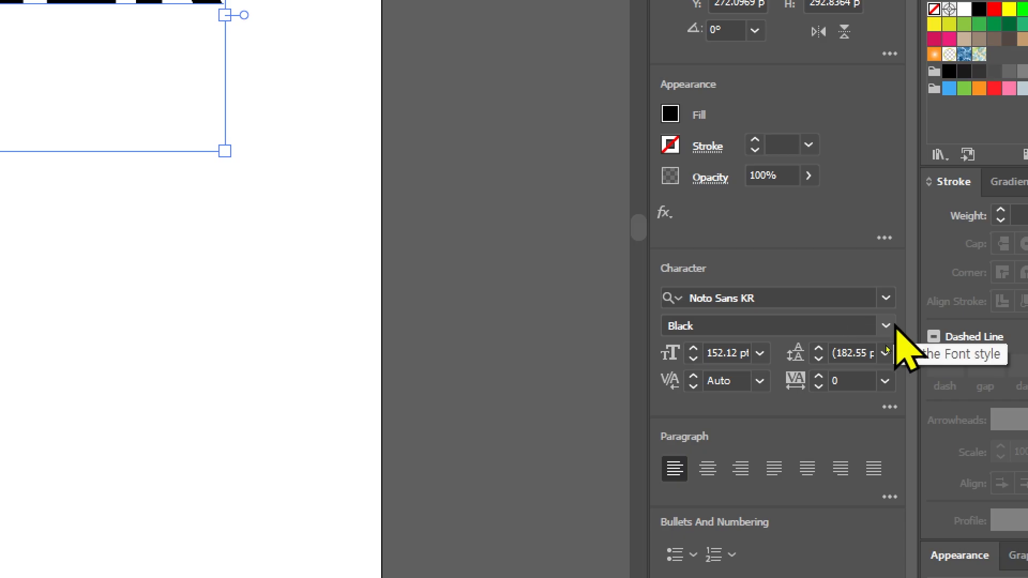
Step: Try the Bold style on the SUMMER text and settle on the Black style
{"action": "left_click", "coordinate": [886, 327]}
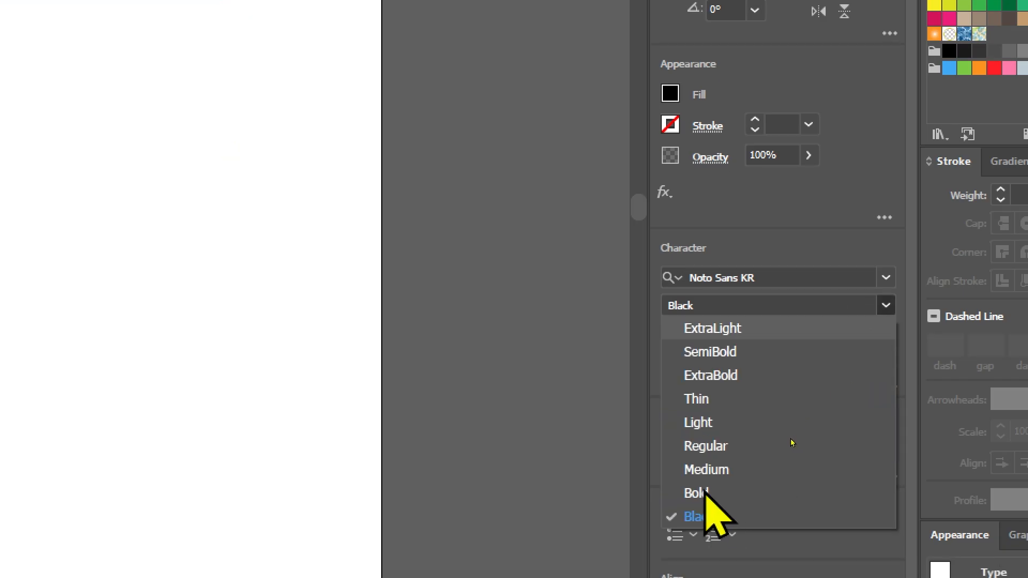
{"action": "left_click", "coordinate": [706, 514]}
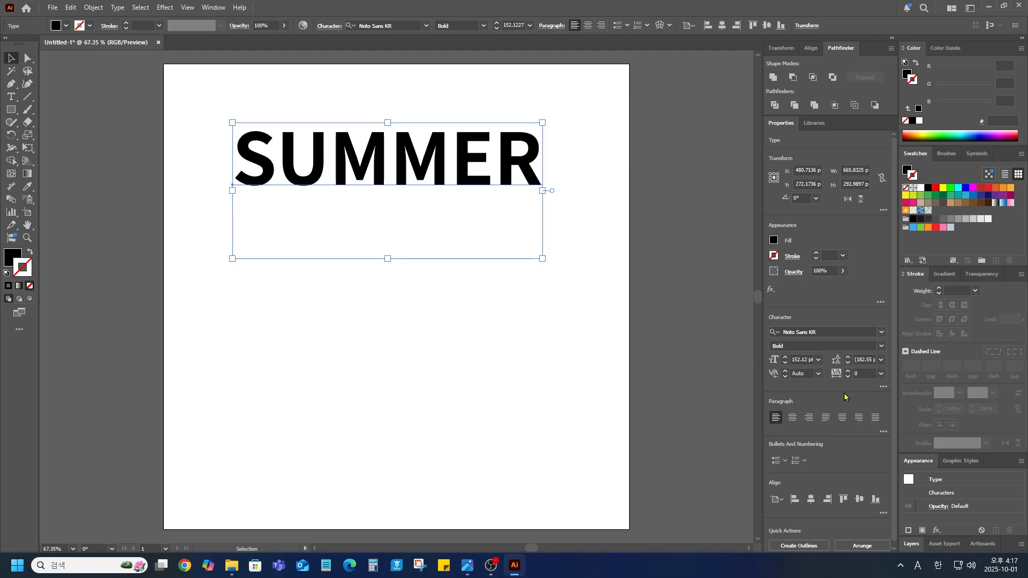
{"action": "left_click", "coordinate": [881, 346]}
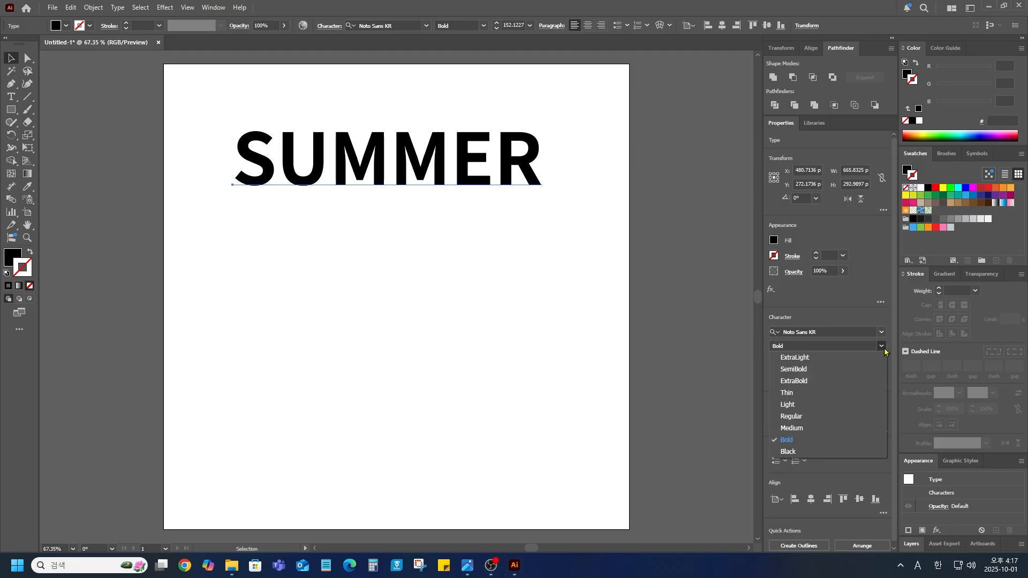
{"action": "left_click", "coordinate": [788, 452]}
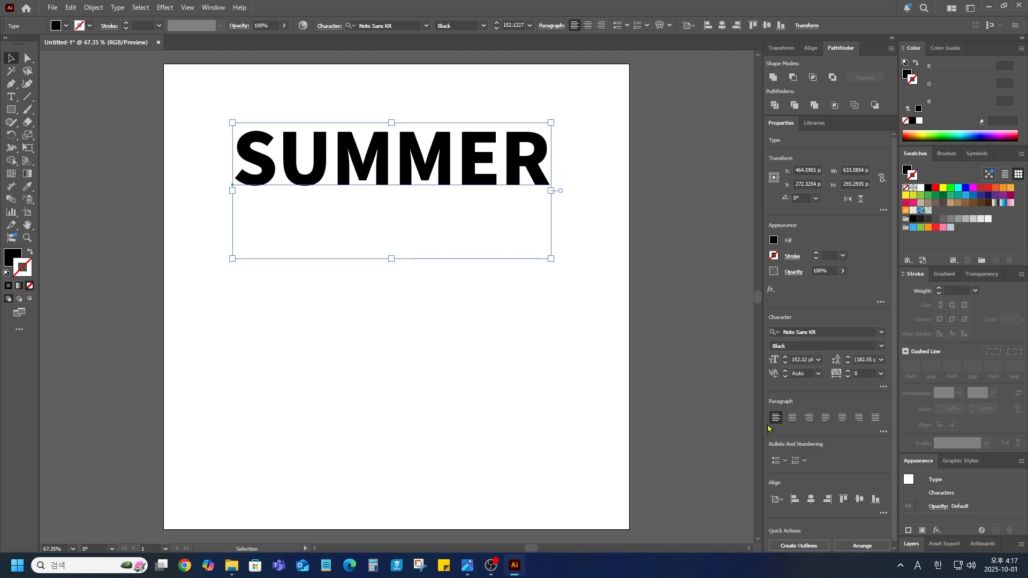
Step: Narrow the SUMMER text to about 555 px, stretch its box to about 348 px high, and reposition it near the artboard's horizontal centre
{"action": "left_click_drag", "start_coordinate": [550, 191], "coordinate": [493, 195]}
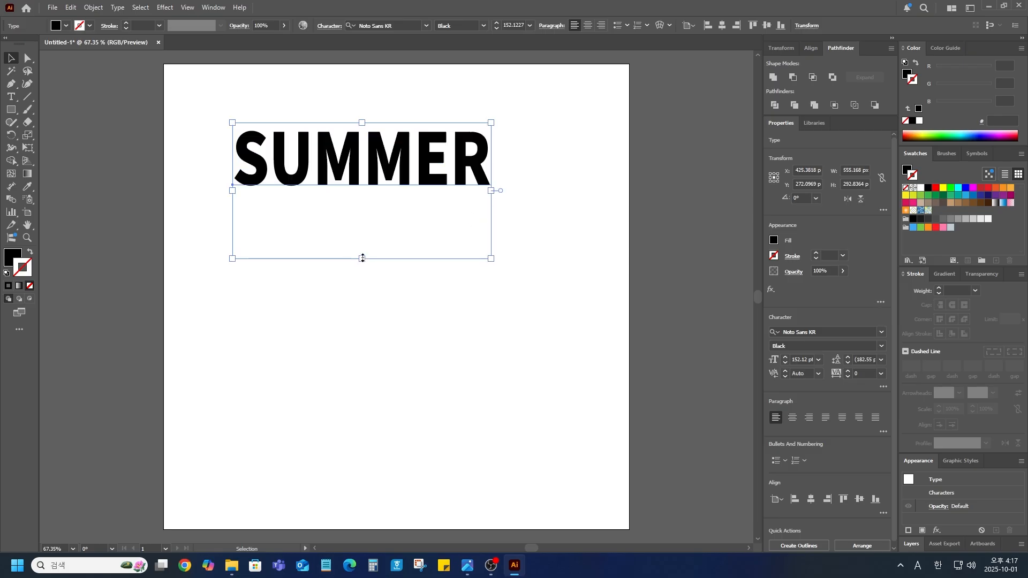
{"action": "left_click_drag", "start_coordinate": [362, 259], "coordinate": [361, 284]}
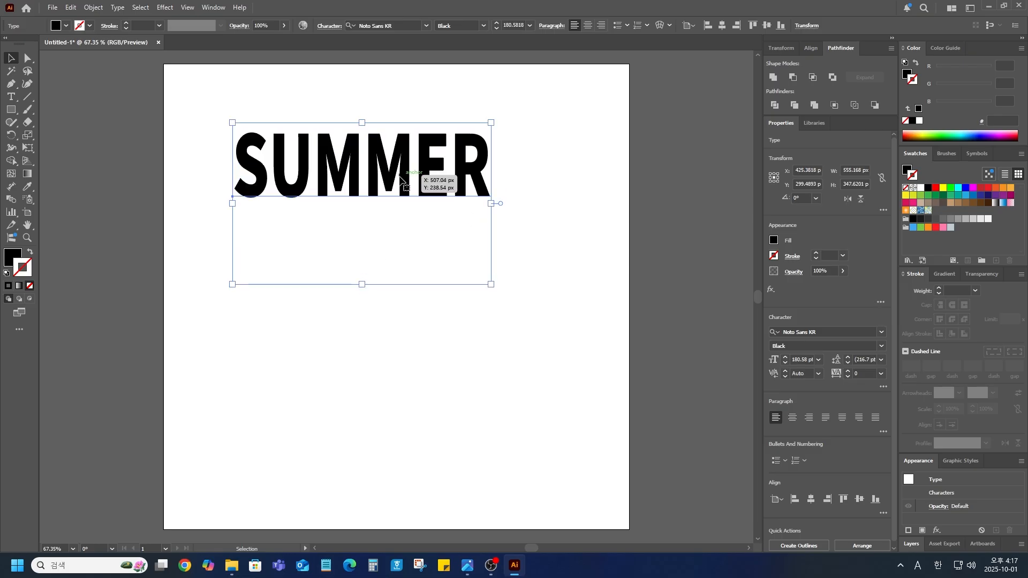
{"action": "left_click_drag", "start_coordinate": [401, 179], "coordinate": [430, 173]}
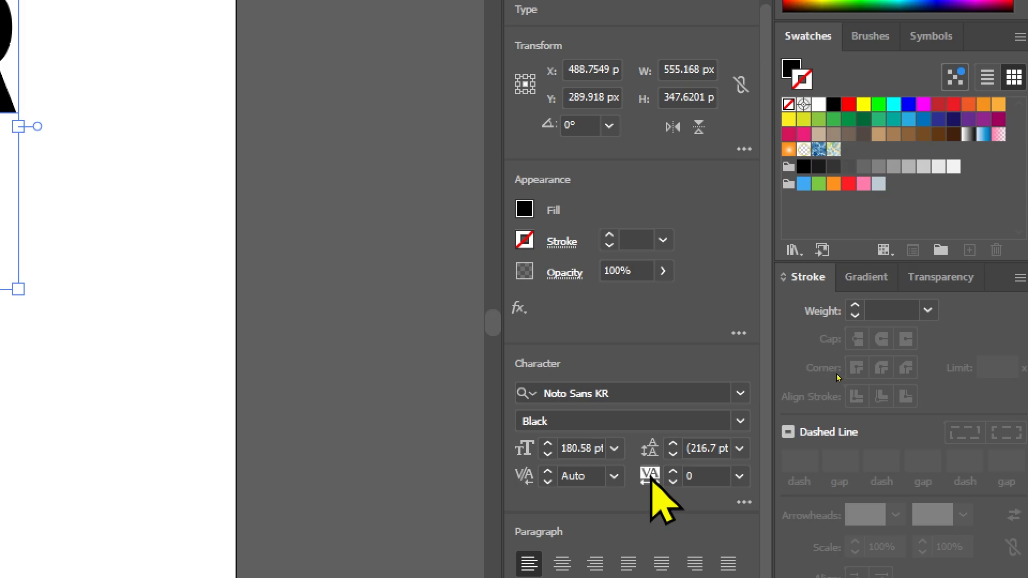
Step: Tighten the SUMMER text's tracking, trying -75 and settling on -100
{"action": "left_click", "coordinate": [739, 476]}
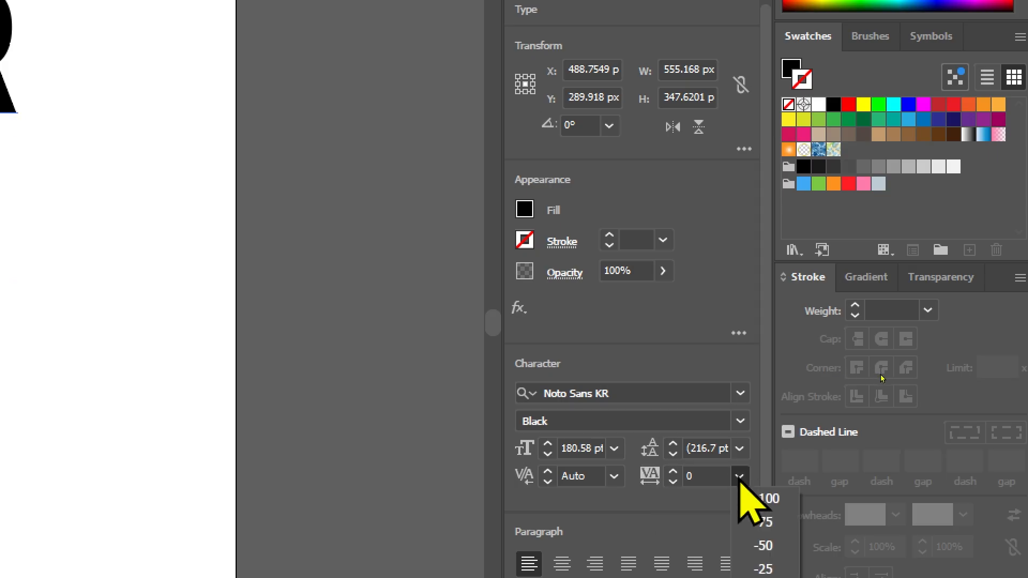
{"action": "left_click", "coordinate": [761, 469]}
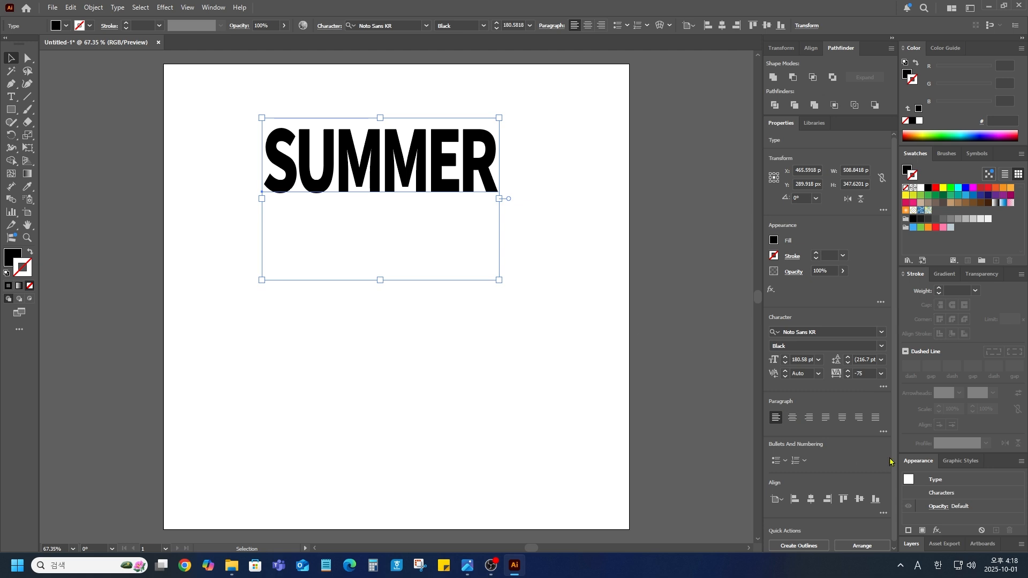
{"action": "left_click", "coordinate": [880, 373]}
{"action": "left_click", "coordinate": [895, 389]}
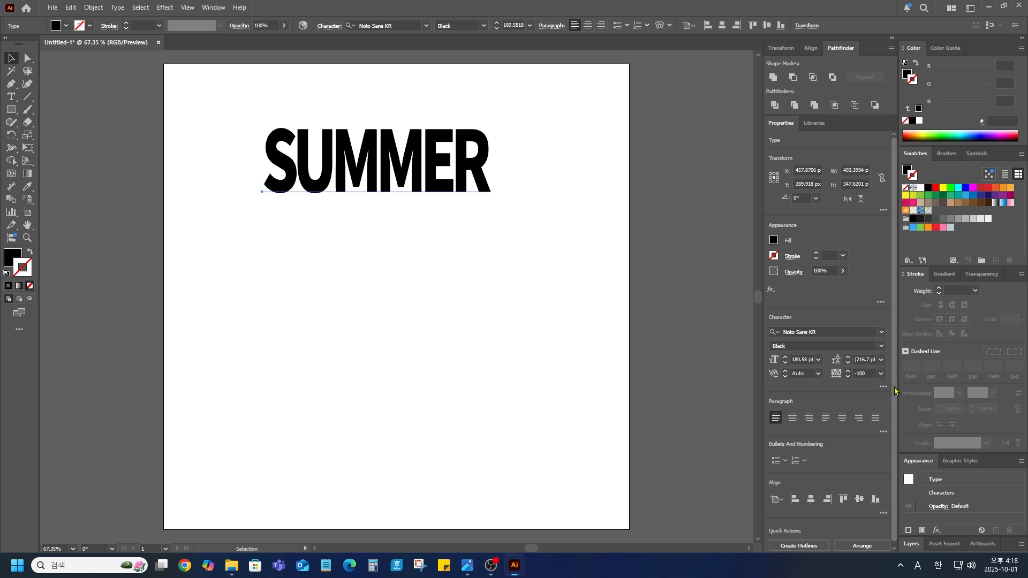
Step: Enlarge the SUMMER text proportionally to about 541 px wide and 381 px high
{"action": "left_click", "coordinate": [590, 357]}
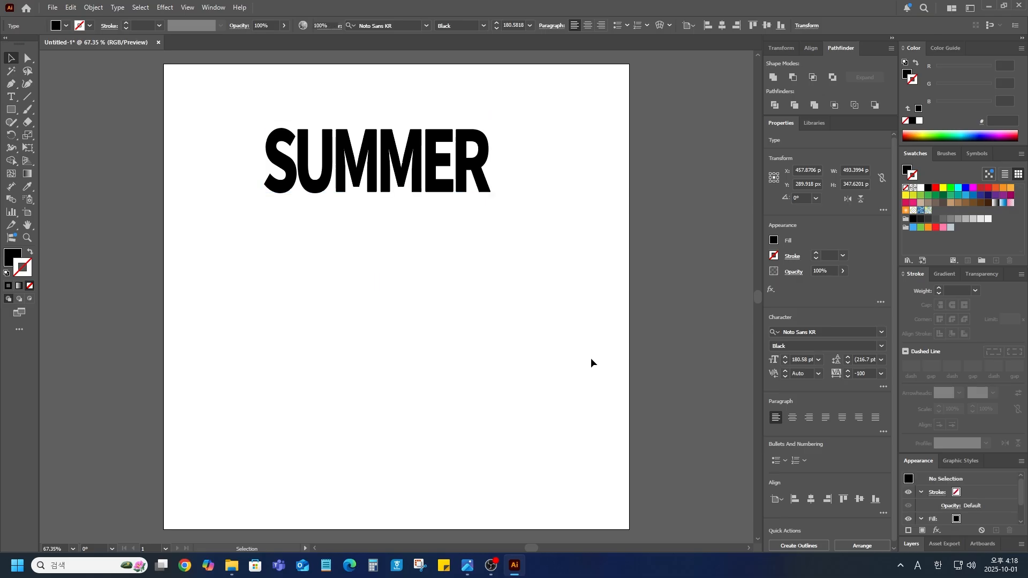
{"action": "scroll", "coordinate": [594, 349], "scroll_direction": "down", "scroll_amount": 1}
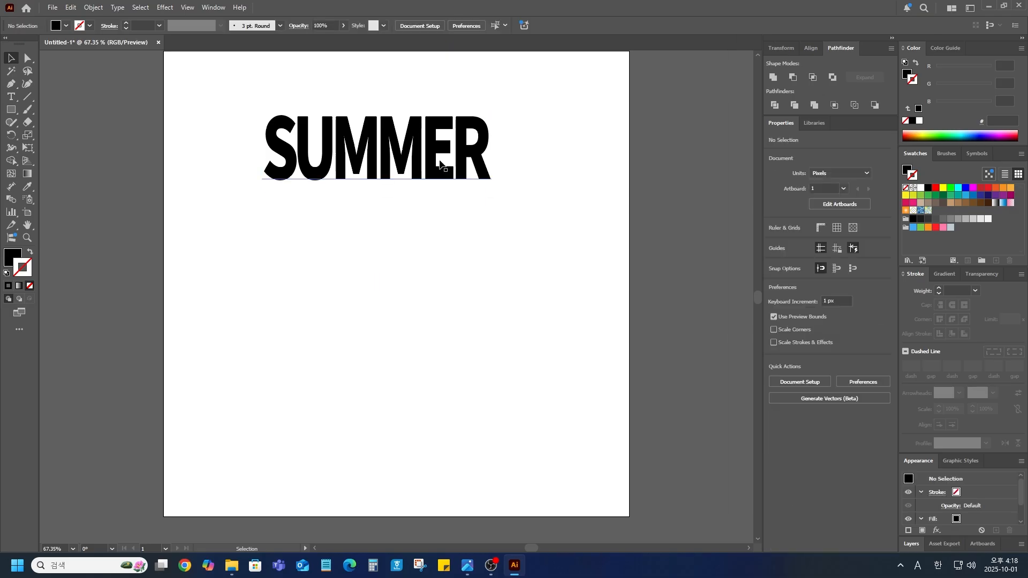
{"action": "left_click", "coordinate": [440, 164]}
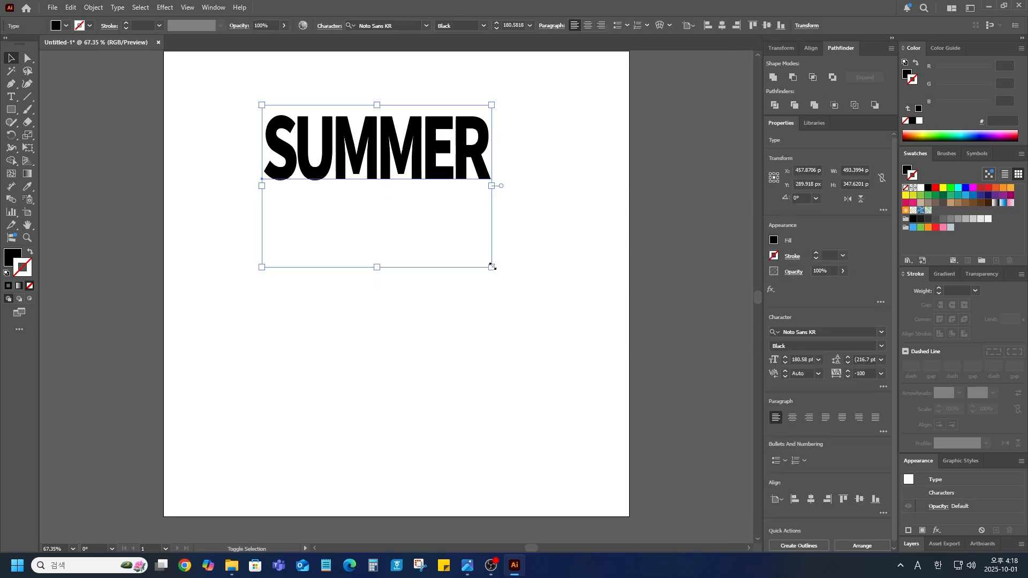
{"action": "left_click_drag", "start_coordinate": [491, 264], "coordinate": [514, 288]}
{"action": "left_click", "coordinate": [553, 273]}
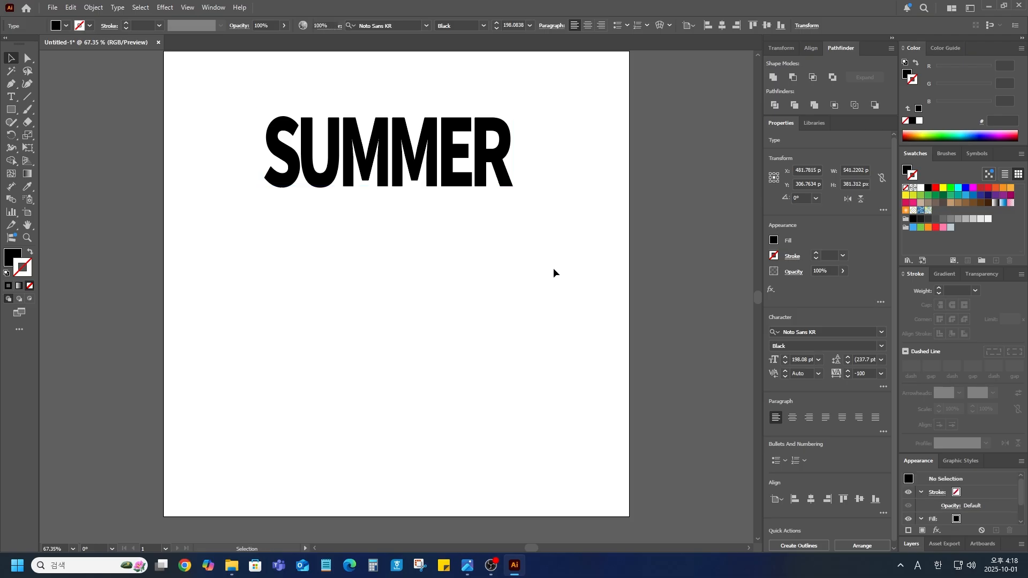
Step: Duplicate the SUMMER text straight below the original, about 321 px lower on the artboard
{"action": "scroll", "coordinate": [541, 241], "scroll_direction": "up", "scroll_amount": 5}
{"action": "left_click", "coordinate": [488, 220]}
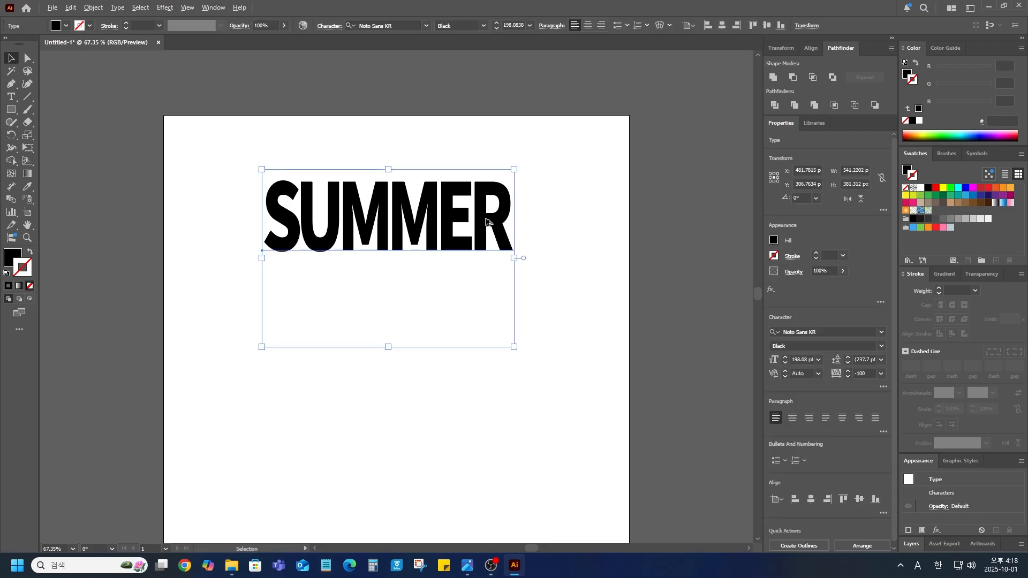
{"action": "left_click_drag", "start_coordinate": [486, 223], "coordinate": [485, 375]}
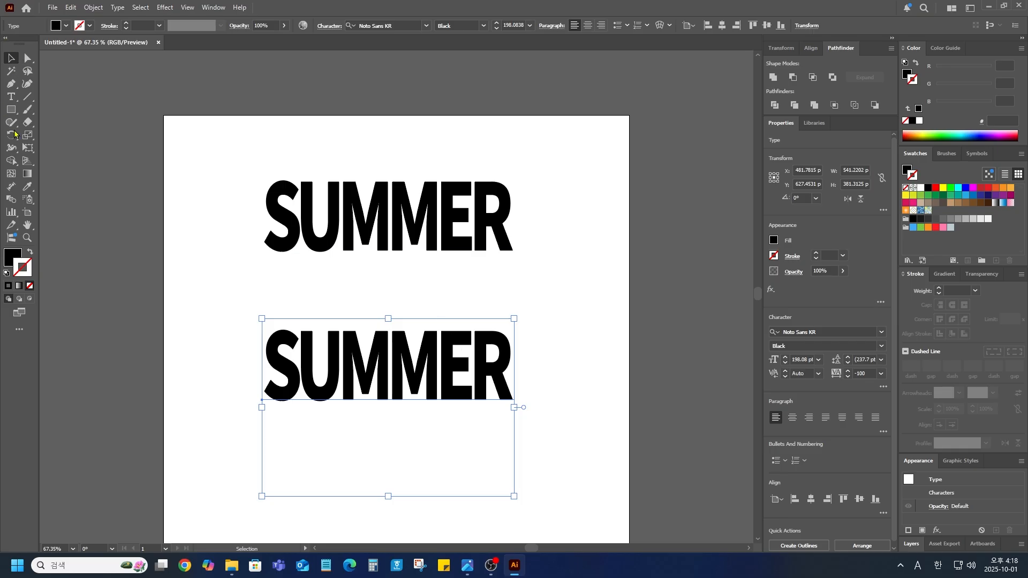
Step: Replace the wording of the lower SUMMER copy with FESTIVAL
{"action": "left_click", "coordinate": [11, 96]}
{"action": "left_click_drag", "start_coordinate": [273, 357], "coordinate": [513, 358]}
{"action": "type", "text": "F"}
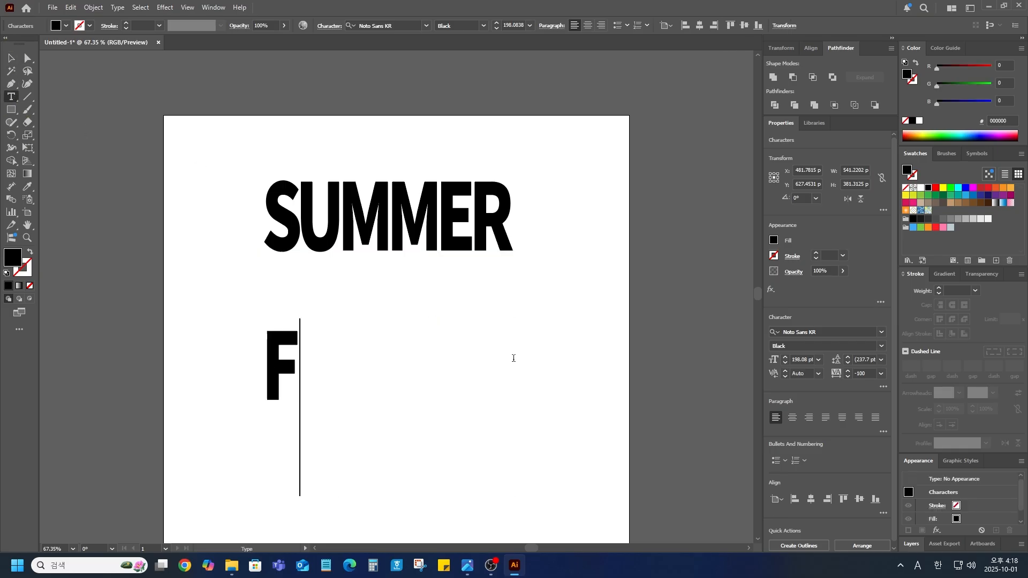
{"action": "type", "text": "ES"}
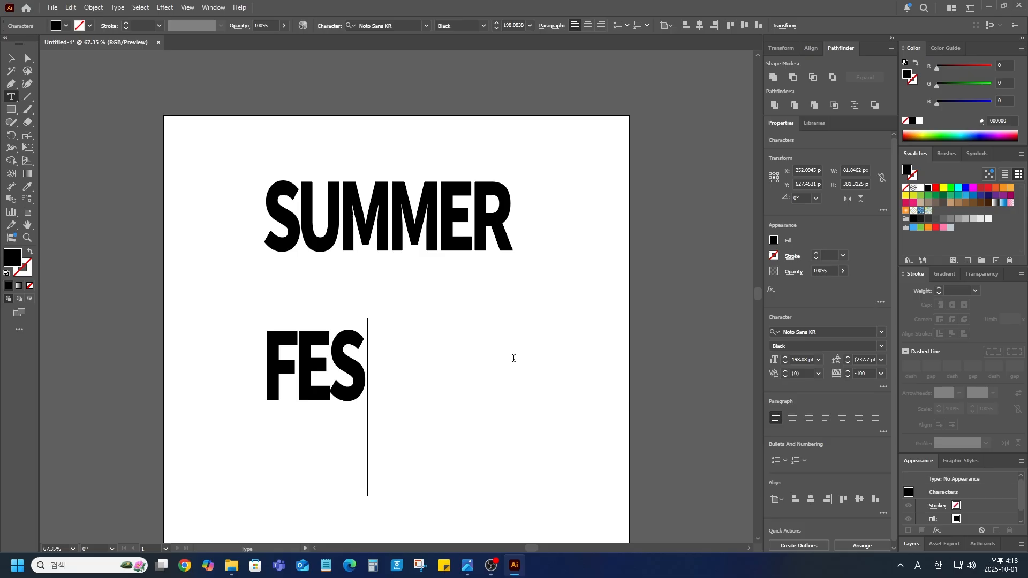
{"action": "type", "text": "TIVAL"}
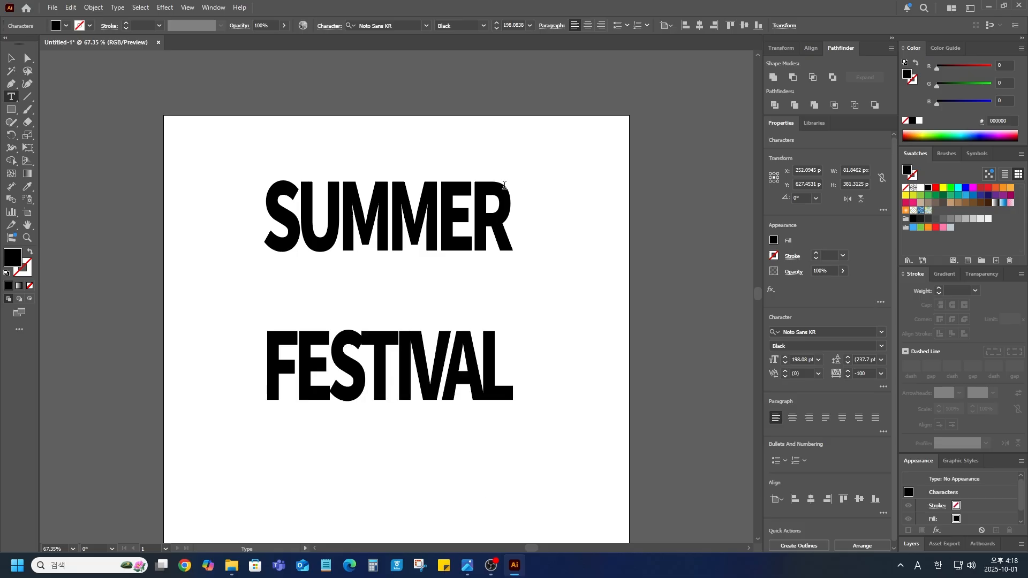
{"action": "left_click", "coordinate": [10, 58]}
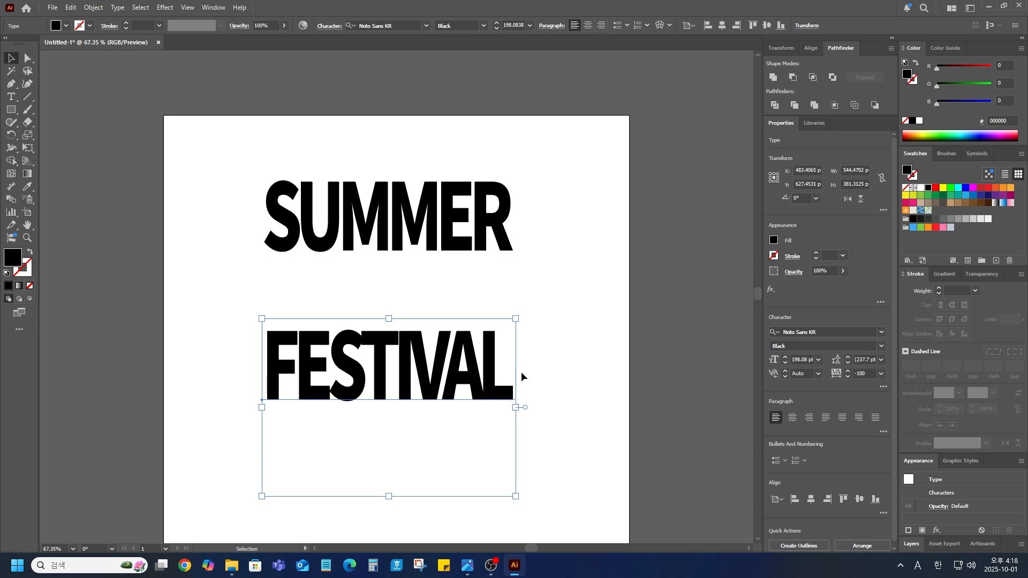
Step: Loosen the FESTIVAL text's tracking, trying -75 and settling on -50
{"action": "left_click", "coordinate": [881, 373]}
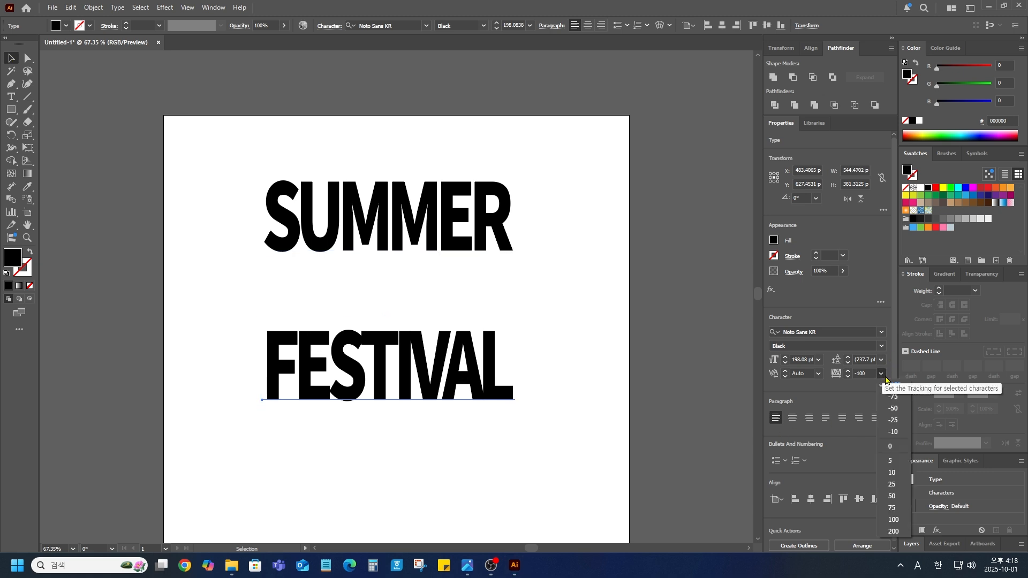
{"action": "left_click", "coordinate": [902, 400]}
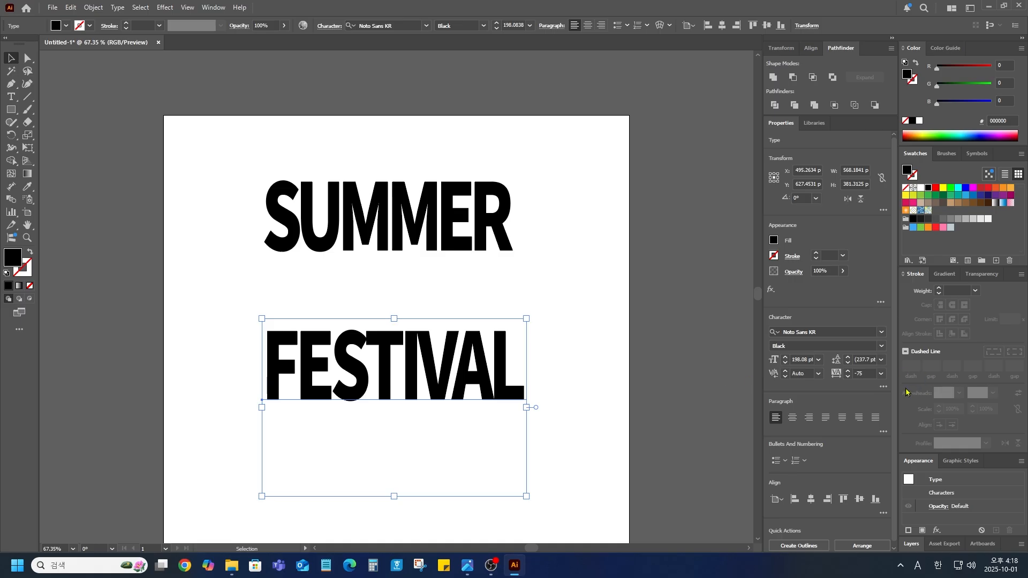
{"action": "left_click", "coordinate": [881, 374]}
{"action": "left_click", "coordinate": [902, 401]}
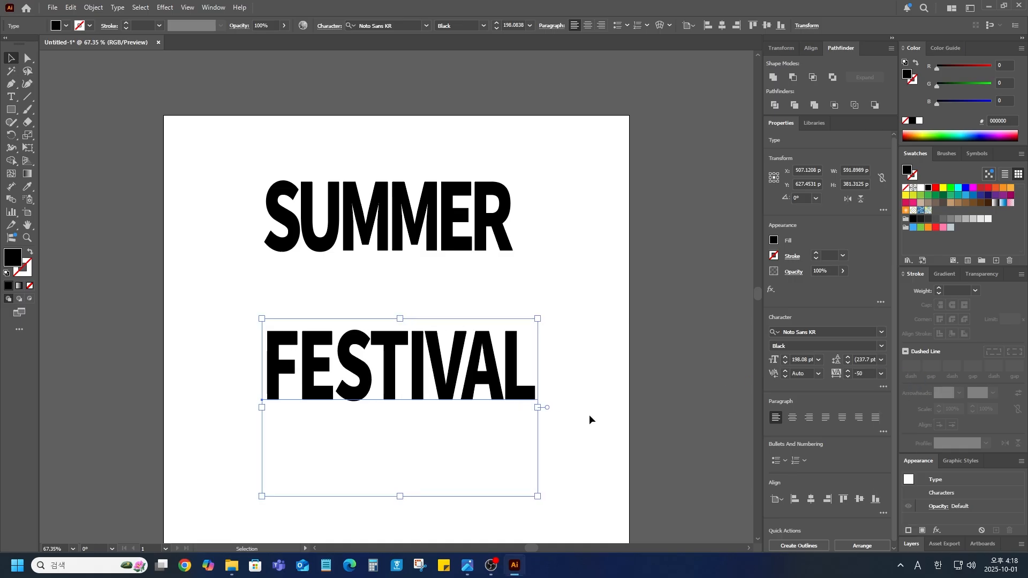
{"action": "left_click", "coordinate": [546, 454]}
{"action": "left_click", "coordinate": [459, 355]}
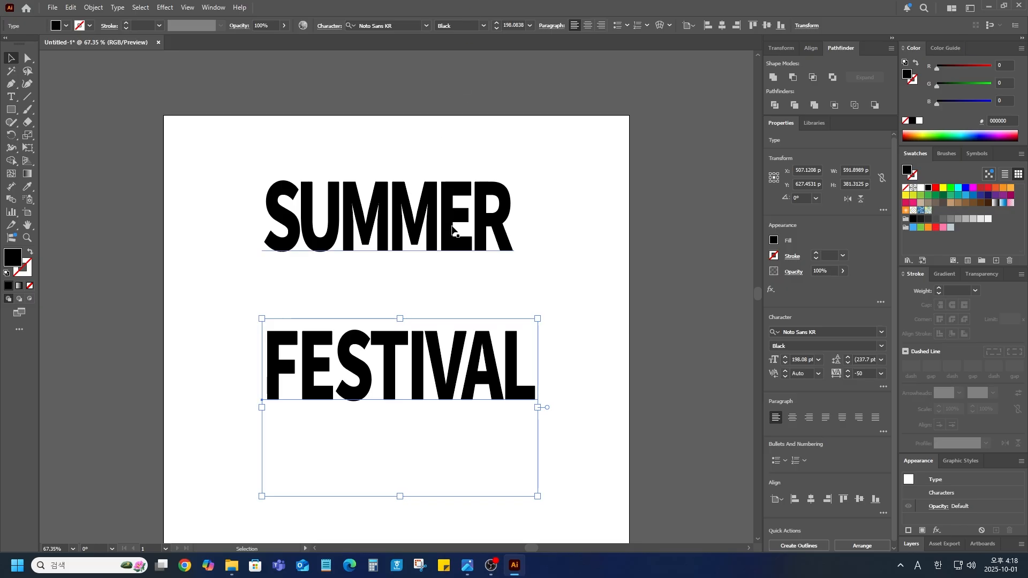
Step: Centre the SUMMER text horizontally on the artboard
{"action": "left_click", "coordinate": [463, 219]}
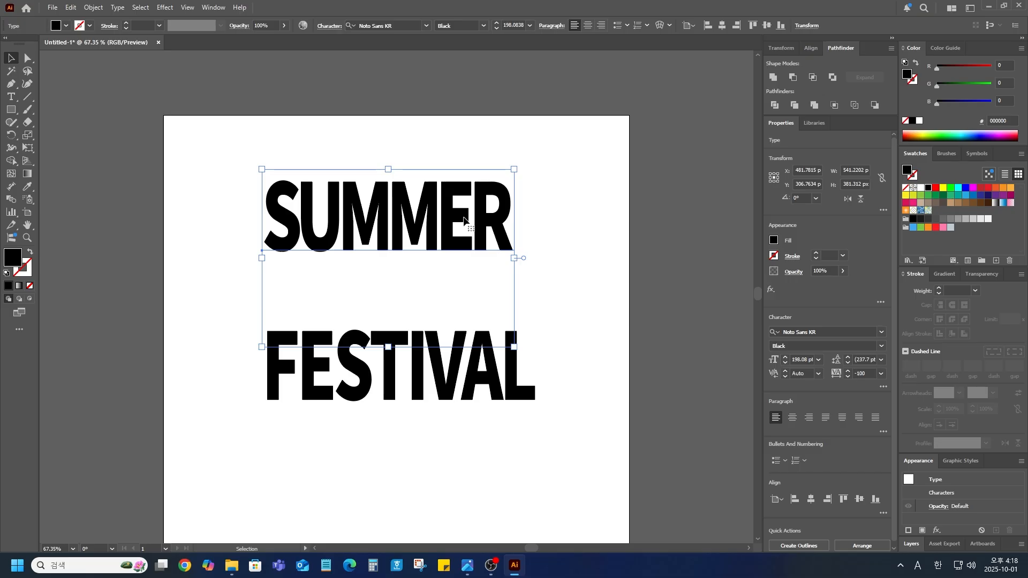
{"action": "left_click", "coordinate": [564, 249]}
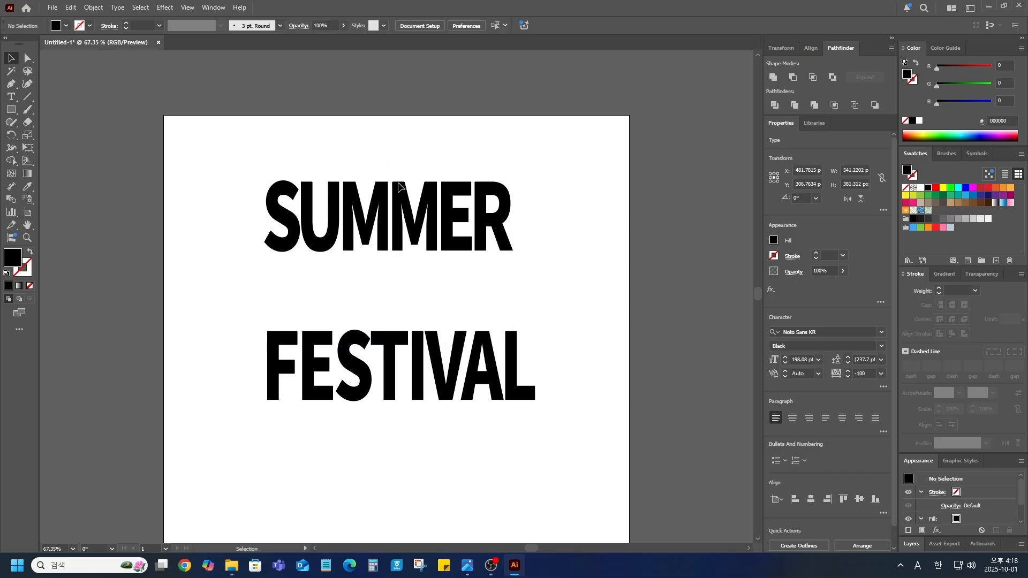
{"action": "left_click", "coordinate": [424, 213]}
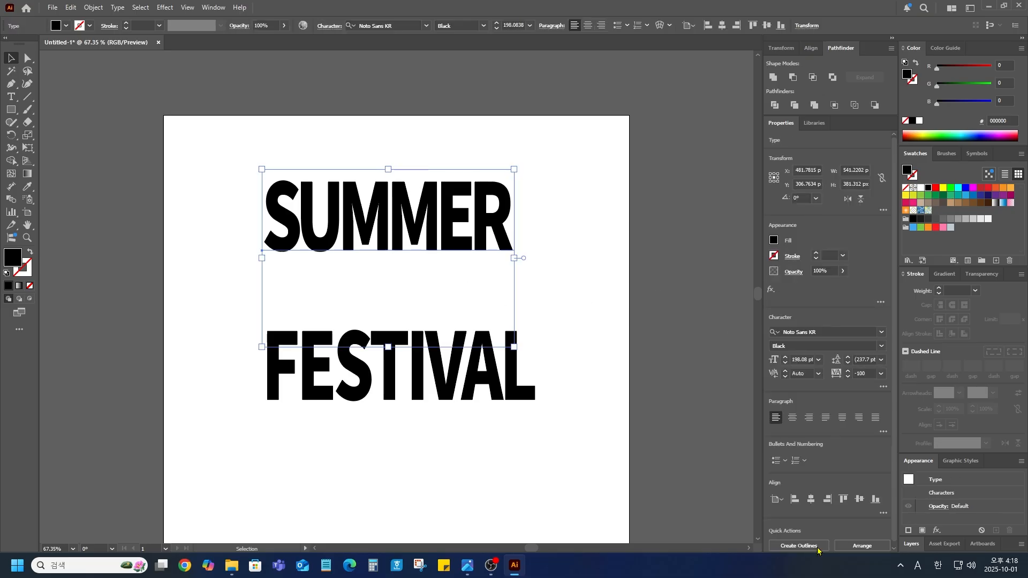
{"action": "scroll", "coordinate": [869, 433], "scroll_direction": "down", "scroll_amount": 1}
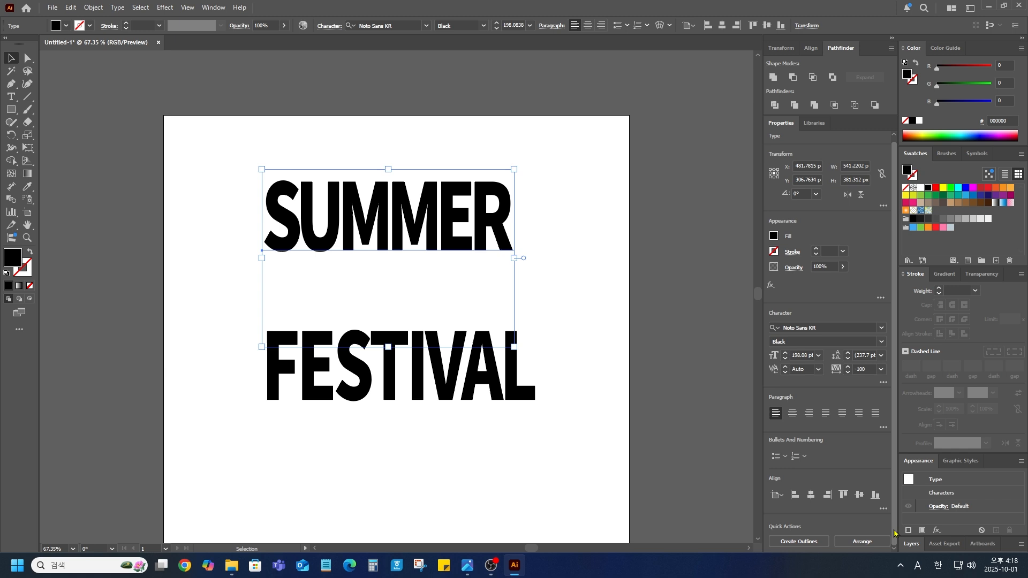
{"action": "left_click", "coordinate": [811, 495]}
Step: Centre the FESTIVAL text horizontally on the artboard and move it up closer to SUMMER
{"action": "left_click", "coordinate": [488, 398]}
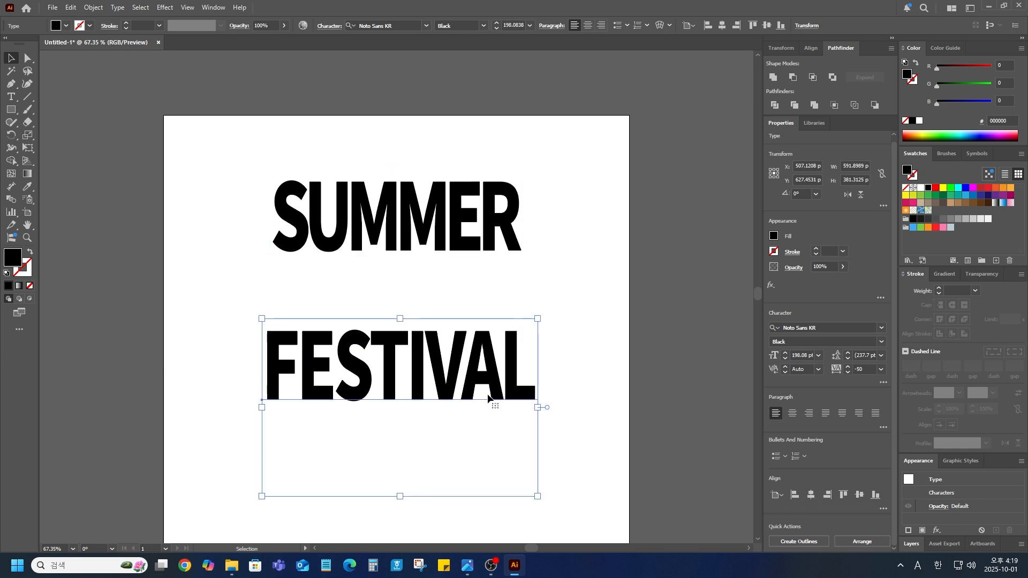
{"action": "left_click", "coordinate": [811, 496]}
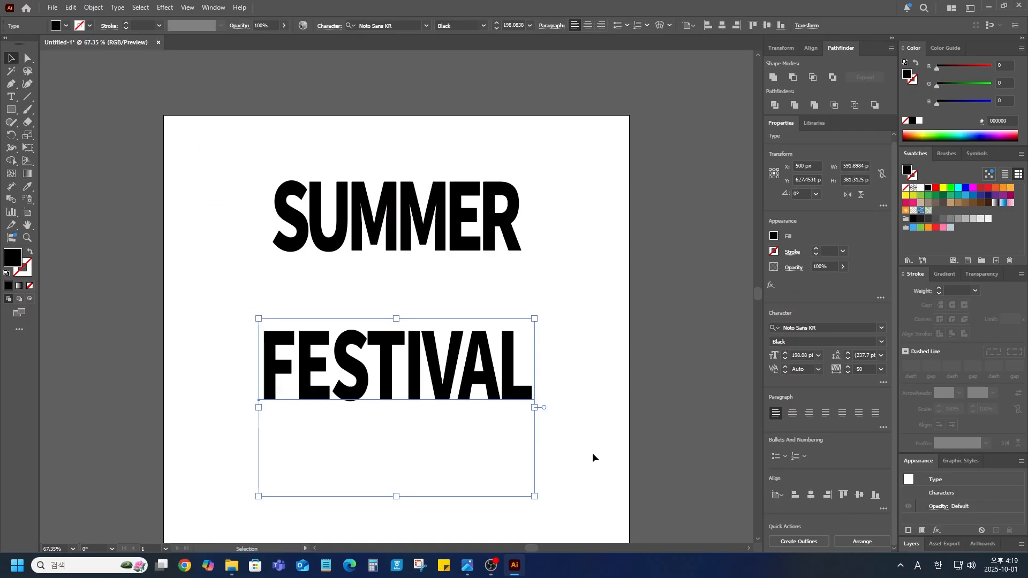
{"action": "left_click", "coordinate": [592, 454]}
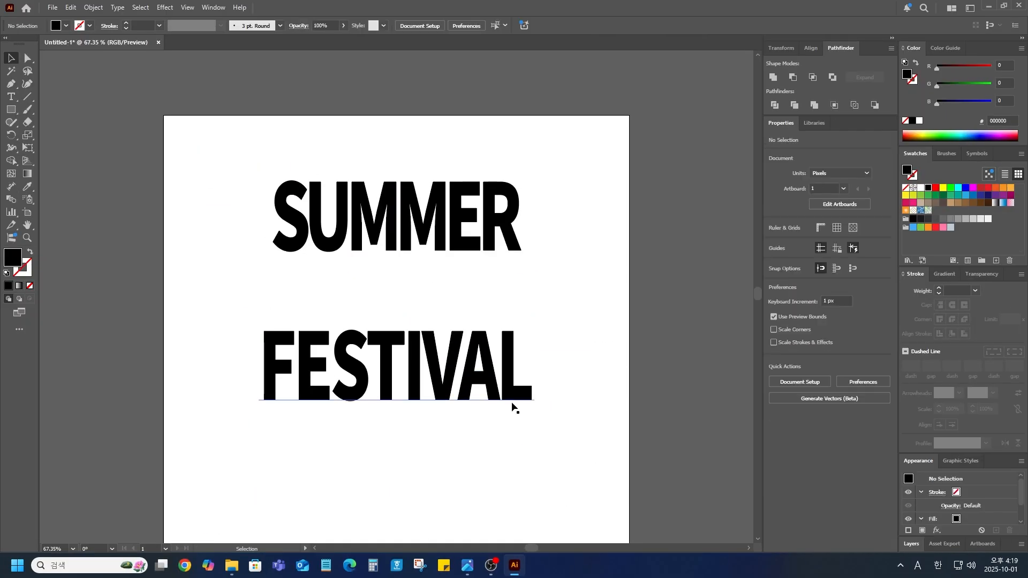
{"action": "left_click_drag", "start_coordinate": [509, 398], "coordinate": [512, 380]}
{"action": "left_click", "coordinate": [630, 440]}
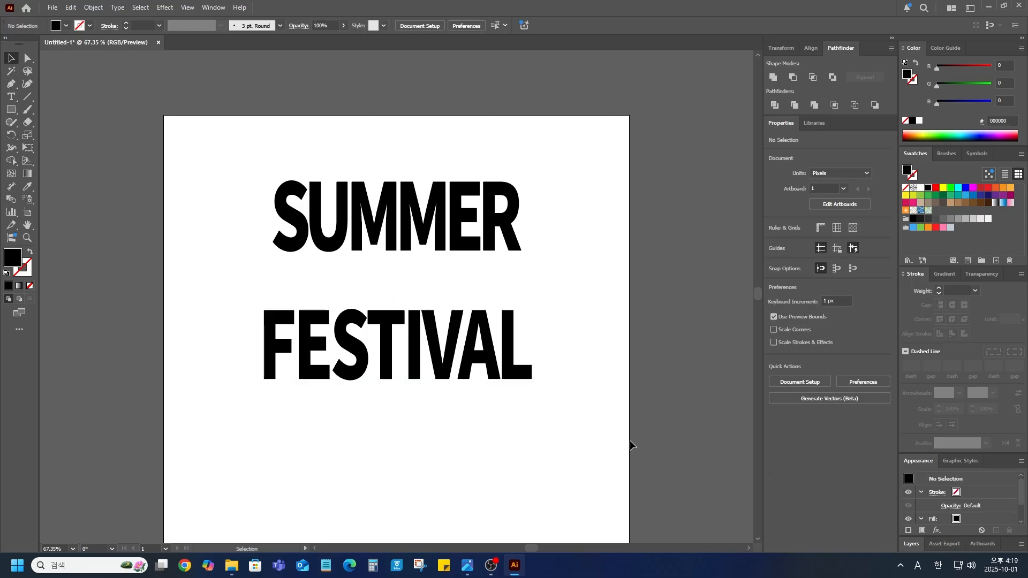
Step: Add a new text line reading BURGER in the gap between SUMMER and FESTIVAL
{"action": "left_click", "coordinate": [10, 97]}
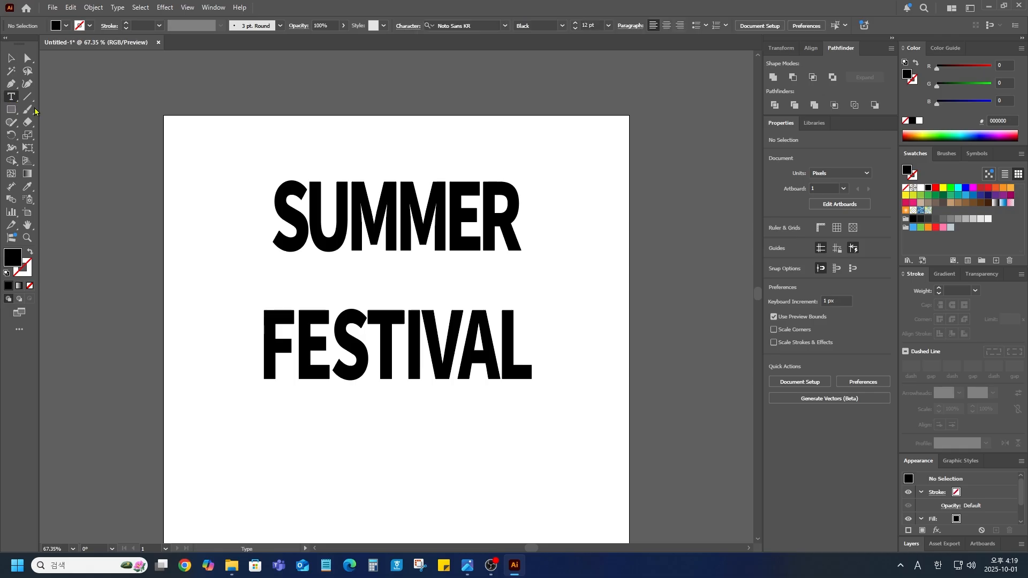
{"action": "left_click", "coordinate": [246, 281]}
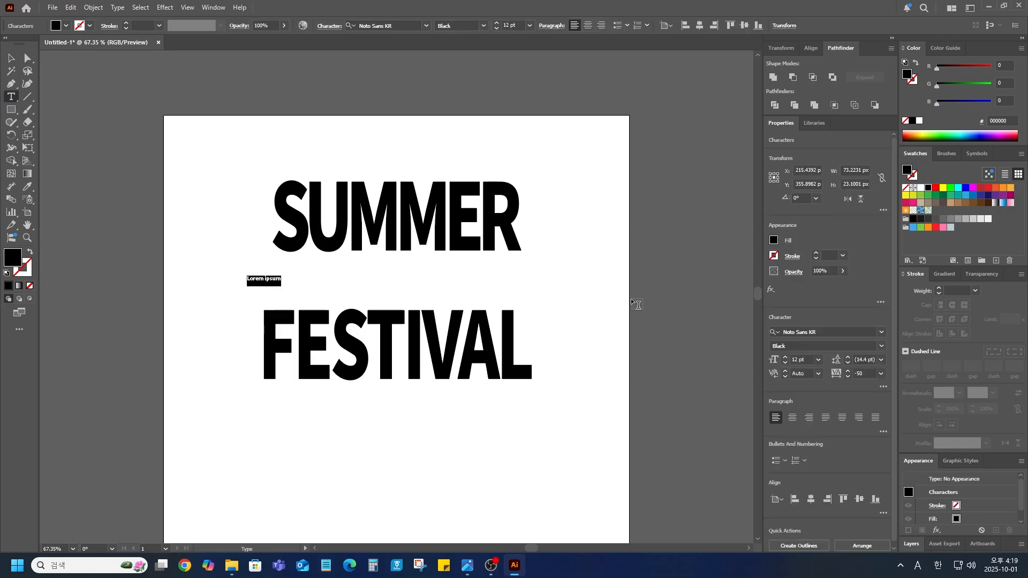
{"action": "type", "text": "ㅋ"}
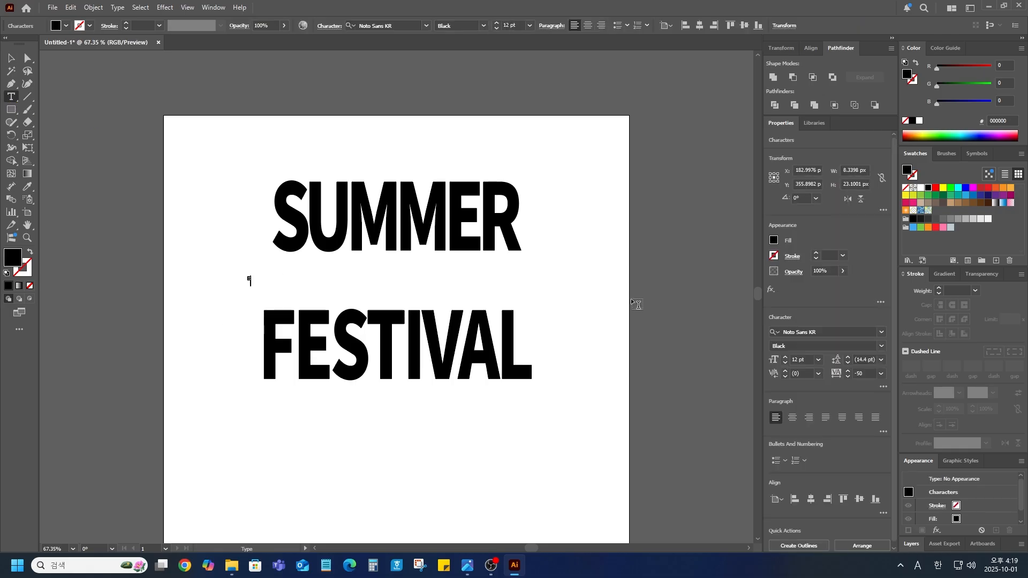
{"action": "type", "text": "US"}
{"action": "key", "text": "BackSpace"}
{"action": "type", "text": "RGER"}
{"action": "left_click", "coordinate": [11, 57]}
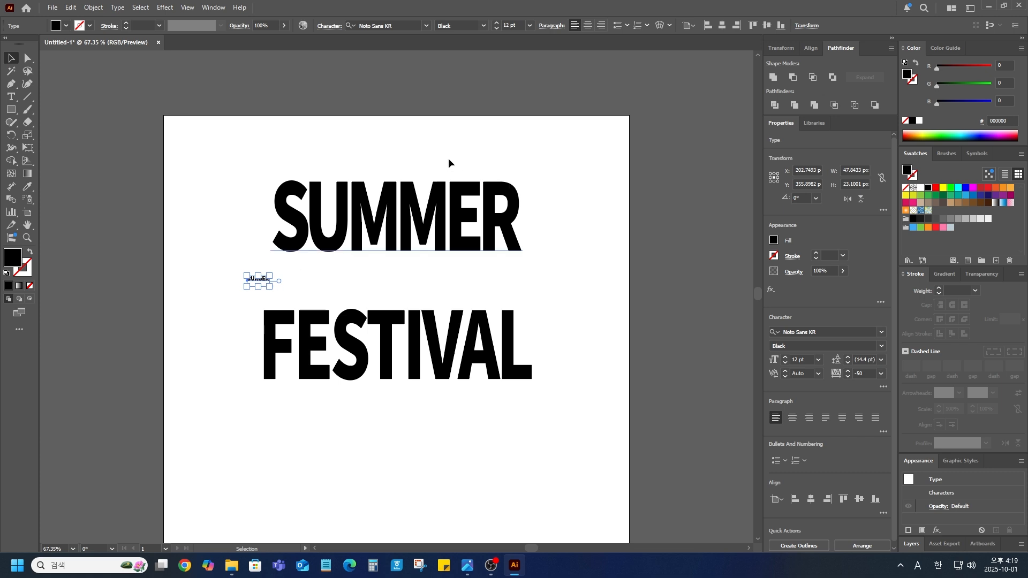
Step: Enlarge the BURGER text to about 749 px wide, set its font to Lemon Regular, and position it between SUMMER and FESTIVAL
{"action": "left_click_drag", "start_coordinate": [270, 286], "coordinate": [596, 445]}
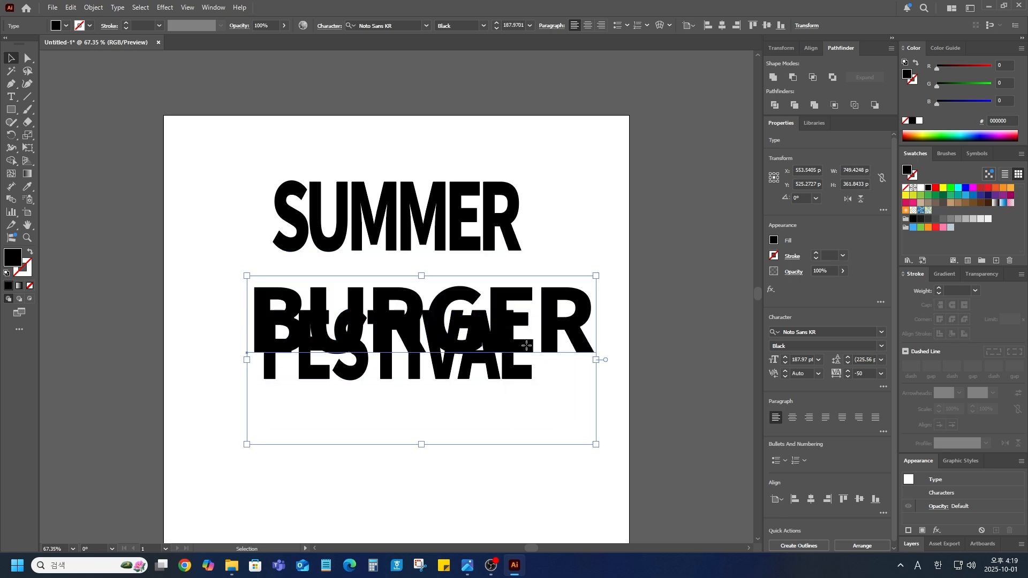
{"action": "left_click_drag", "start_coordinate": [529, 350], "coordinate": [495, 313]}
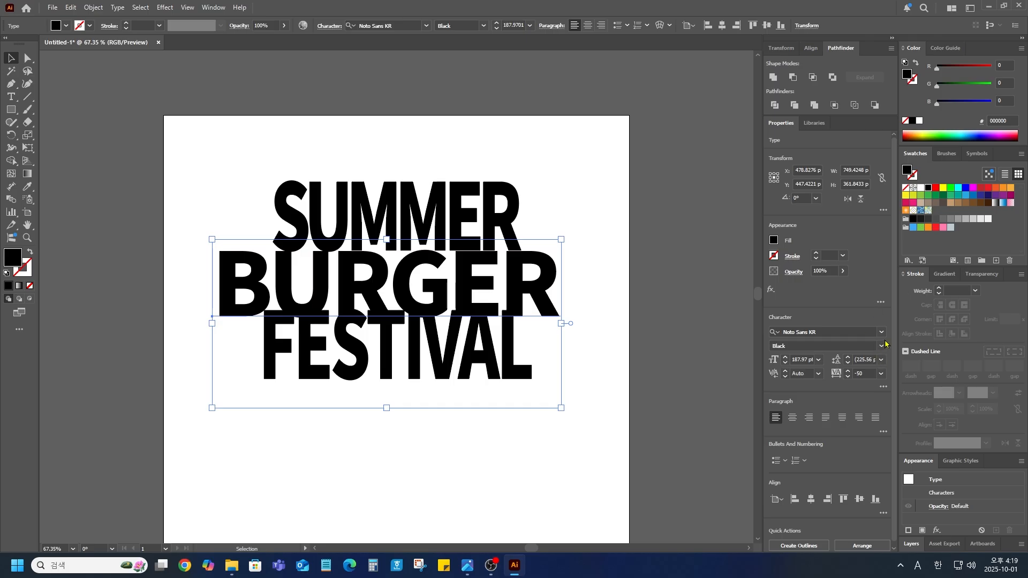
{"action": "left_click", "coordinate": [881, 331]}
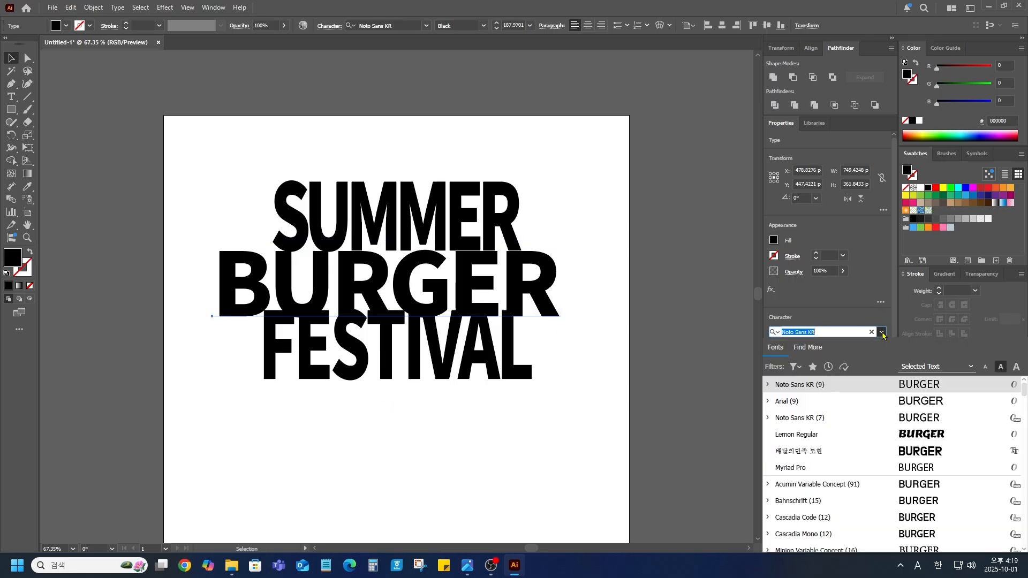
{"action": "left_click", "coordinate": [933, 440]}
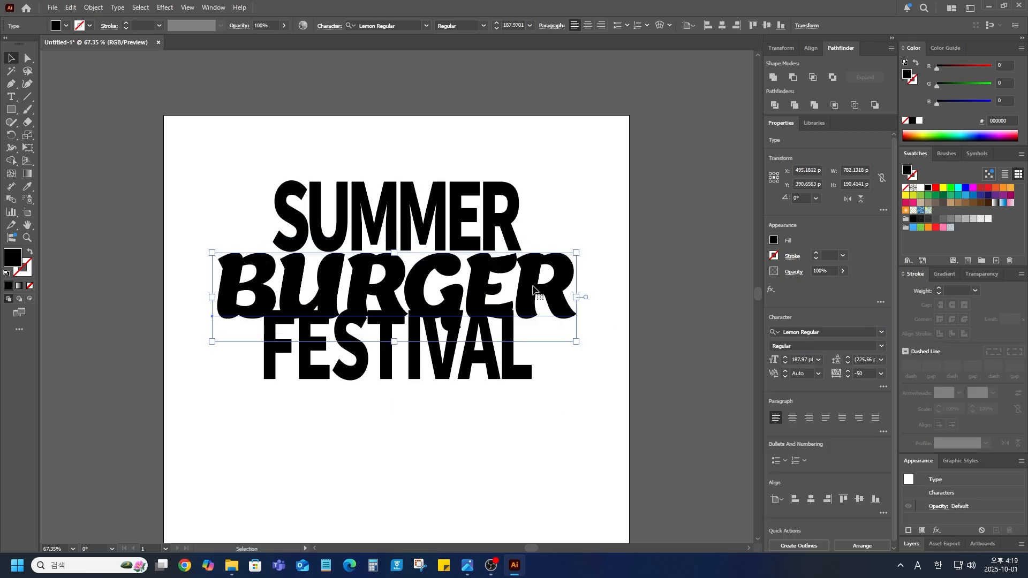
{"action": "left_click_drag", "start_coordinate": [533, 290], "coordinate": [533, 282]}
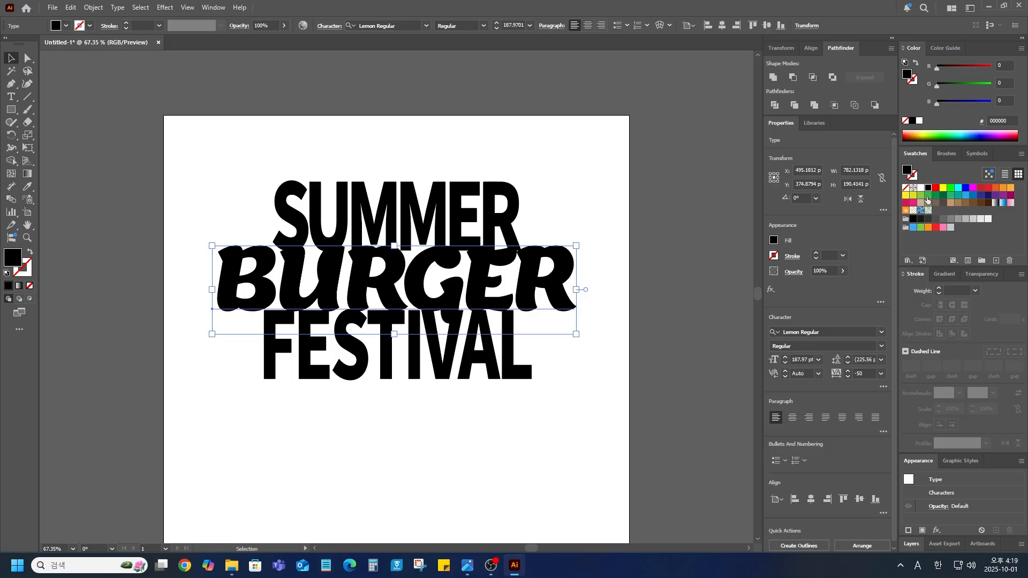
Step: Fill the BURGER text with green 318B00 after trying yellow FFFF00 and darker green 227300
{"action": "left_click", "coordinate": [942, 189]}
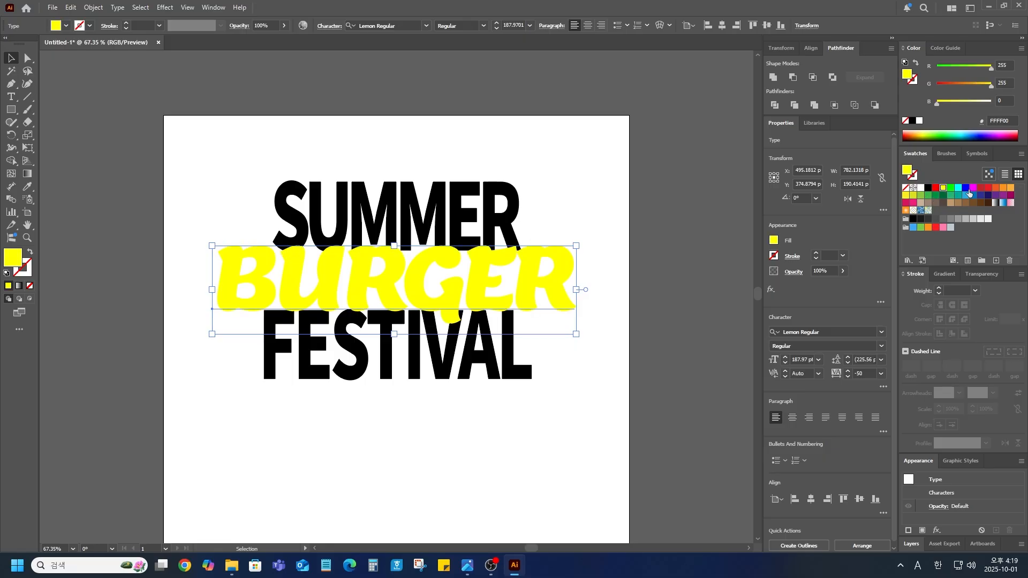
{"action": "left_click", "coordinate": [938, 134]}
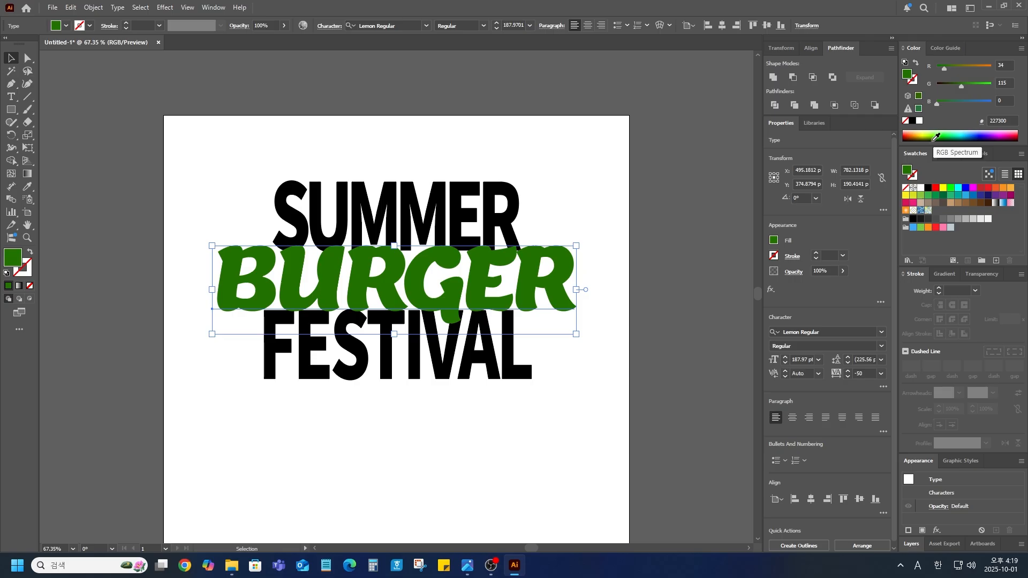
{"action": "left_click", "coordinate": [938, 134]}
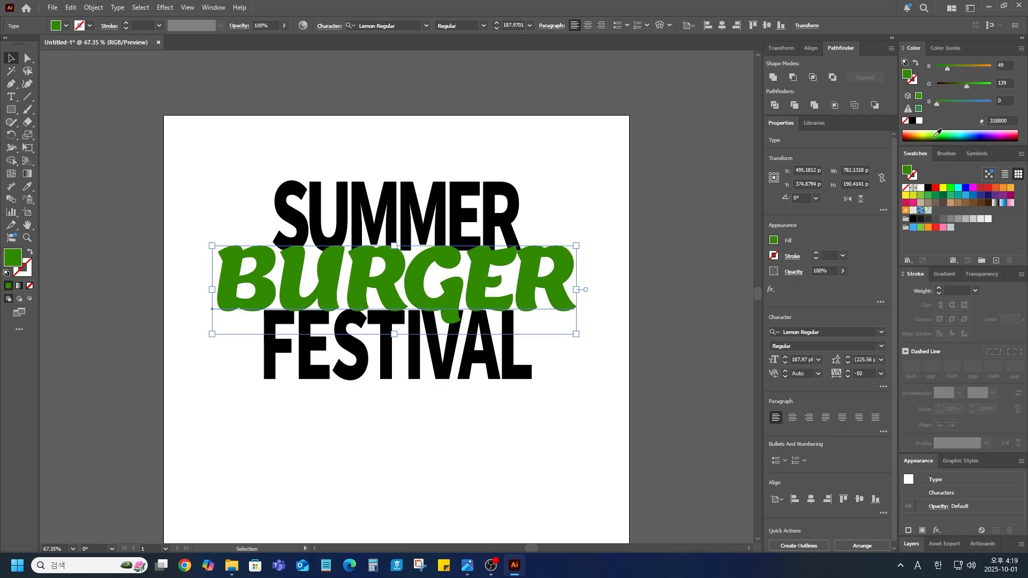
{"action": "left_click", "coordinate": [535, 357]}
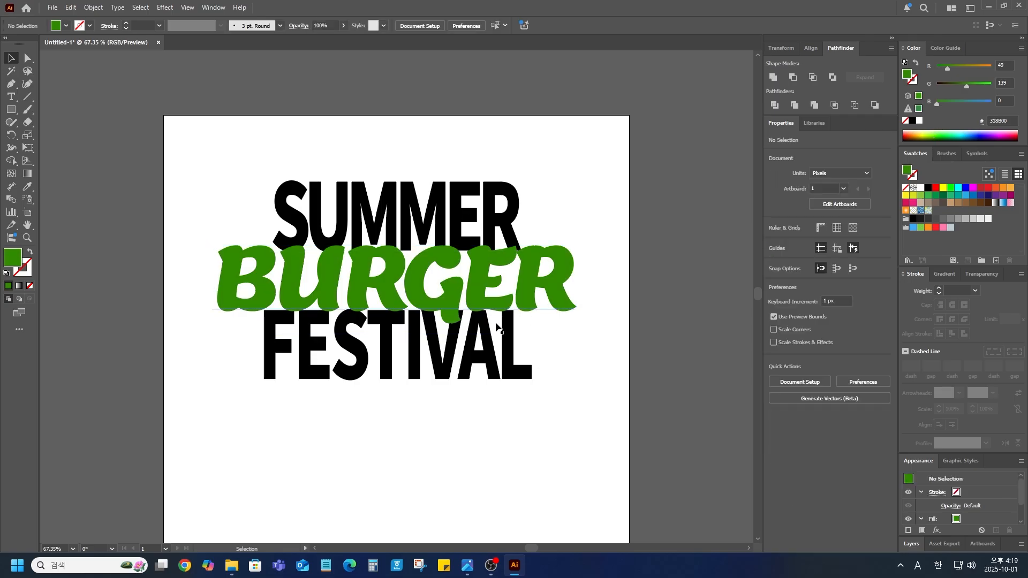
Step: Tighten the BURGER text's tracking to -75 and enlarge the text to about 803 px wide
{"action": "left_click", "coordinate": [490, 306]}
{"action": "left_click", "coordinate": [881, 374]}
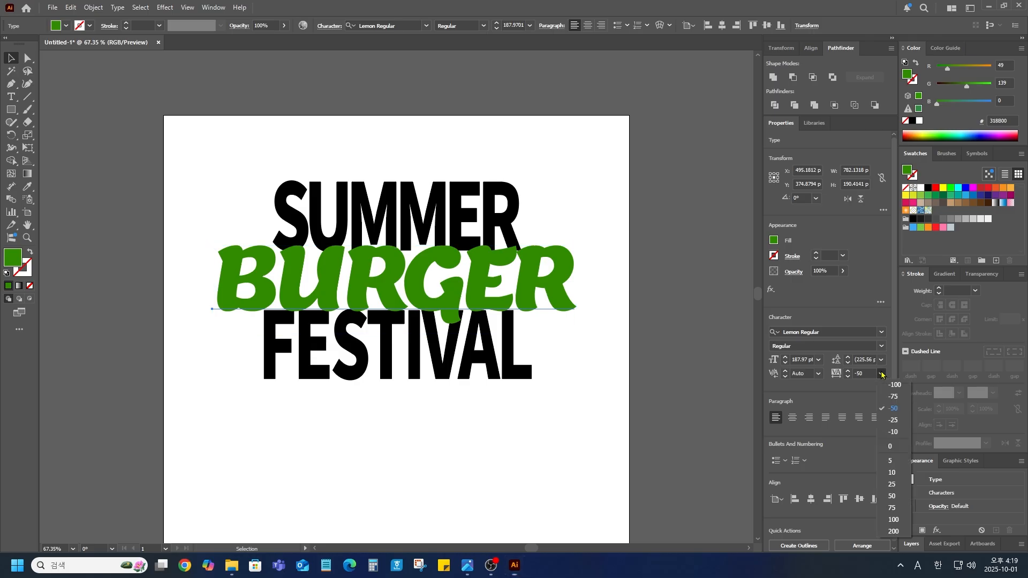
{"action": "left_click", "coordinate": [893, 397]}
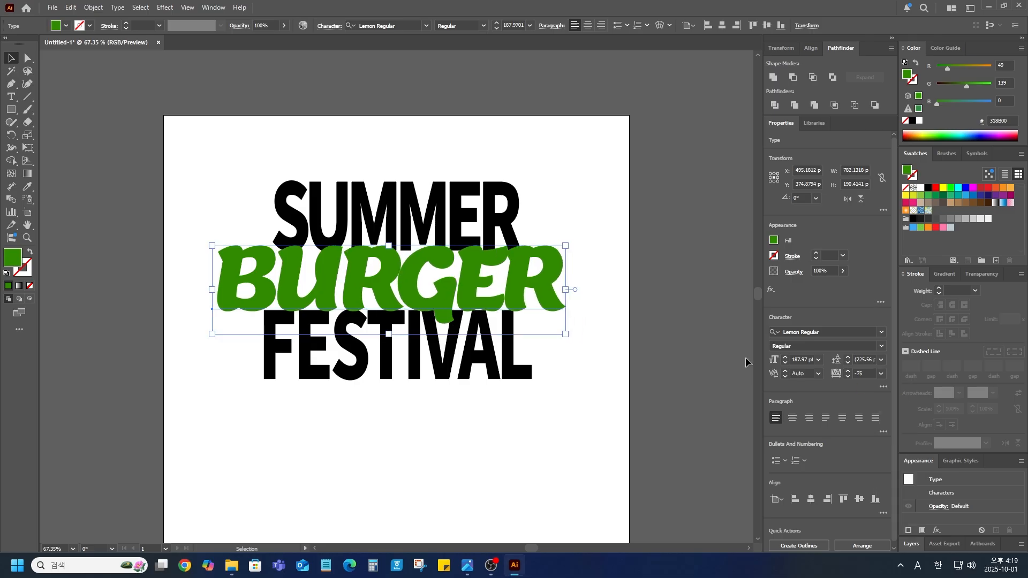
{"action": "left_click", "coordinate": [614, 344]}
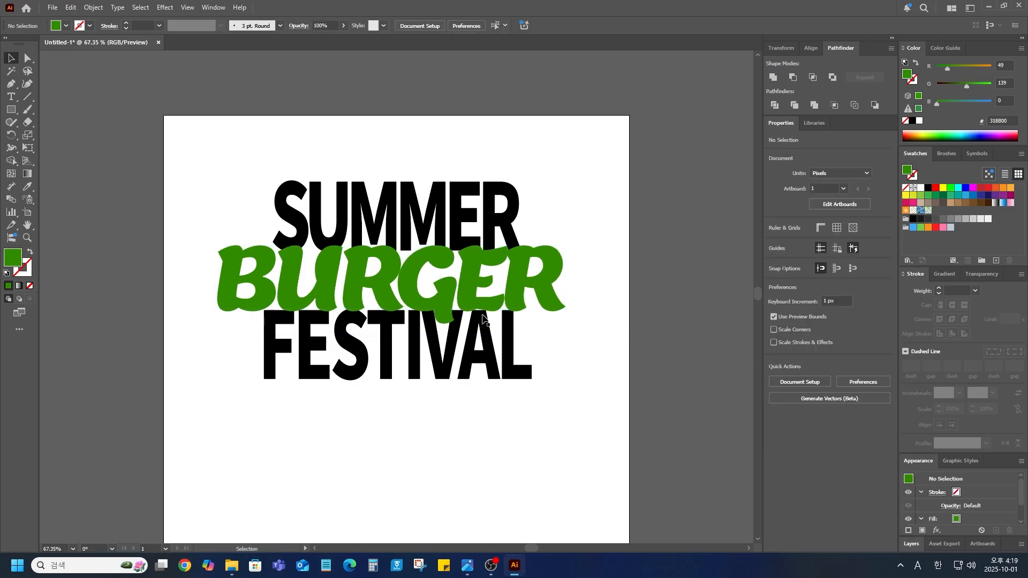
{"action": "left_click", "coordinate": [514, 274]}
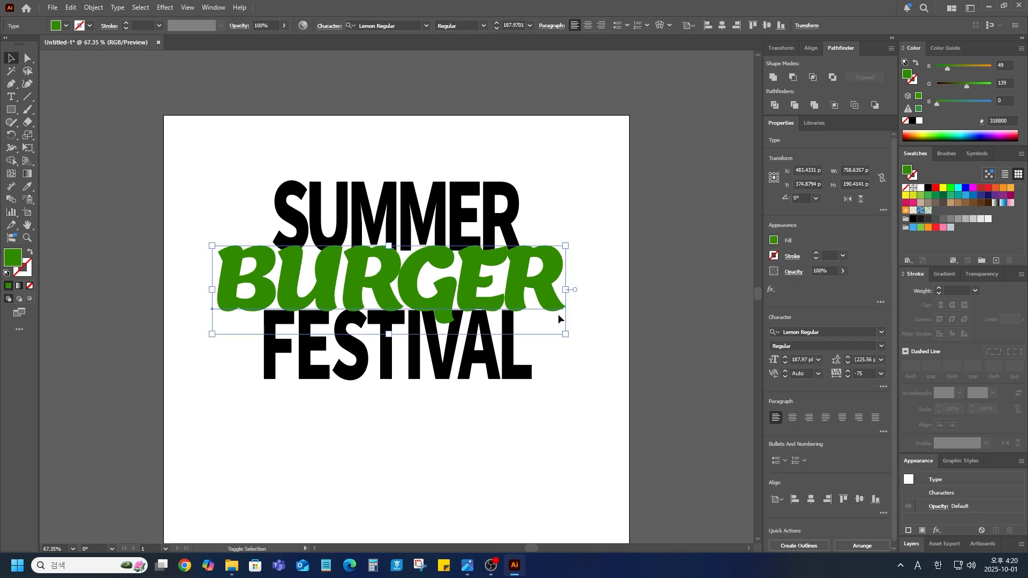
{"action": "left_click_drag", "start_coordinate": [566, 336], "coordinate": [587, 354]}
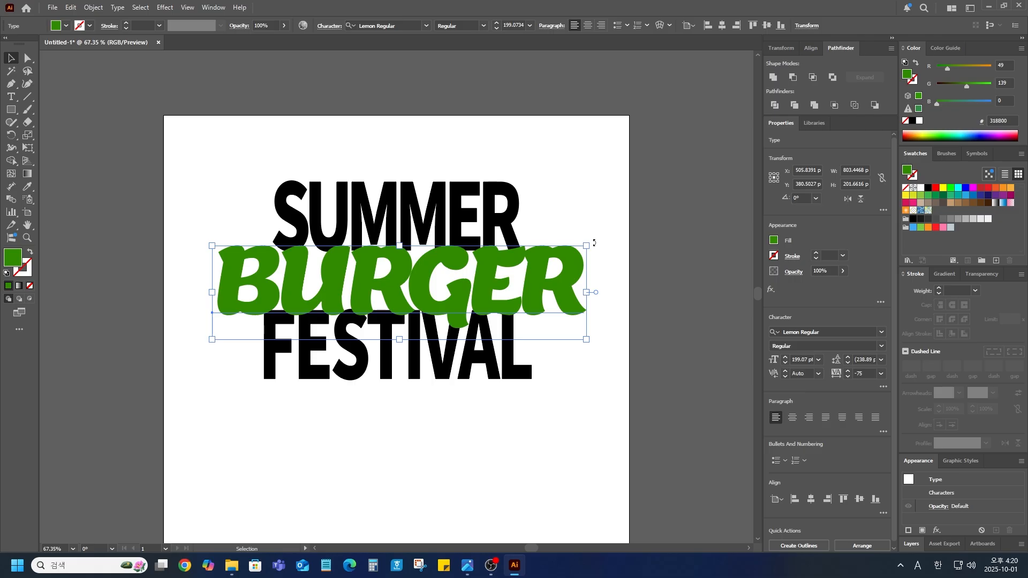
Step: Rotate the BURGER text about 3.25° counterclockwise and centre it horizontally on the artboard
{"action": "left_click_drag", "start_coordinate": [595, 241], "coordinate": [593, 231]}
{"action": "left_click_drag", "start_coordinate": [434, 298], "coordinate": [433, 294]}
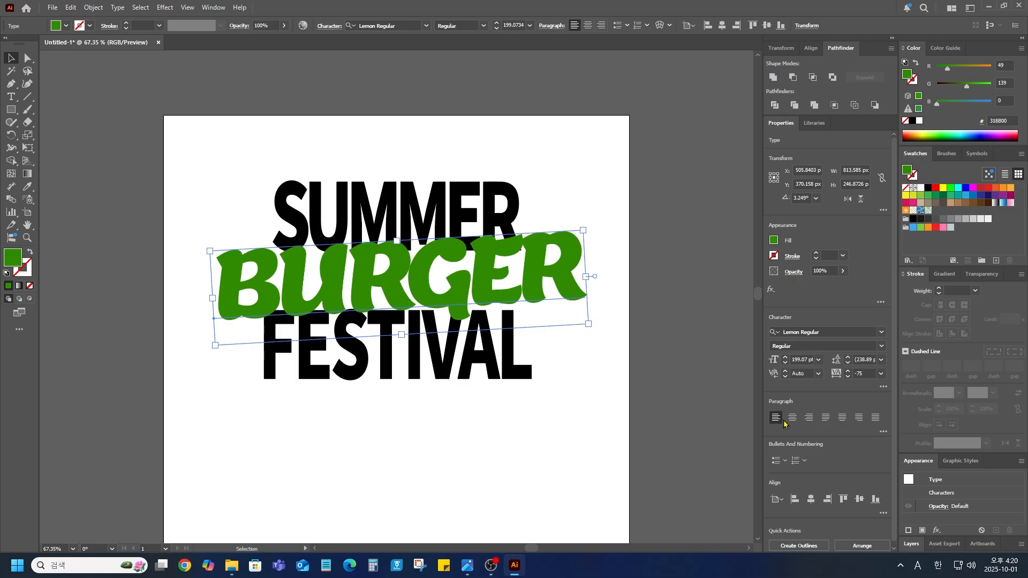
{"action": "left_click", "coordinate": [811, 499]}
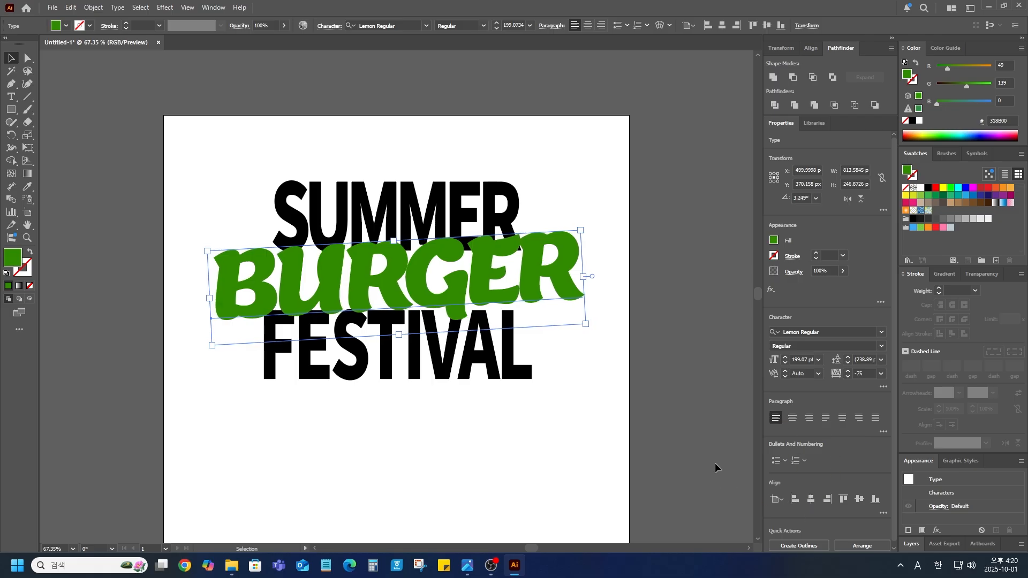
{"action": "left_click", "coordinate": [605, 451]}
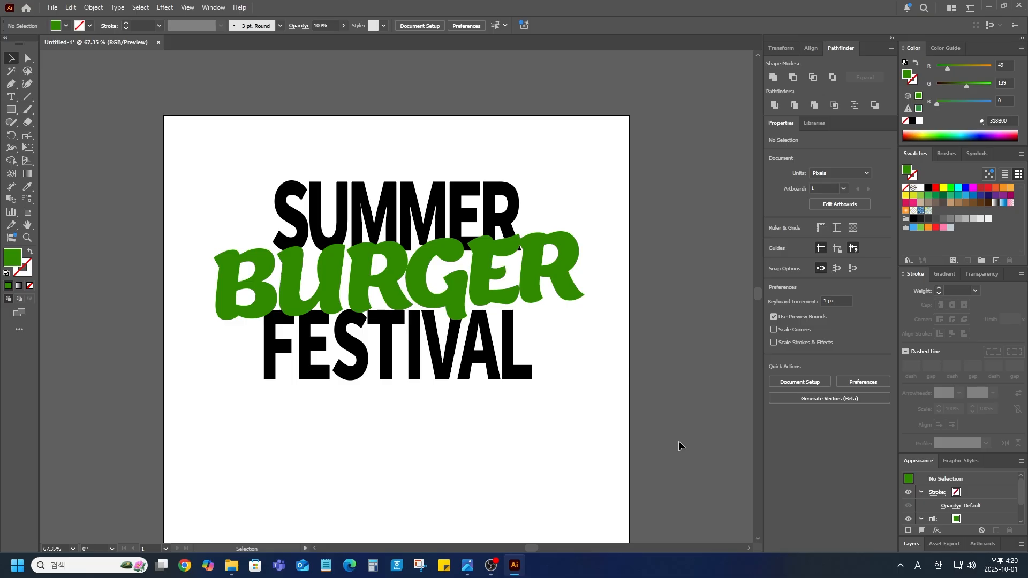
Step: Tighten the BURGER text's tracking to -100 and recentre it horizontally on the artboard
{"action": "left_click", "coordinate": [435, 294]}
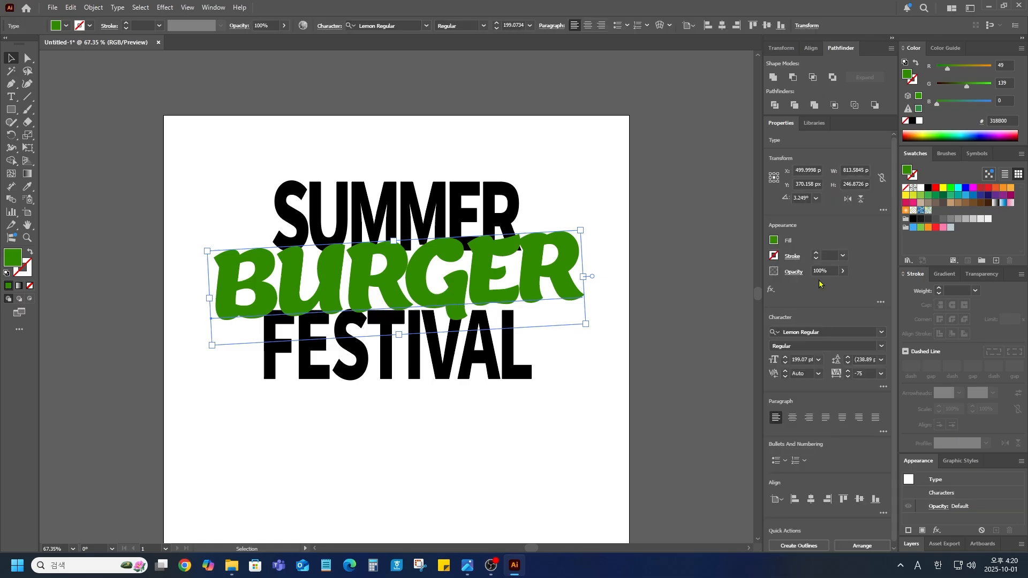
{"action": "left_click", "coordinate": [881, 374]}
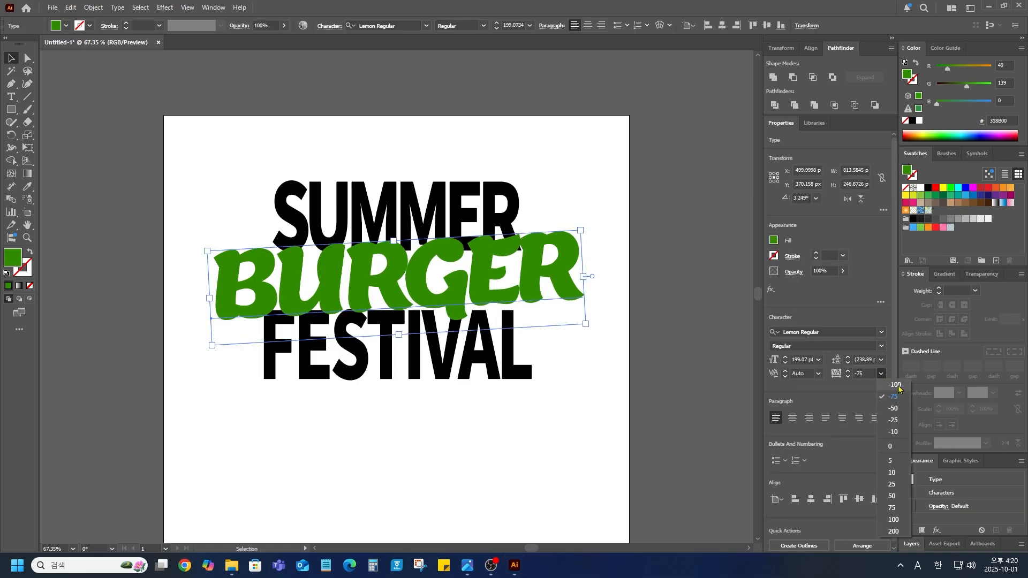
{"action": "left_click", "coordinate": [896, 386]}
{"action": "left_click", "coordinate": [811, 499]}
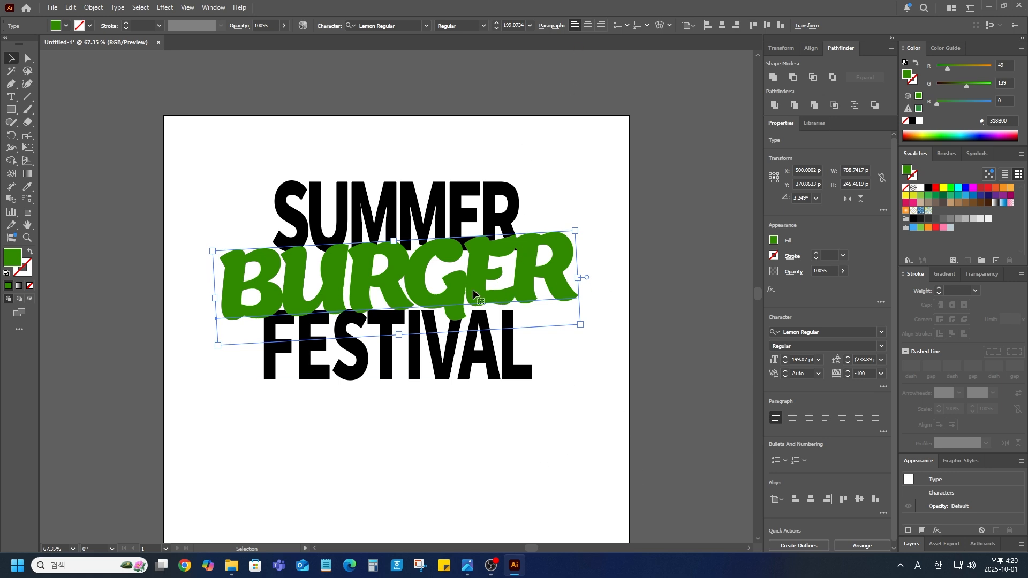
{"action": "left_click_drag", "start_coordinate": [477, 287], "coordinate": [477, 289]}
{"action": "left_click", "coordinate": [610, 364]}
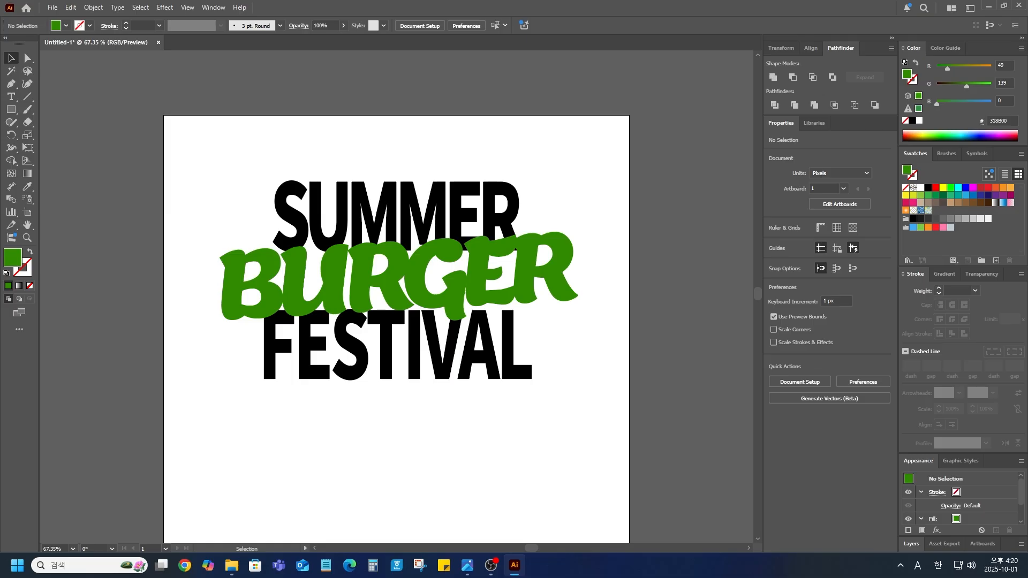
Step: Switch to Notepad and write the heading line 텍스트 오브젝트화 in the note
{"action": "left_click", "coordinate": [326, 565]}
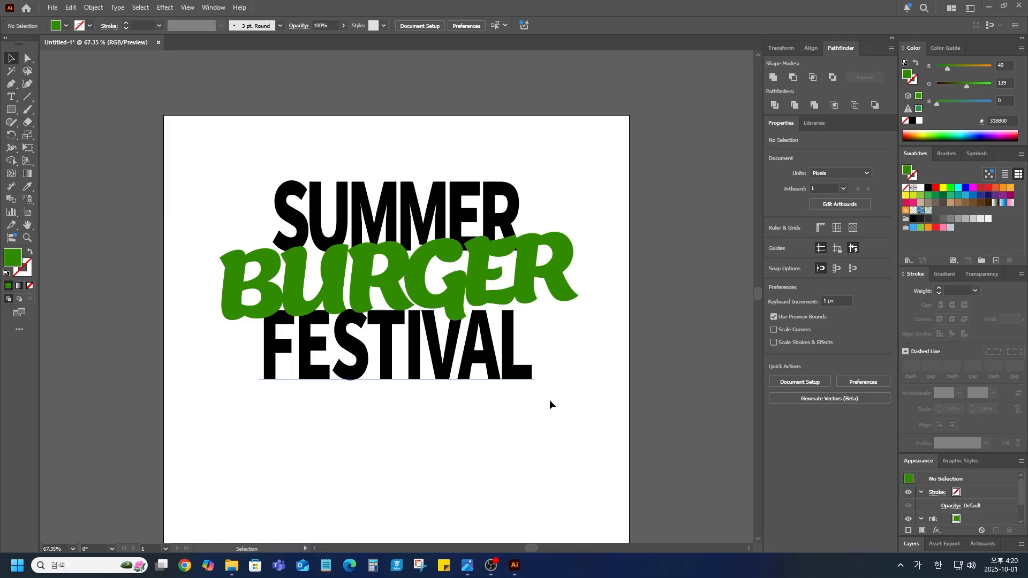
{"action": "type", "text": "XPR"}
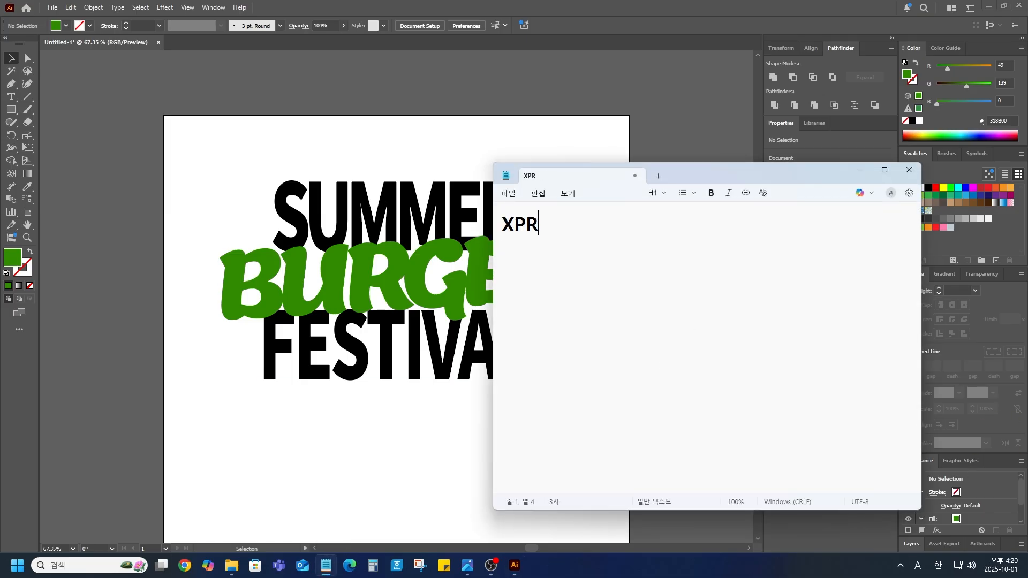
{"action": "key", "text": "BackSpace"}
{"action": "key", "text": "BackSpace"}
{"action": "key", "text": "BackSpace"}
{"action": "key", "text": "Hangul"}
{"action": "type", "text": "테ㅐㄷㄱ"}
{"action": "key", "text": "BackSpace"}
{"action": "key", "text": "BackSpace"}
{"action": "key", "text": "BackSpace"}
{"action": "key", "text": "BackSpace"}
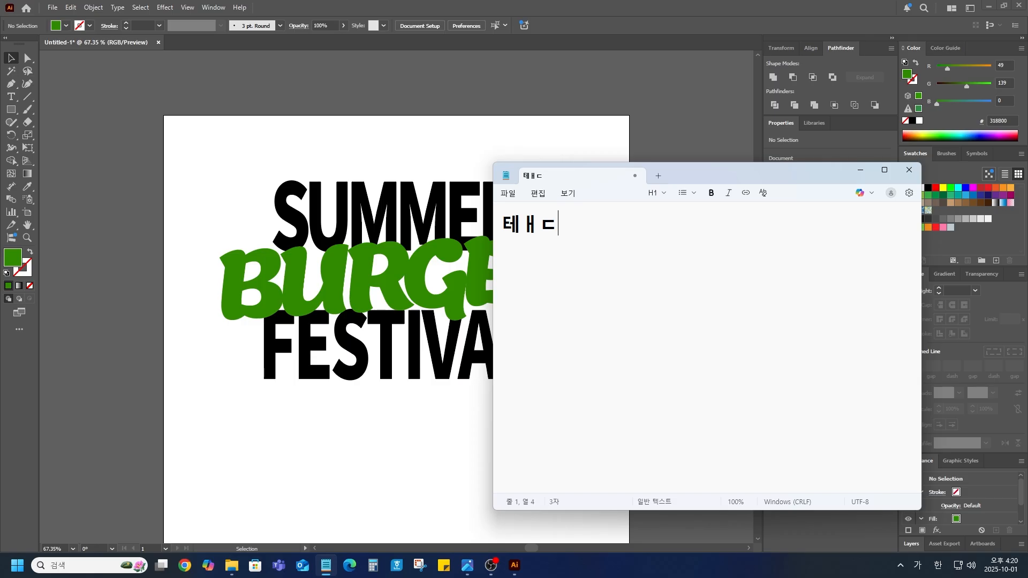
{"action": "type", "text": "텍스트"}
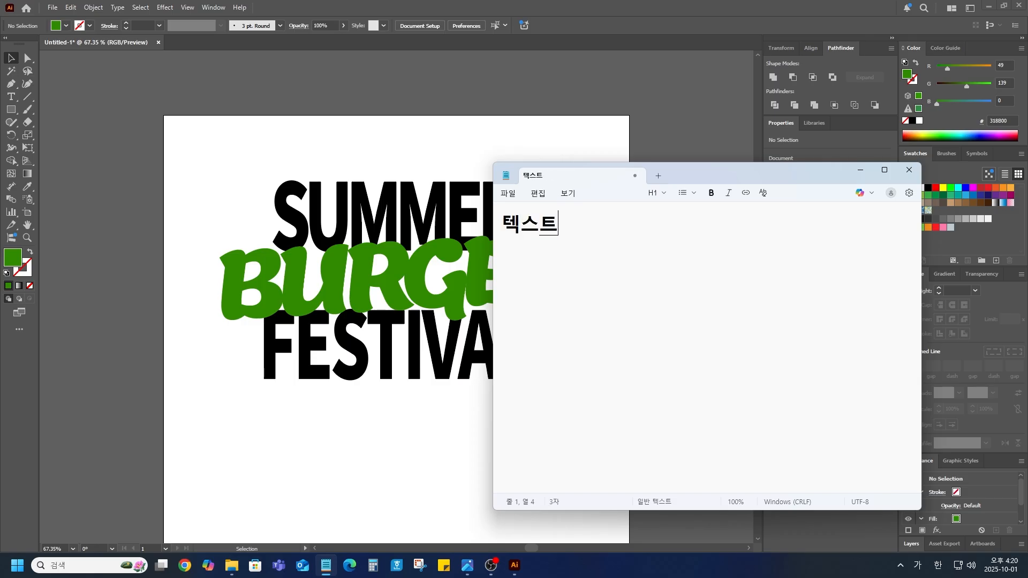
{"action": "type", "text": " 옵브젝트화"}
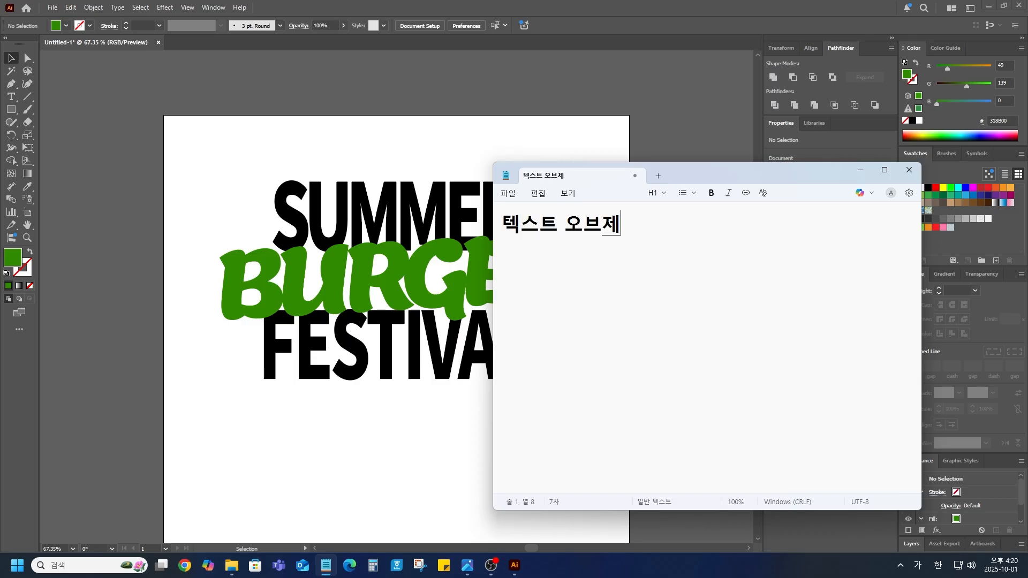
{"action": "key", "text": "Return"}
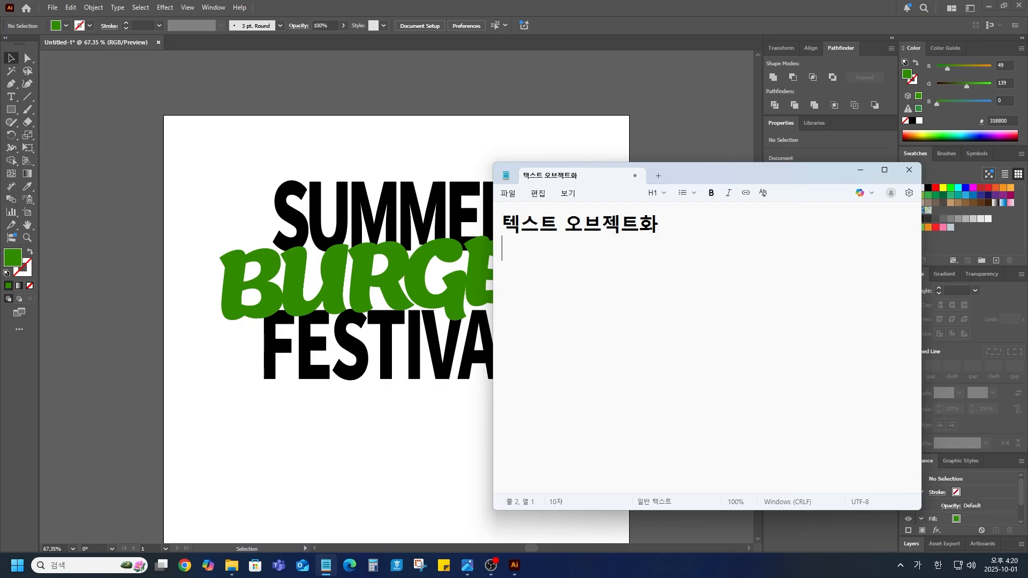
Step: Add a second note line reading TYPE>create outline below the heading
{"action": "type", "text": "쇼"}
{"action": "key", "text": "BackSpace"}
{"action": "key", "text": "BackSpace"}
{"action": "key", "text": "Hangul"}
{"action": "type", "text": "TYPE>cRE"}
{"action": "key", "text": "BackSpace"}
{"action": "key", "text": "BackSpace"}
{"action": "key", "text": "BackSpace"}
{"action": "key", "text": "Caps_Lock"}
{"action": "type", "text": "c"}
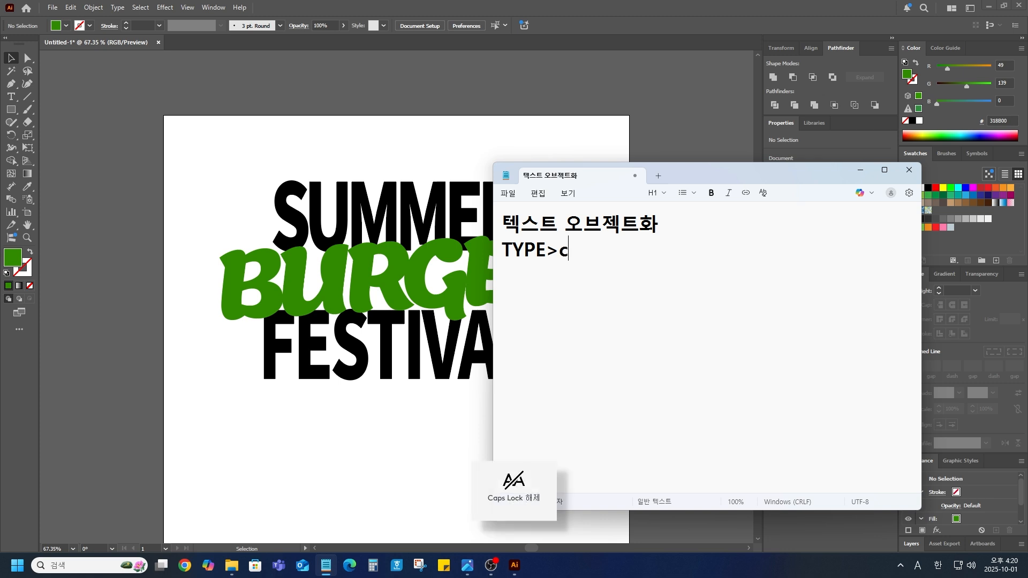
{"action": "type", "text": "reate o"}
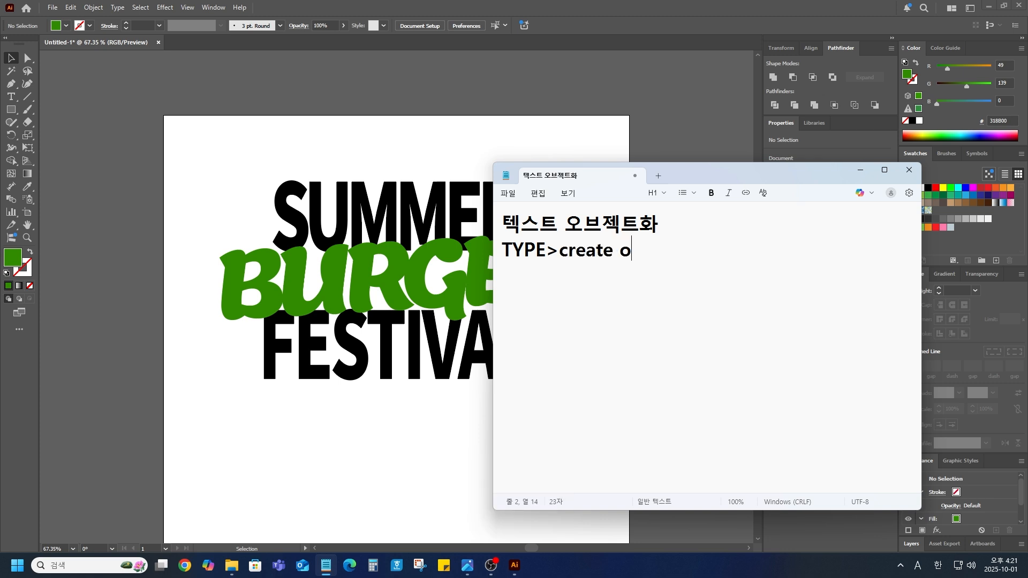
{"action": "type", "text": "utlien"}
{"action": "key", "text": "BackSpace"}
{"action": "key", "text": "BackSpace"}
{"action": "type", "text": "ne"}
Step: Switch back to Illustrator and convert the SUMMER, BURGER and FESTIVAL texts to outlines
{"action": "left_click", "coordinate": [257, 152]}
{"action": "left_click_drag", "start_coordinate": [344, 209], "coordinate": [566, 440]}
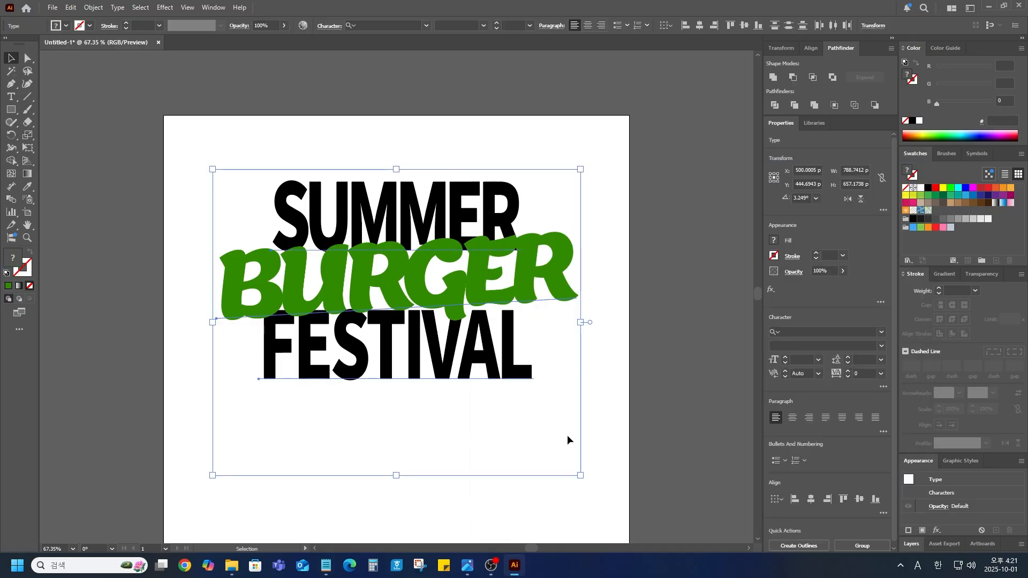
{"action": "left_click", "coordinate": [116, 9]}
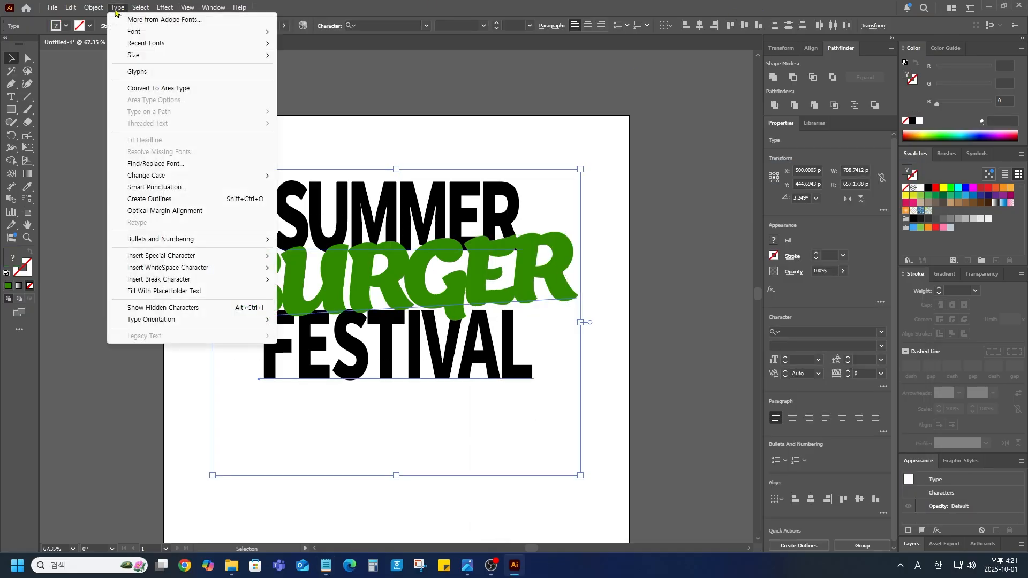
{"action": "left_click", "coordinate": [162, 200]}
{"action": "left_click", "coordinate": [608, 413]}
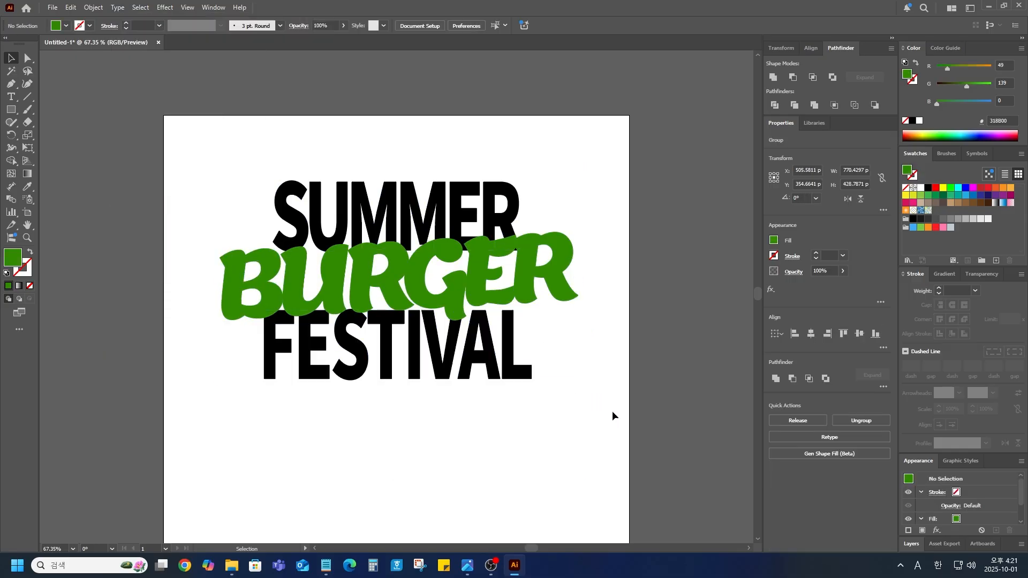
{"action": "left_click", "coordinate": [452, 212]}
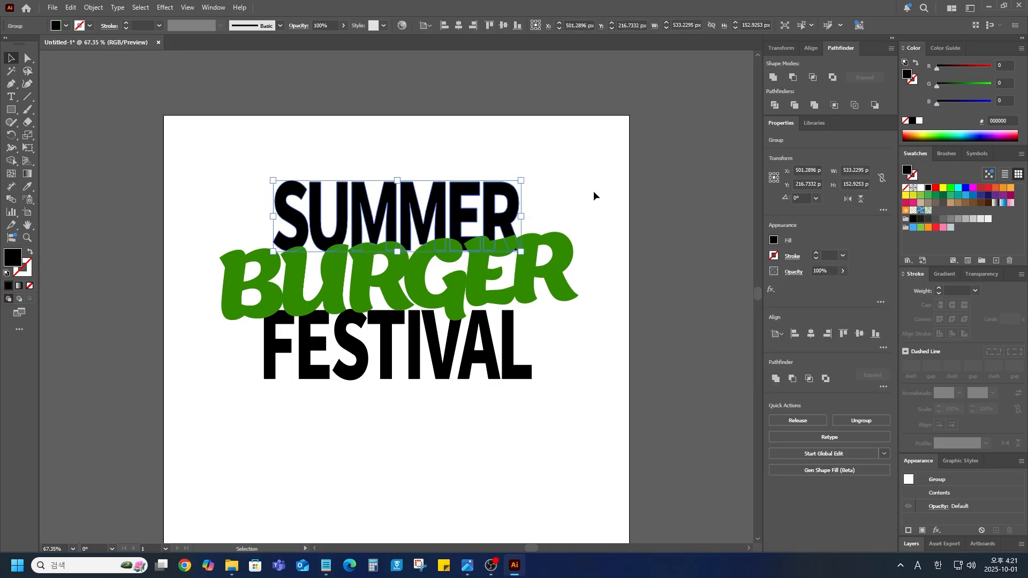
{"action": "left_click", "coordinate": [525, 142]}
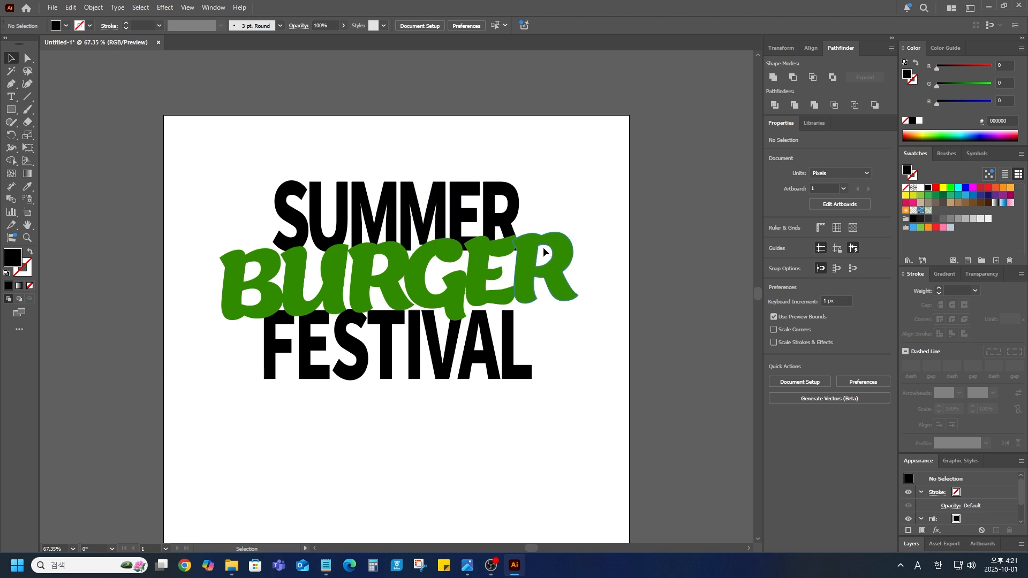
{"action": "left_click", "coordinate": [533, 287]}
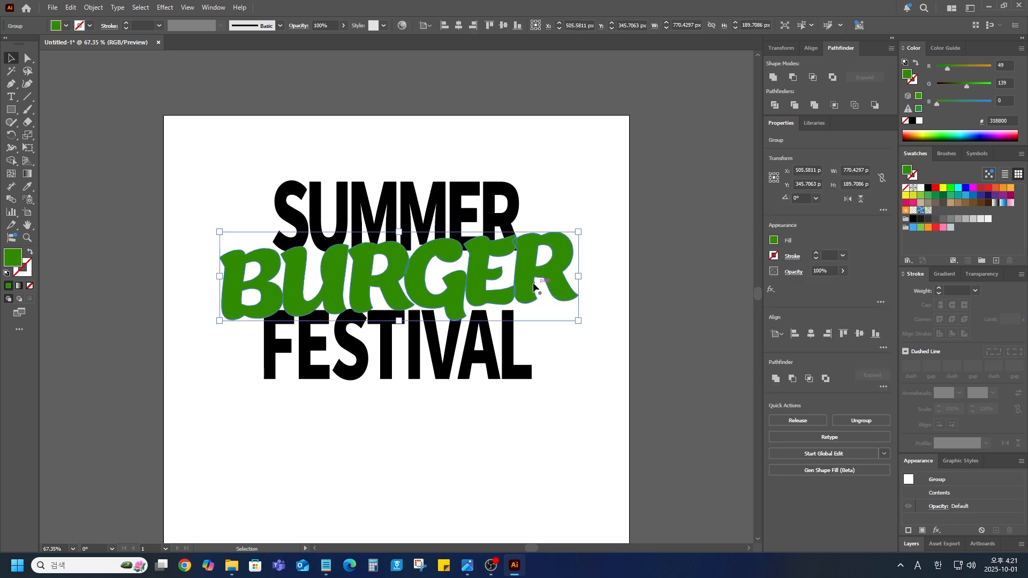
Step: Give the SUMMER lettering the default white fill and stroke, with the stroke recoloured dark green 005C15
{"action": "left_click", "coordinate": [462, 206]}
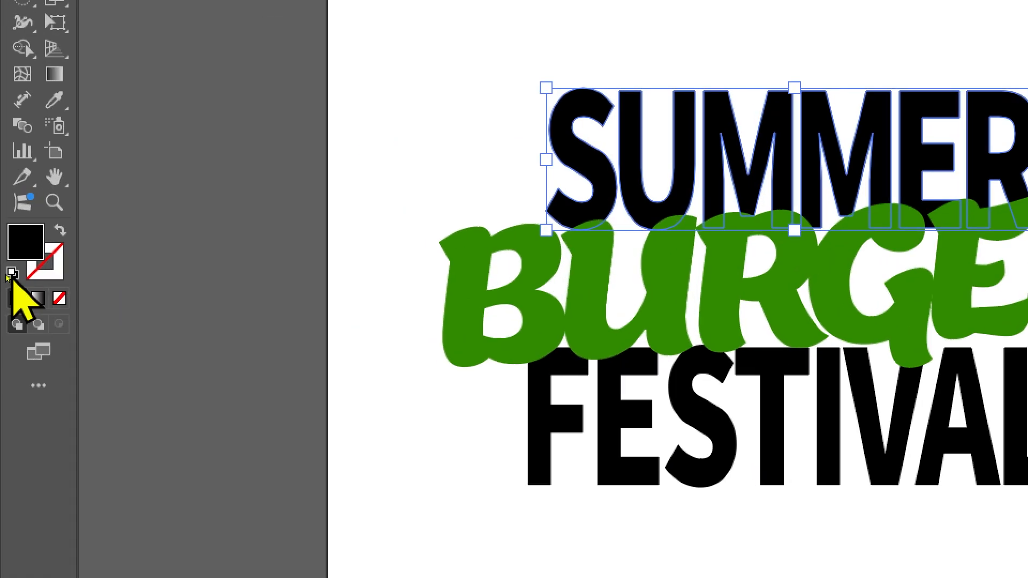
{"action": "left_click", "coordinate": [11, 273]}
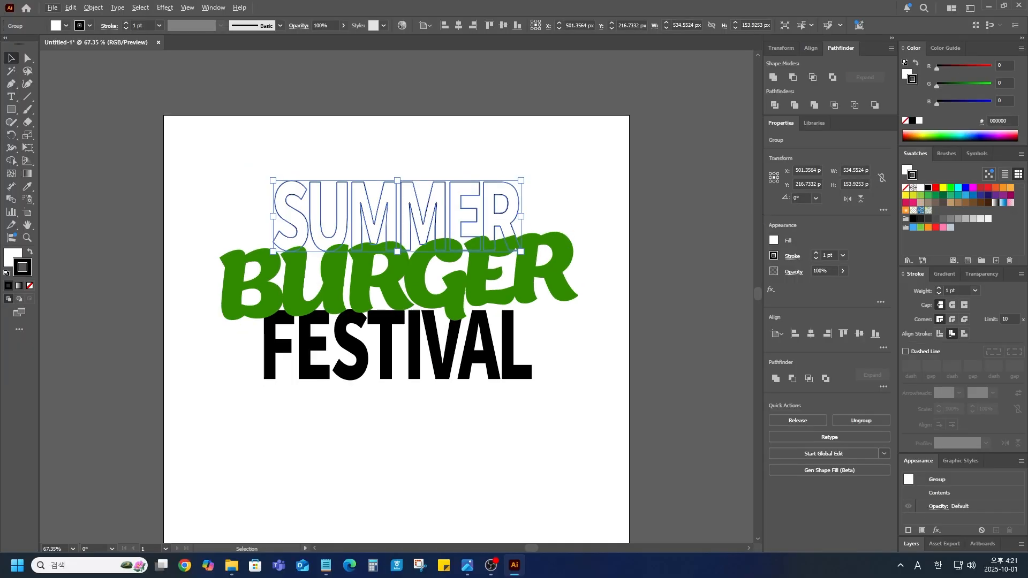
{"action": "left_click", "coordinate": [949, 134]}
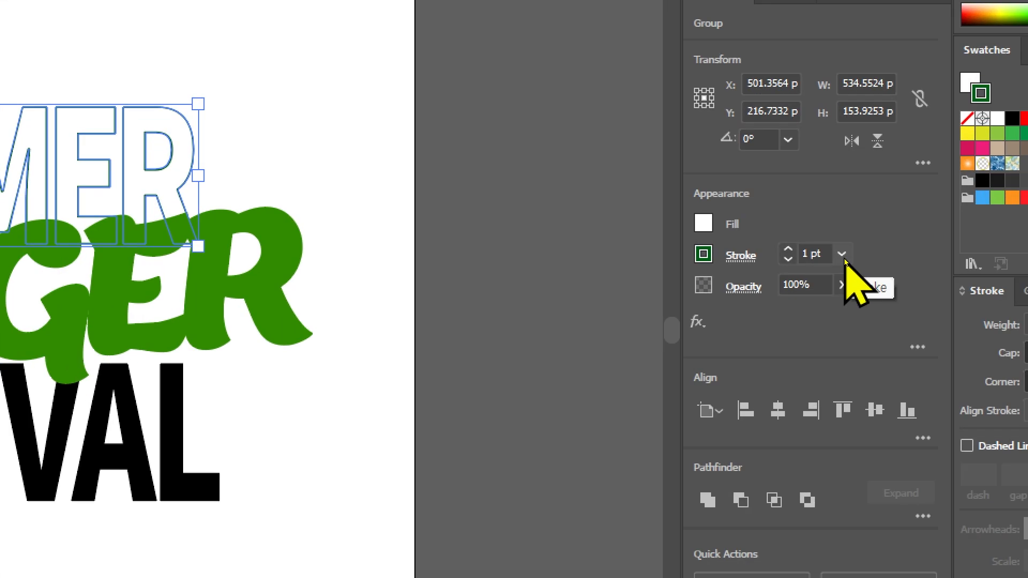
Step: Set the SUMMER lettering's stroke weight to 5 pt and align the stroke to the outside
{"action": "left_click", "coordinate": [841, 252]}
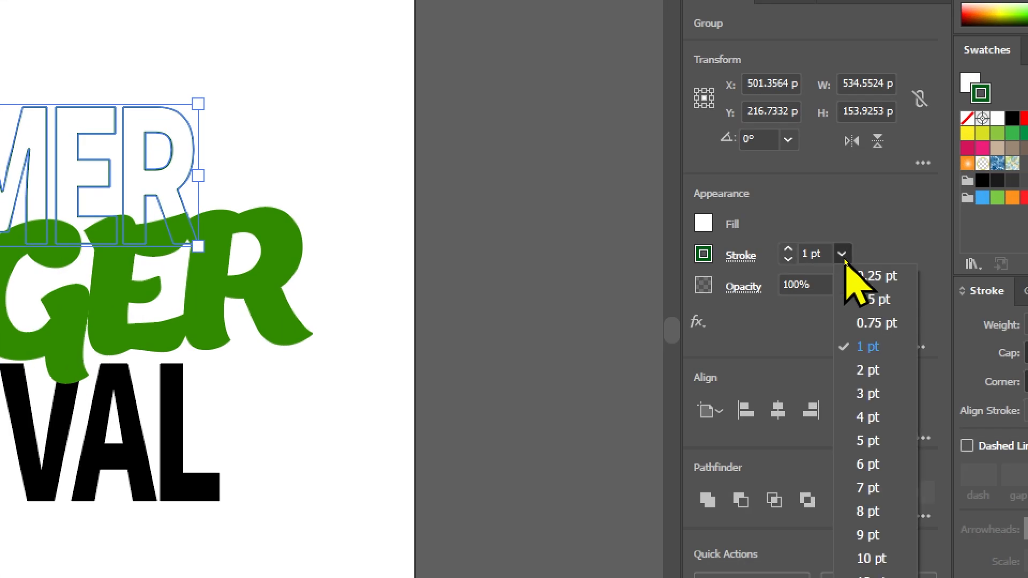
{"action": "left_click", "coordinate": [878, 386]}
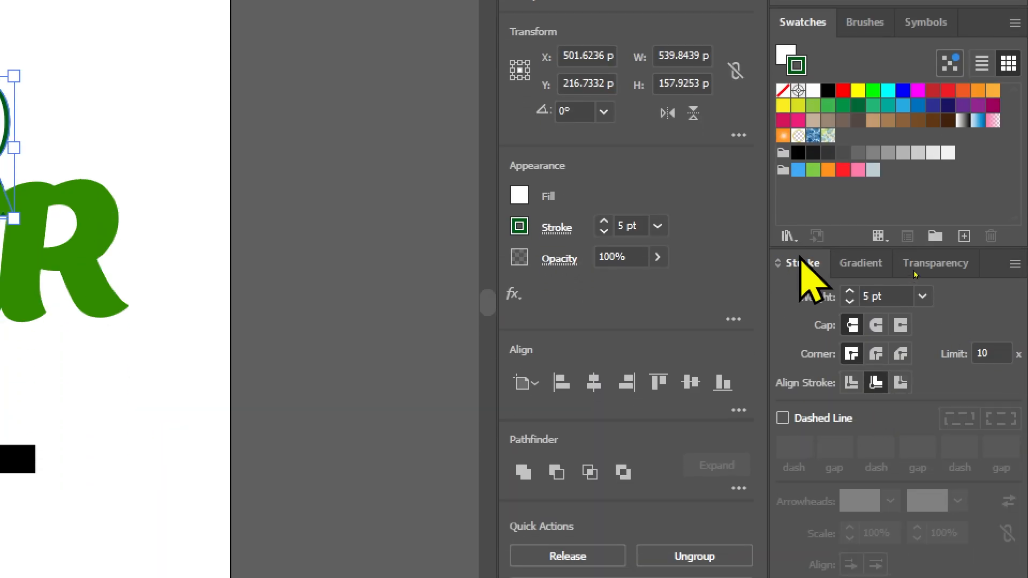
{"action": "left_click", "coordinate": [901, 383]}
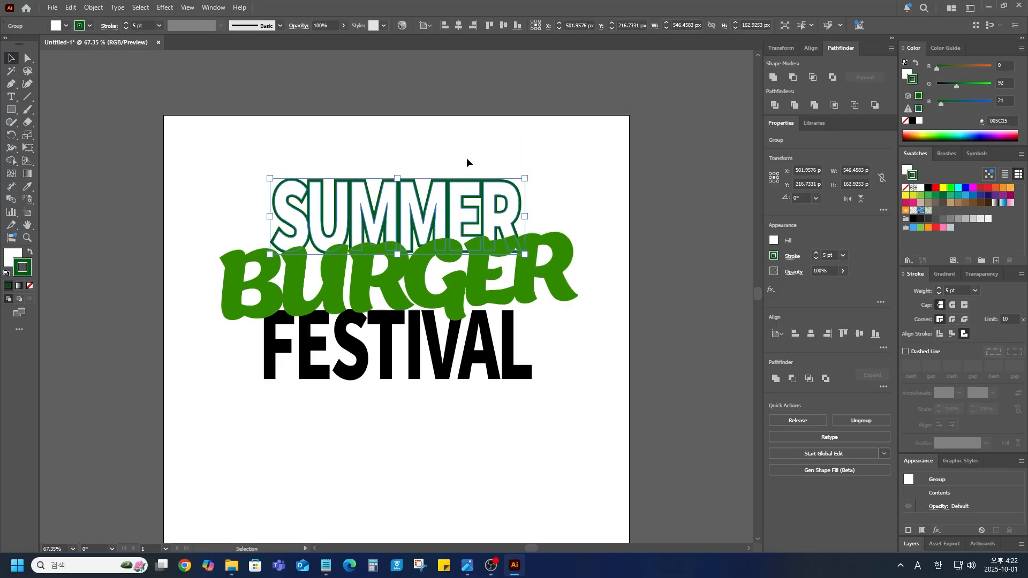
{"action": "left_click", "coordinate": [338, 442]}
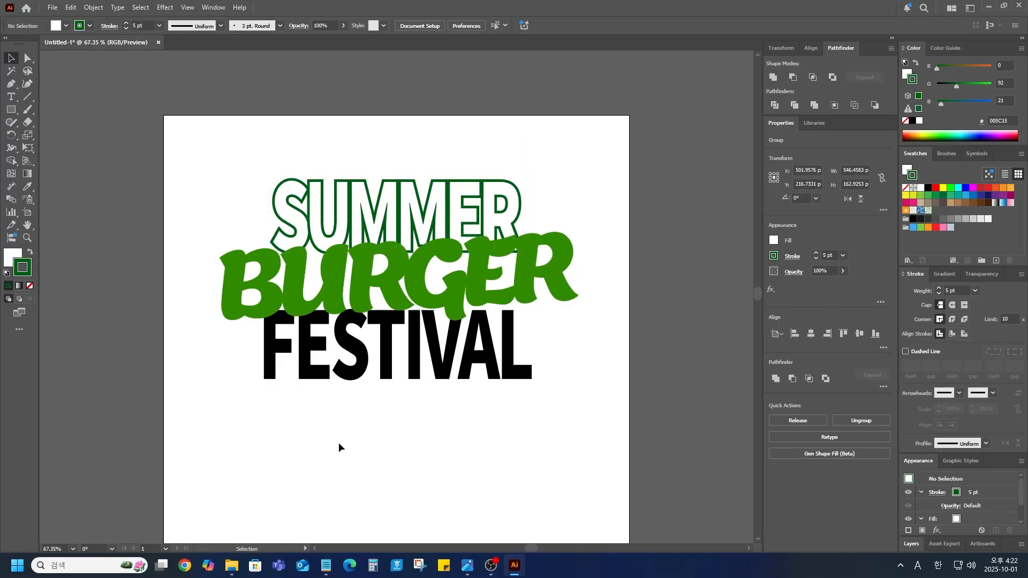
Step: Copy the SUMMER lettering's white fill and green outer stroke onto the FESTIVAL lettering with the Eyedropper
{"action": "left_click", "coordinate": [349, 376]}
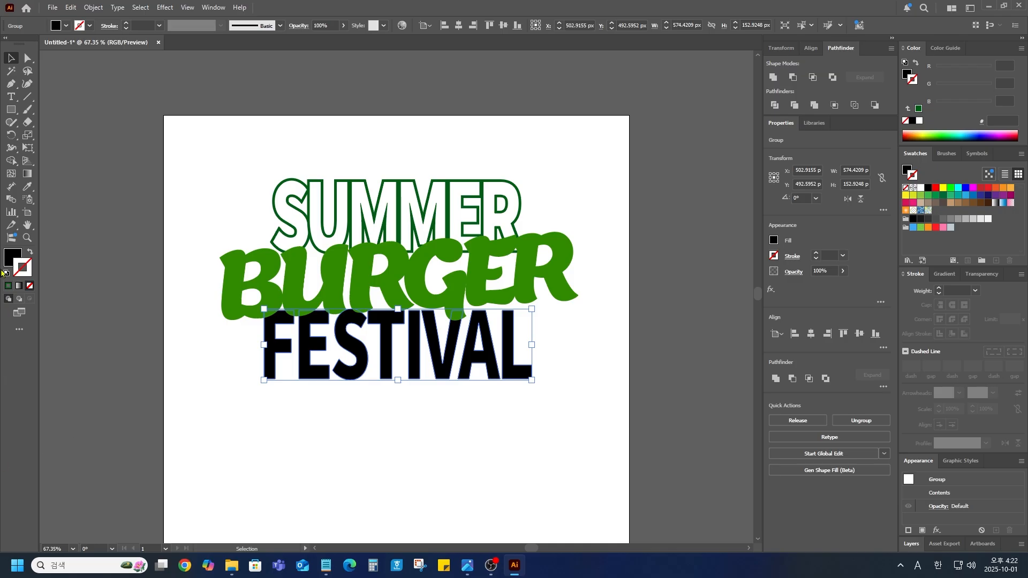
{"action": "left_click", "coordinate": [28, 186]}
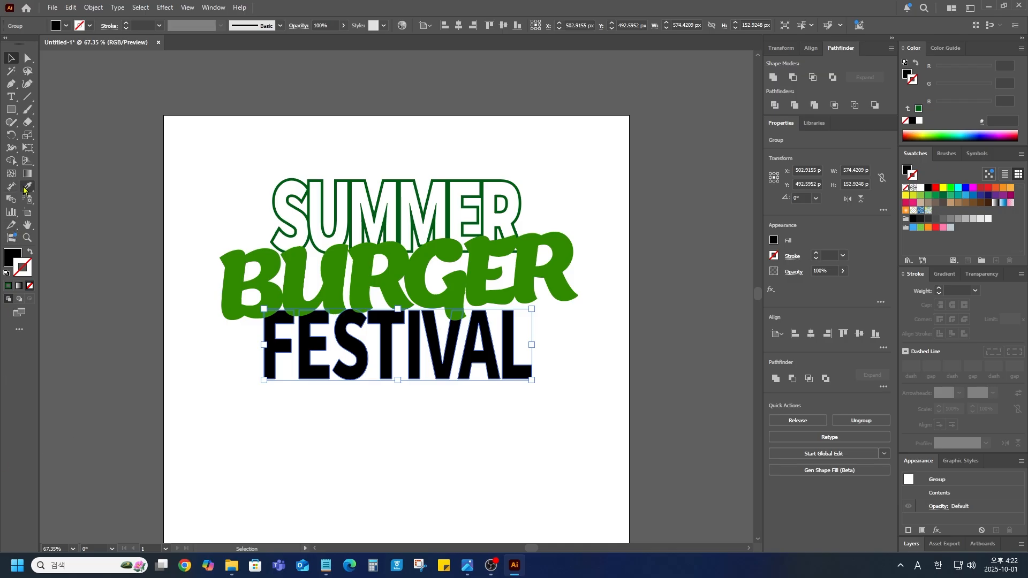
{"action": "left_click", "coordinate": [301, 219]}
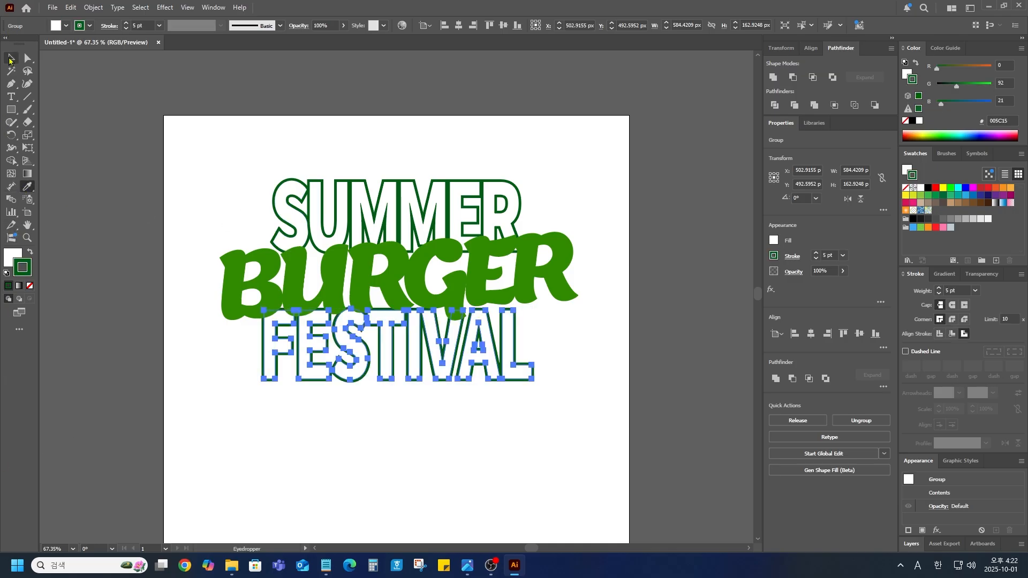
{"action": "left_click", "coordinate": [11, 58]}
{"action": "left_click", "coordinate": [586, 166]}
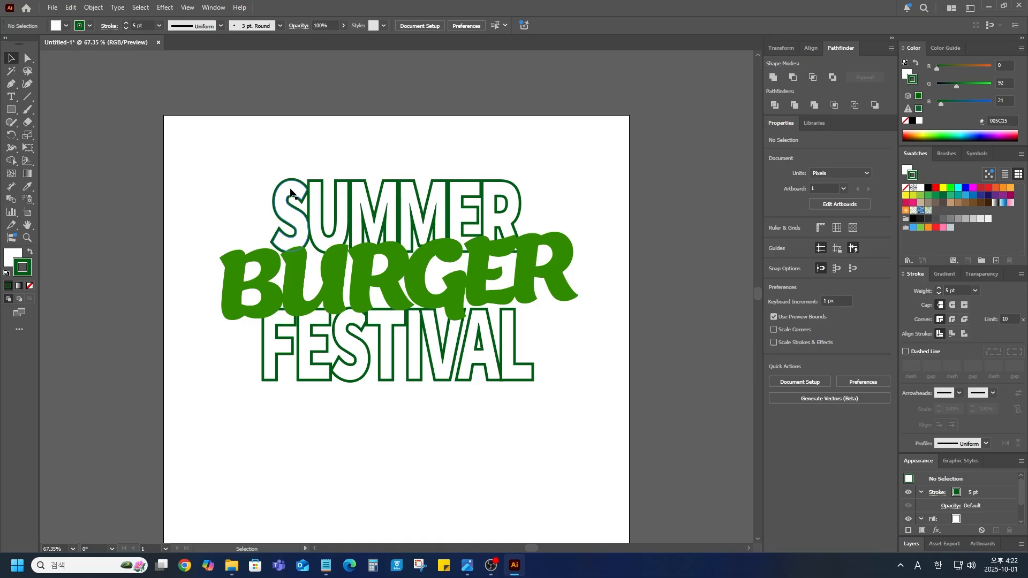
Step: Apply an Offset Path of 10 px with Miter joins and a miter limit of 4 to the SUMMER lettering
{"action": "left_click_drag", "start_coordinate": [266, 172], "coordinate": [558, 216]}
{"action": "key", "text": "ctrl+1"}
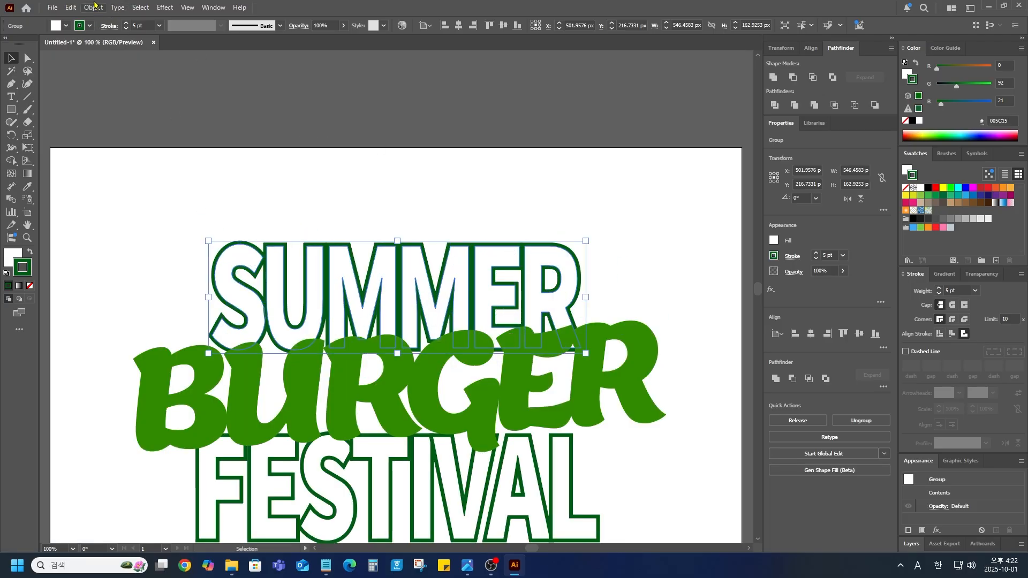
{"action": "left_click", "coordinate": [93, 7]}
{"action": "mouse_move", "coordinate": [121, 302]}
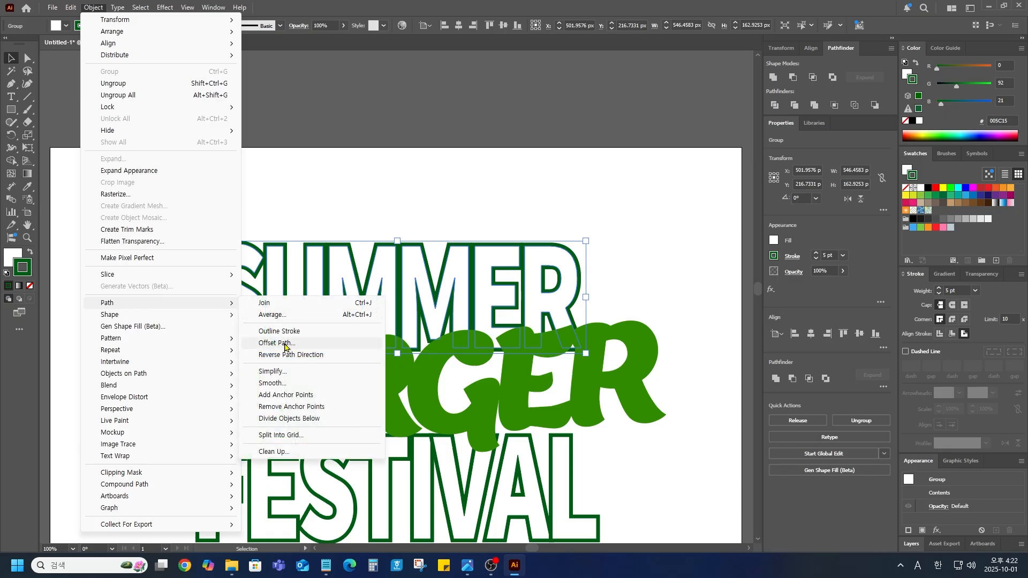
{"action": "left_click", "coordinate": [288, 344]}
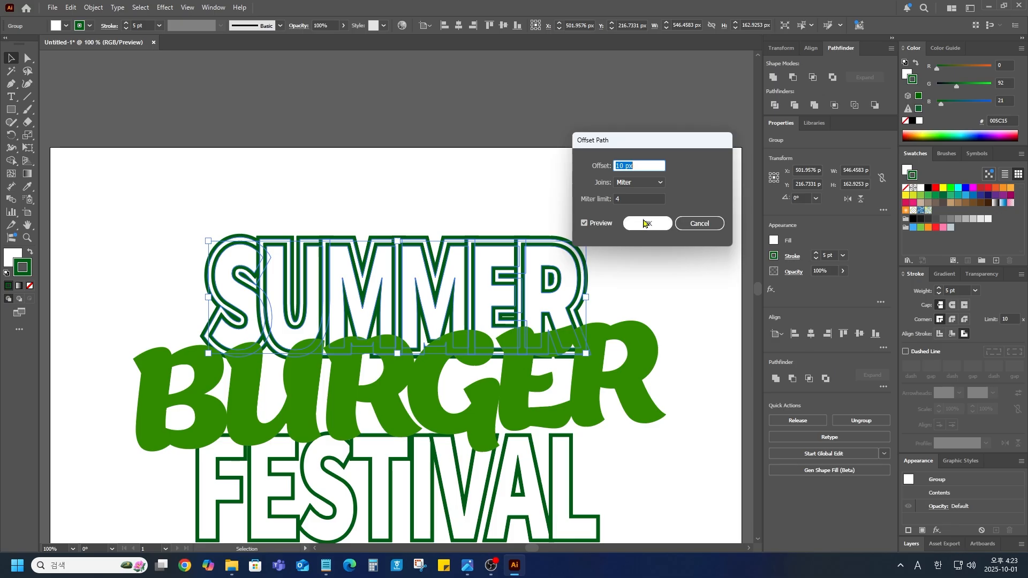
{"action": "left_click", "coordinate": [645, 224]}
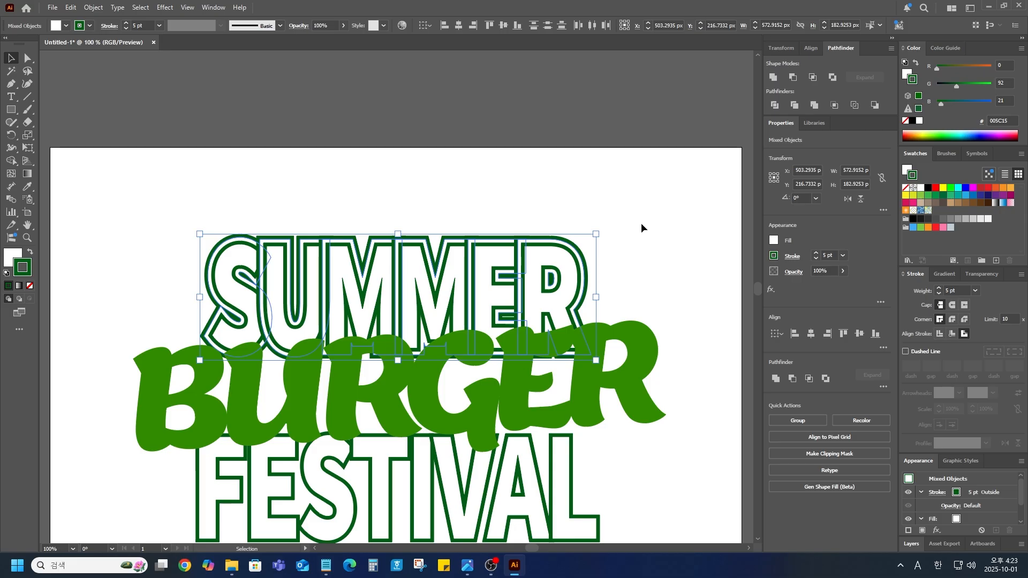
Step: Remove the stroke from the offset SUMMER shapes and unite them into a single shape
{"action": "left_click", "coordinate": [29, 285]}
{"action": "left_click", "coordinate": [9, 258]}
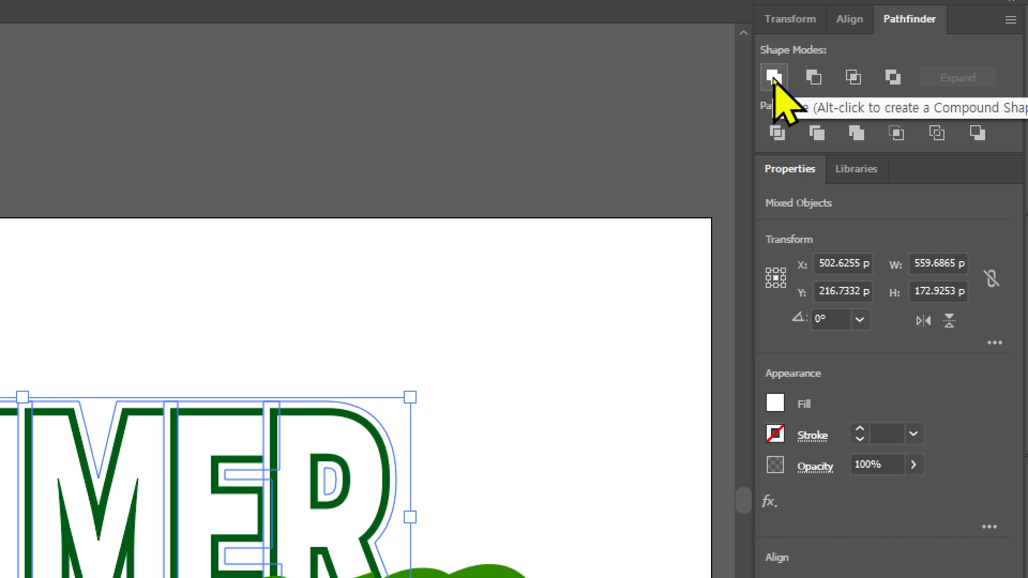
{"action": "left_click", "coordinate": [773, 79]}
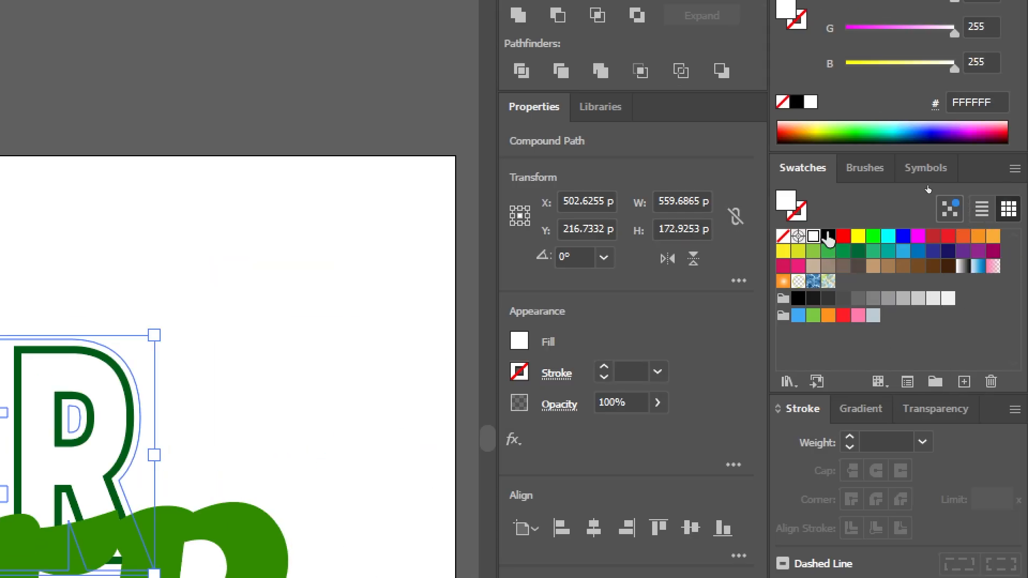
Step: Fill the united offset shape with black and send it behind the white SUMMER letters
{"action": "left_click", "coordinate": [827, 236]}
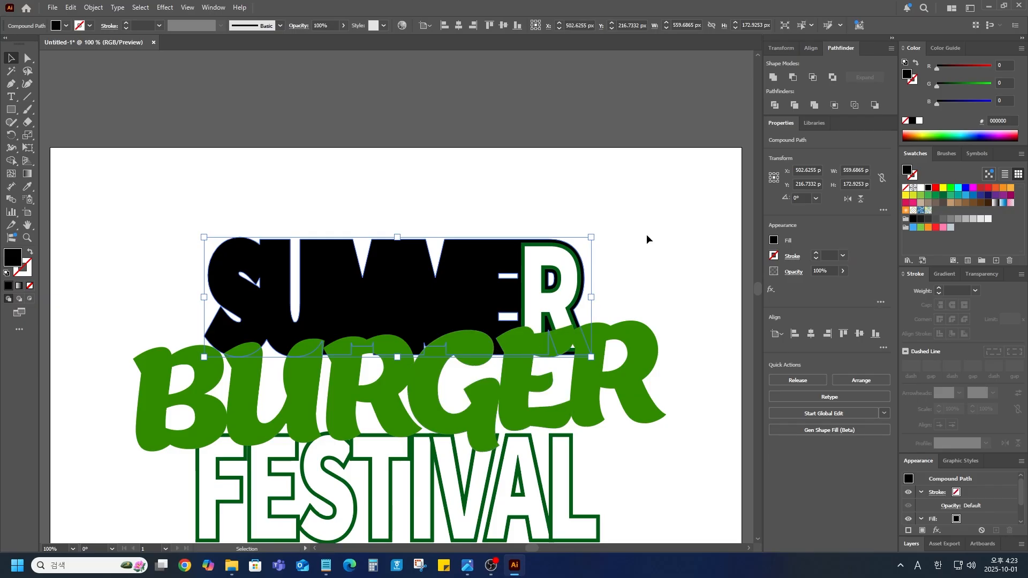
{"action": "key", "text": "ctrl"}
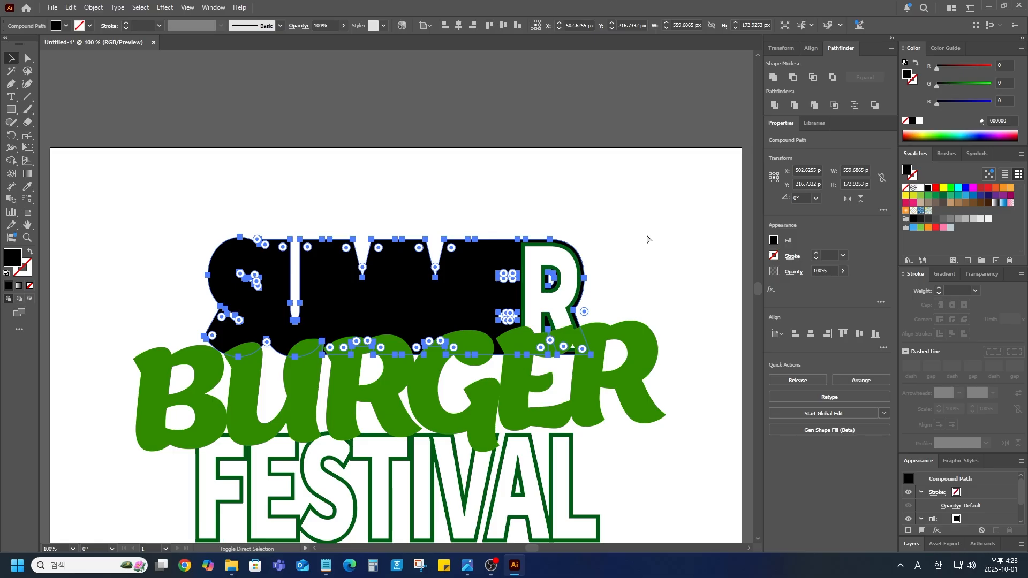
{"action": "key", "text": "ctrl+["}
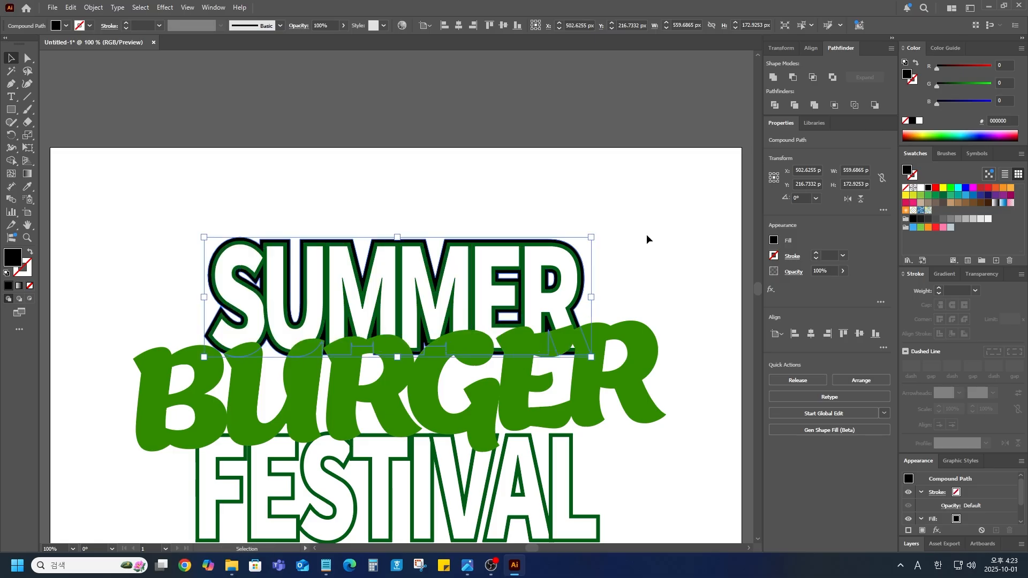
{"action": "left_click", "coordinate": [500, 175]}
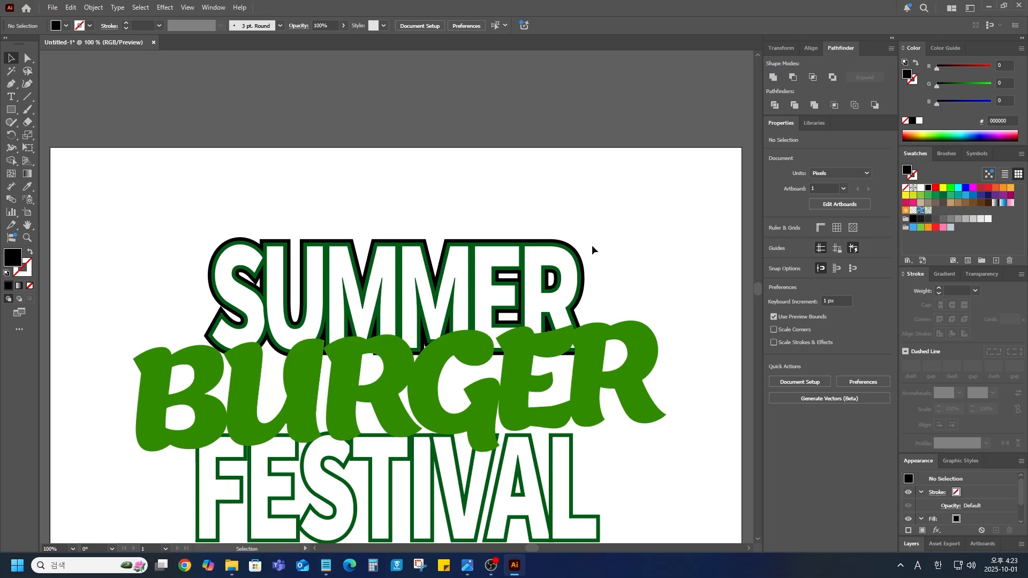
{"action": "left_click", "coordinate": [570, 309]}
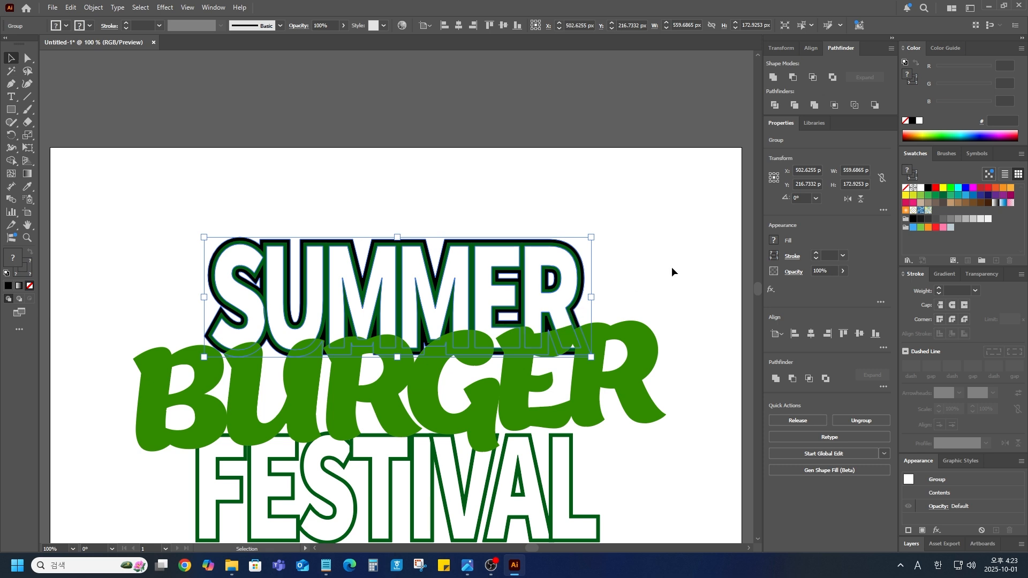
{"action": "key", "text": "a"}
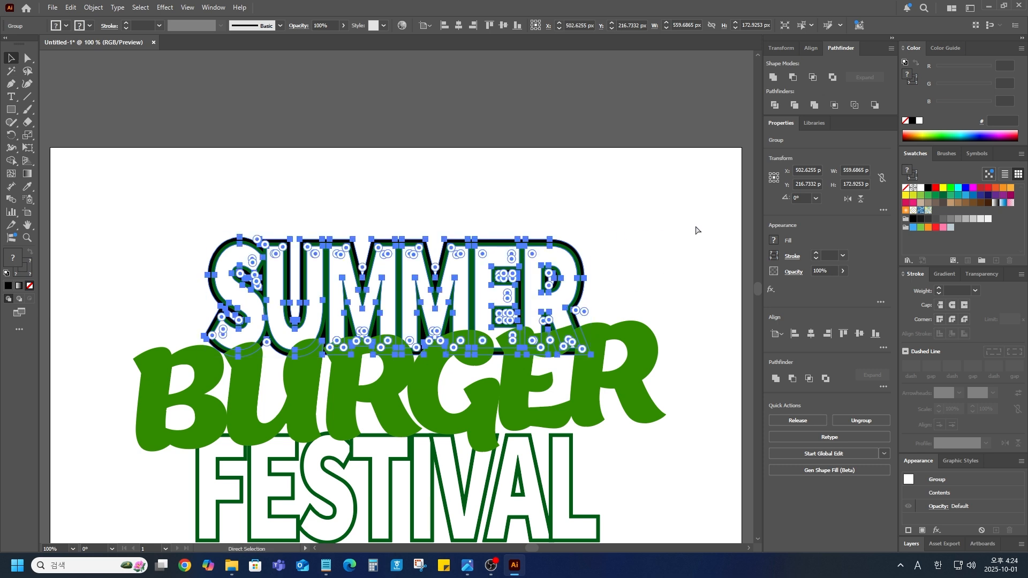
{"action": "key", "text": "ctrl+equal"}
{"action": "key", "text": "v"}
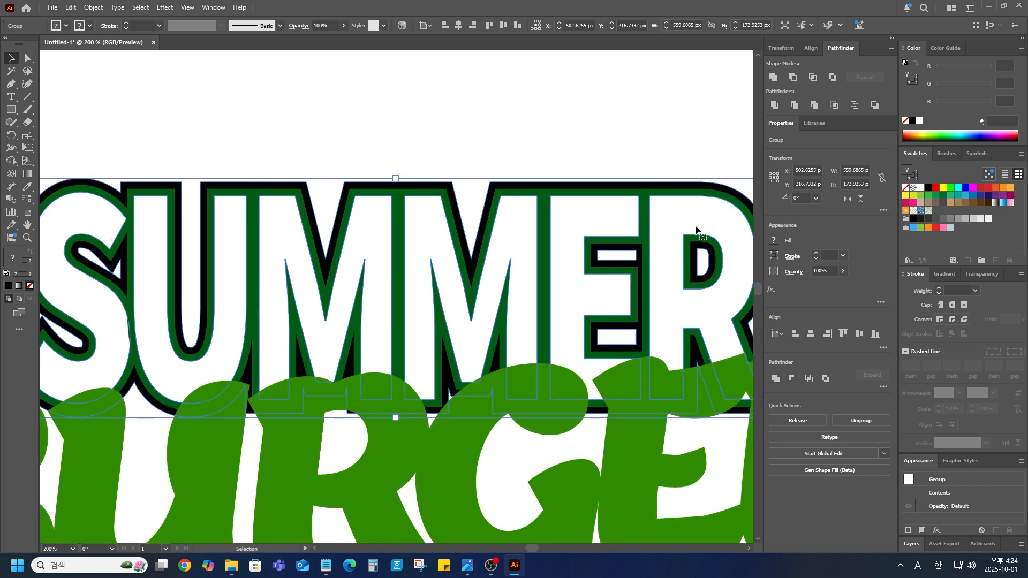
{"action": "left_click", "coordinate": [440, 109]}
{"action": "left_click", "coordinate": [436, 184]}
{"action": "left_click", "coordinate": [435, 147]}
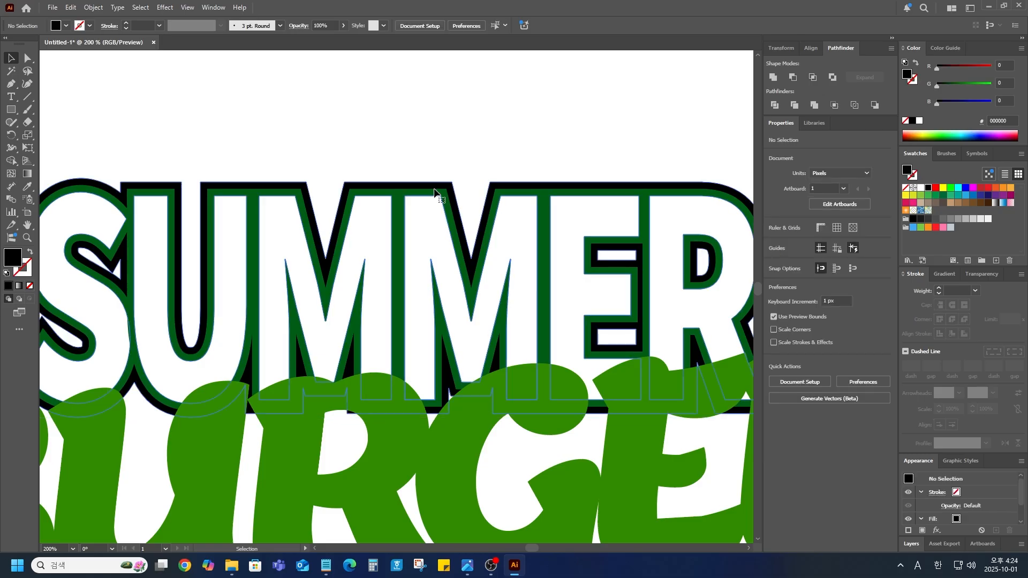
{"action": "left_click", "coordinate": [434, 188]}
{"action": "right_click", "coordinate": [442, 182]}
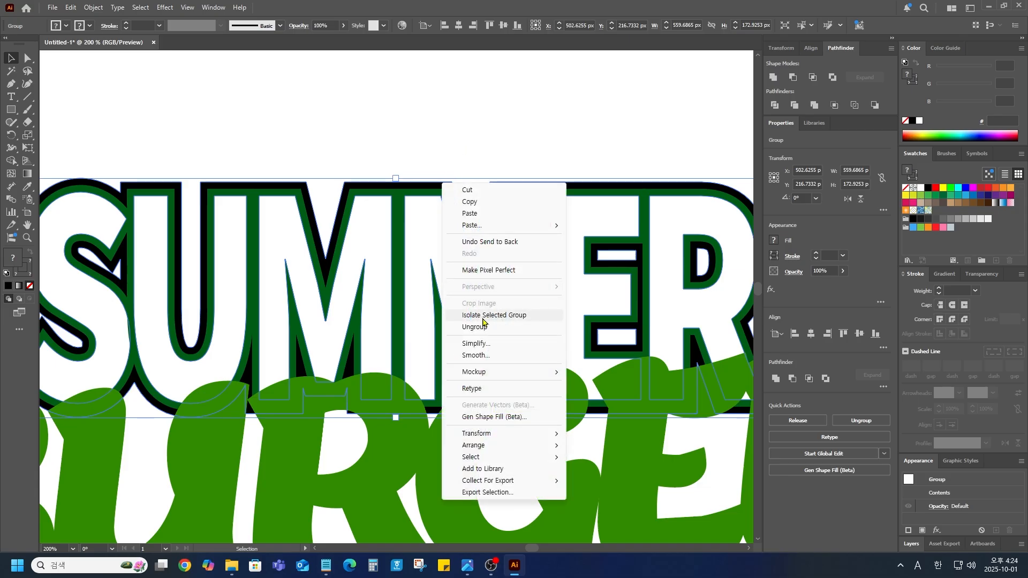
{"action": "left_click", "coordinate": [500, 82]}
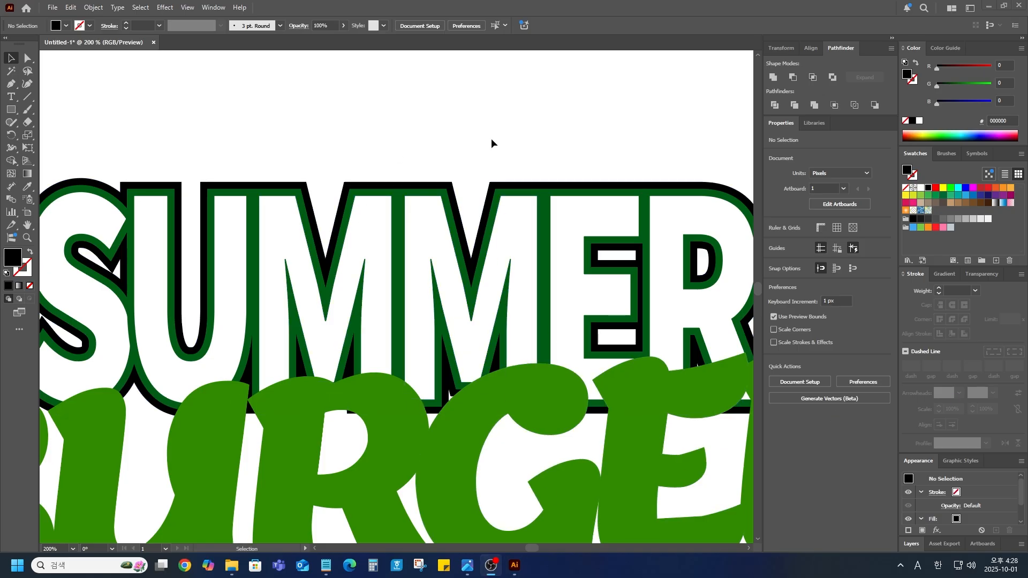
Step: Ungroup the SUMMER artwork so the black offset shape is separate from the individual white letters
{"action": "left_click", "coordinate": [294, 242]}
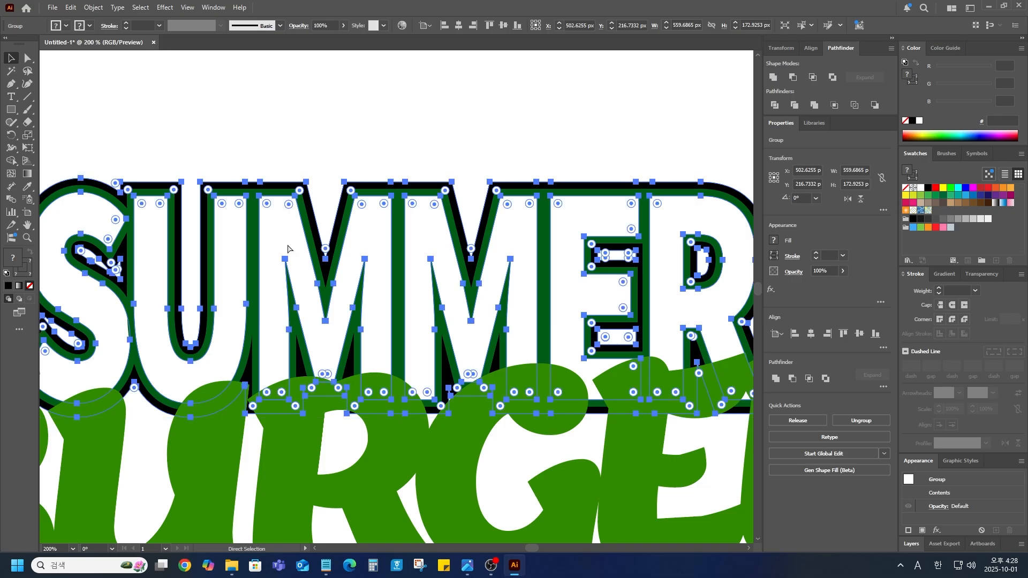
{"action": "key", "text": "ctrl+minus"}
{"action": "right_click", "coordinate": [311, 261]}
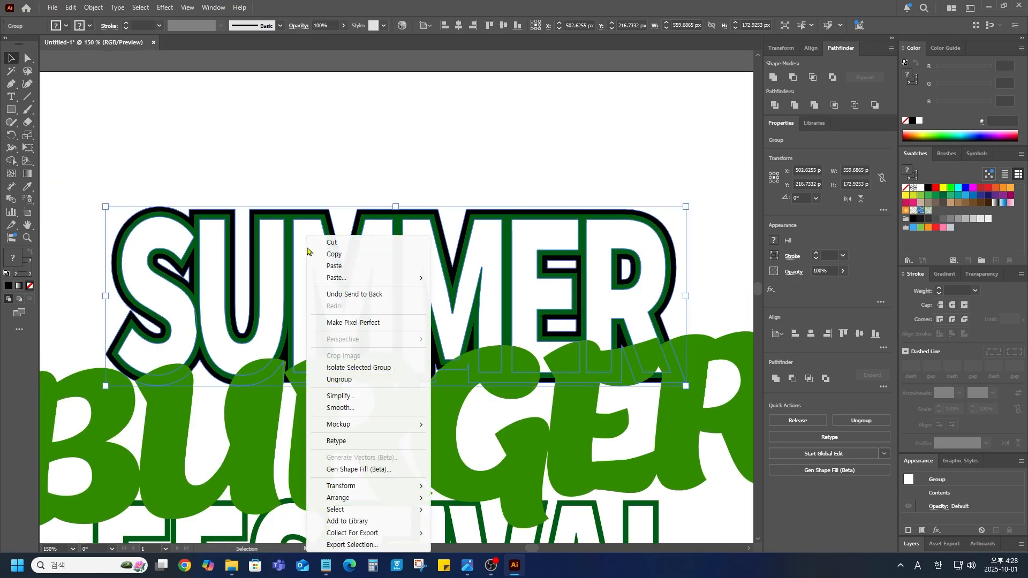
{"action": "left_click", "coordinate": [342, 380]}
{"action": "left_click", "coordinate": [287, 119]}
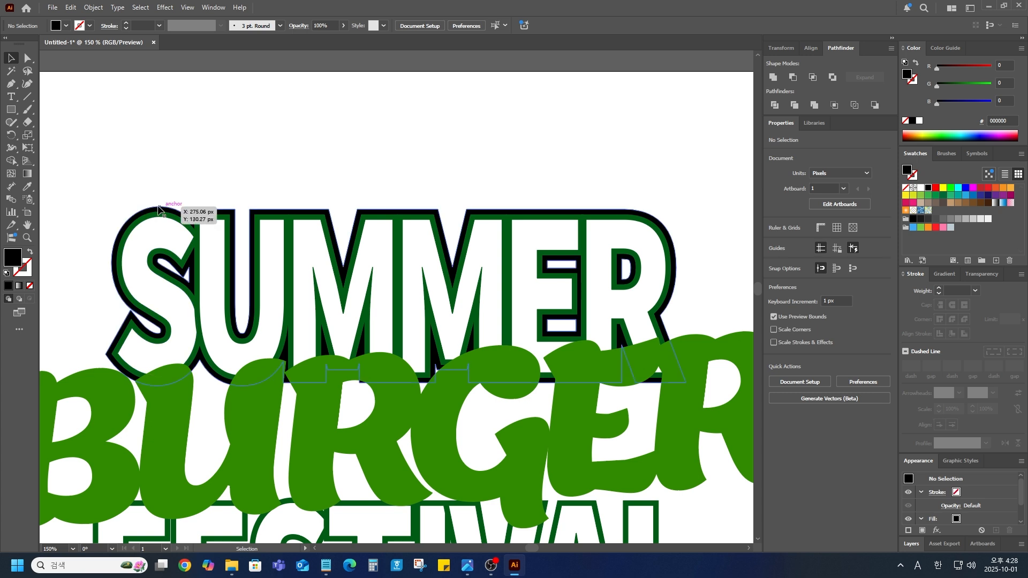
{"action": "left_click", "coordinate": [158, 209]}
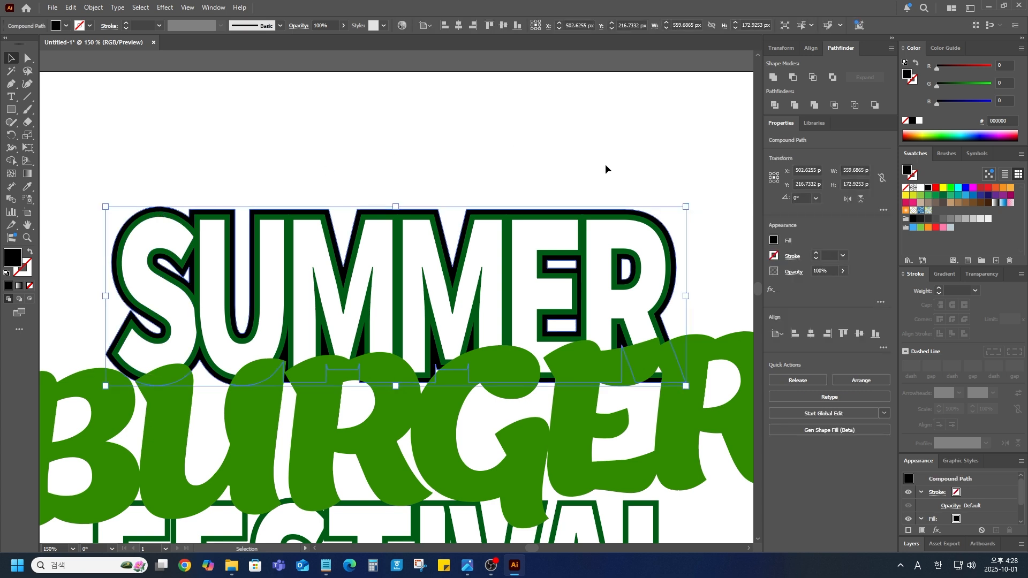
{"action": "left_click", "coordinate": [621, 159]}
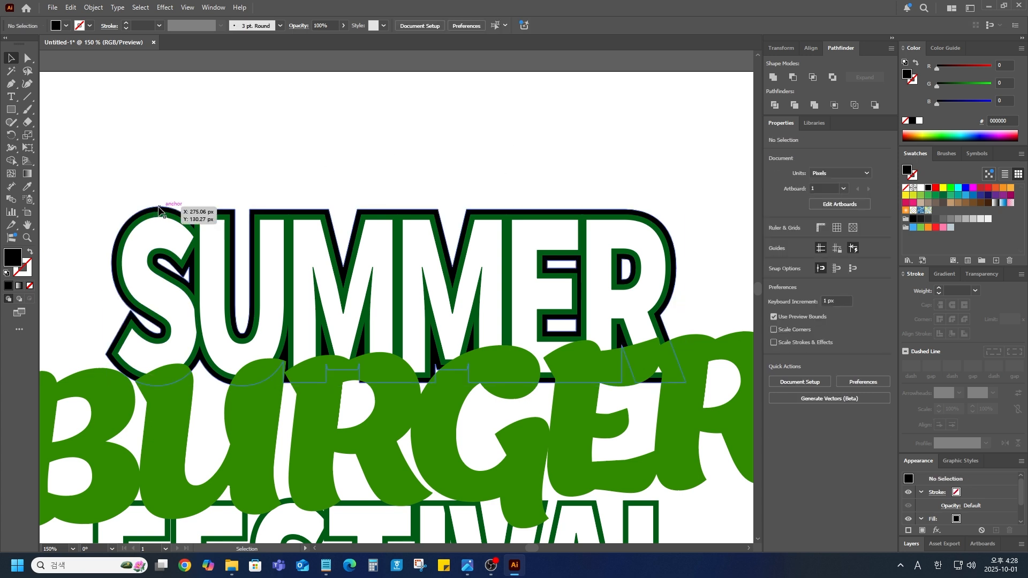
{"action": "left_click", "coordinate": [161, 208]}
{"action": "left_click", "coordinate": [230, 180]}
Step: Group the six white SUMMER letters together without including the black offset shape
{"action": "left_click", "coordinate": [161, 243]}
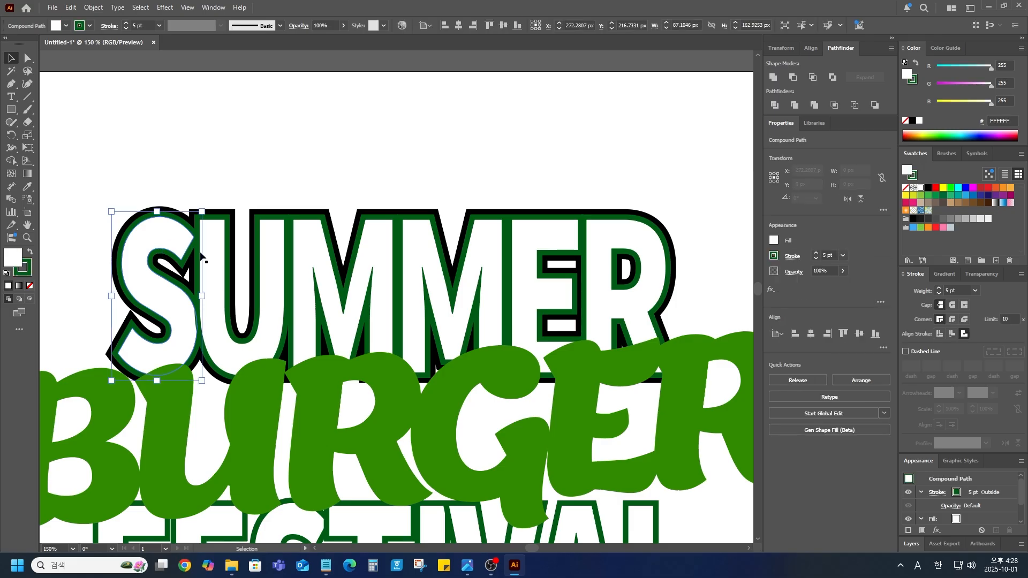
{"action": "left_click", "coordinate": [216, 267], "text": "shift"}
{"action": "left_click", "coordinate": [302, 278], "text": "shift"}
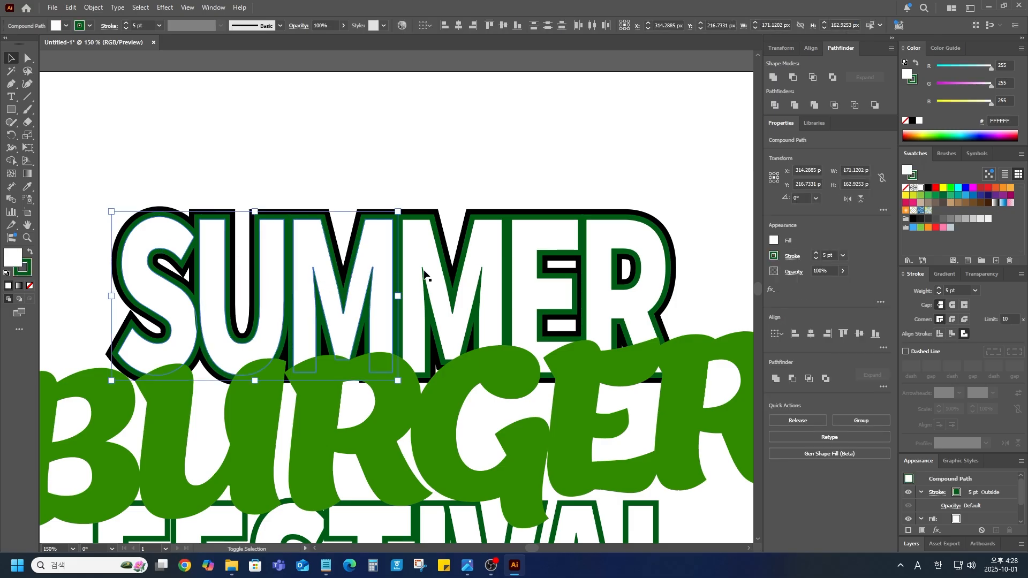
{"action": "left_click", "coordinate": [430, 278], "text": "shift"}
{"action": "left_click", "coordinate": [528, 281], "text": "shift"}
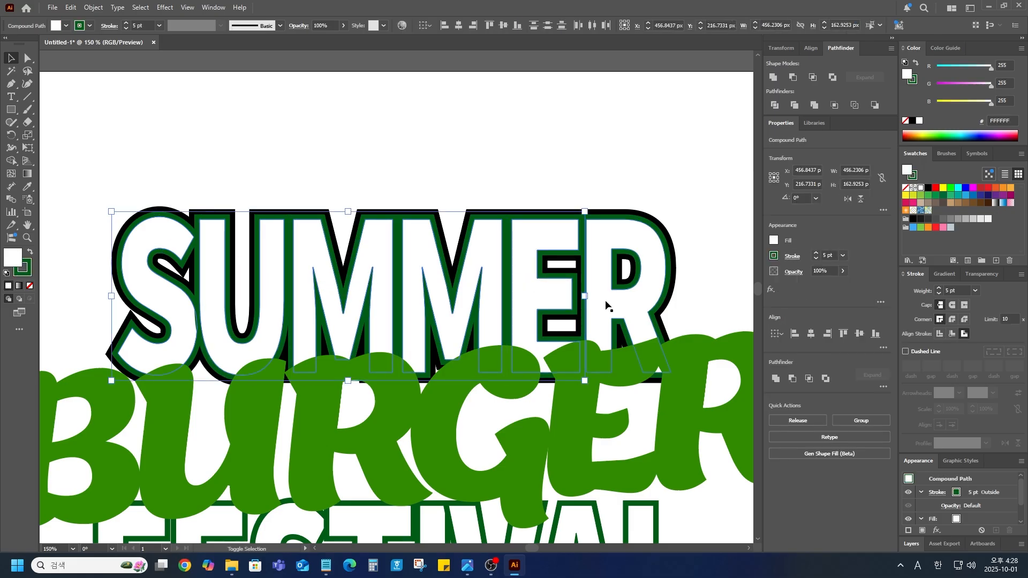
{"action": "left_click", "coordinate": [608, 303], "text": "shift"}
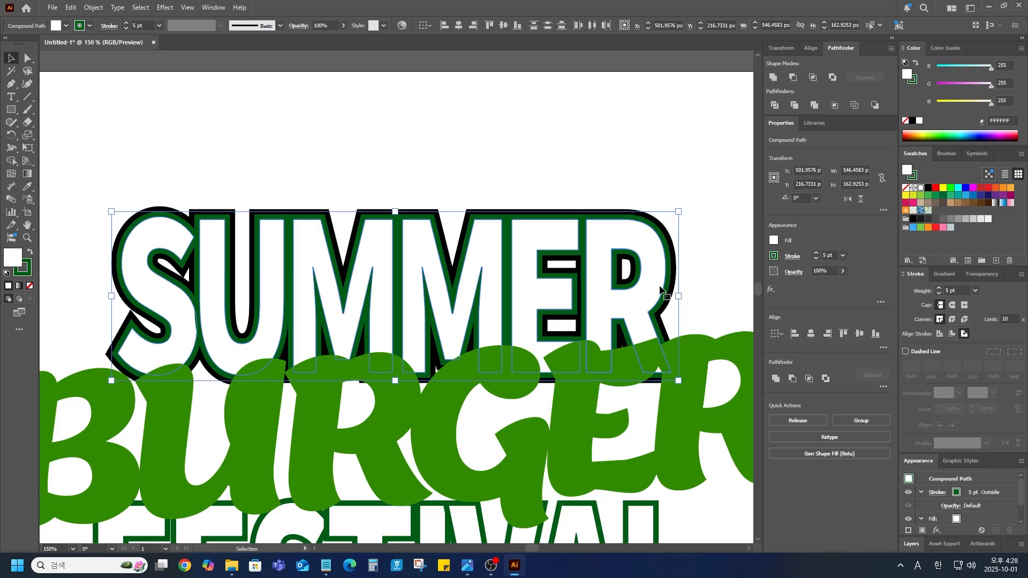
{"action": "key", "text": "ctrl+g"}
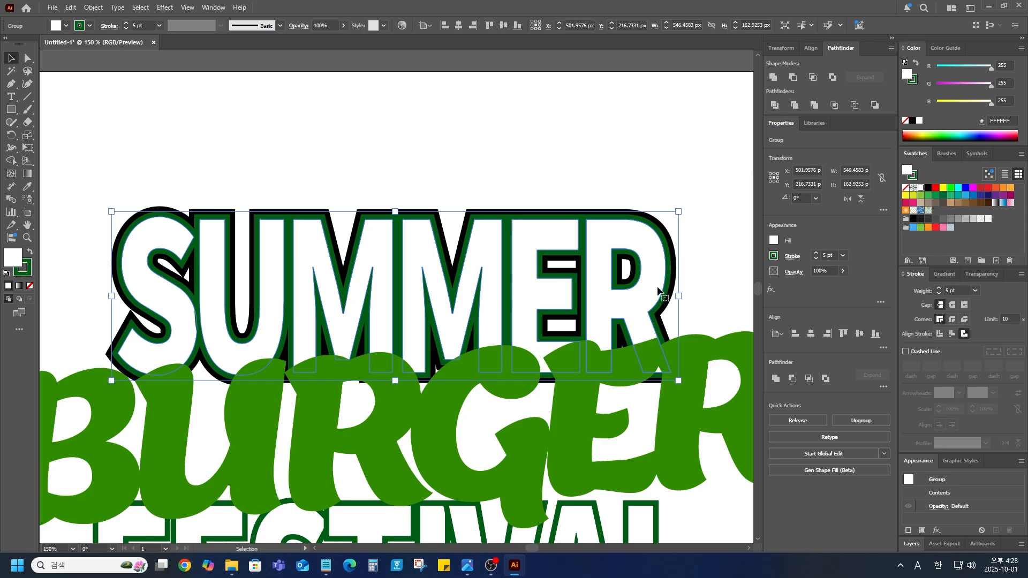
{"action": "key", "text": "a"}
{"action": "left_click", "coordinate": [675, 306]}
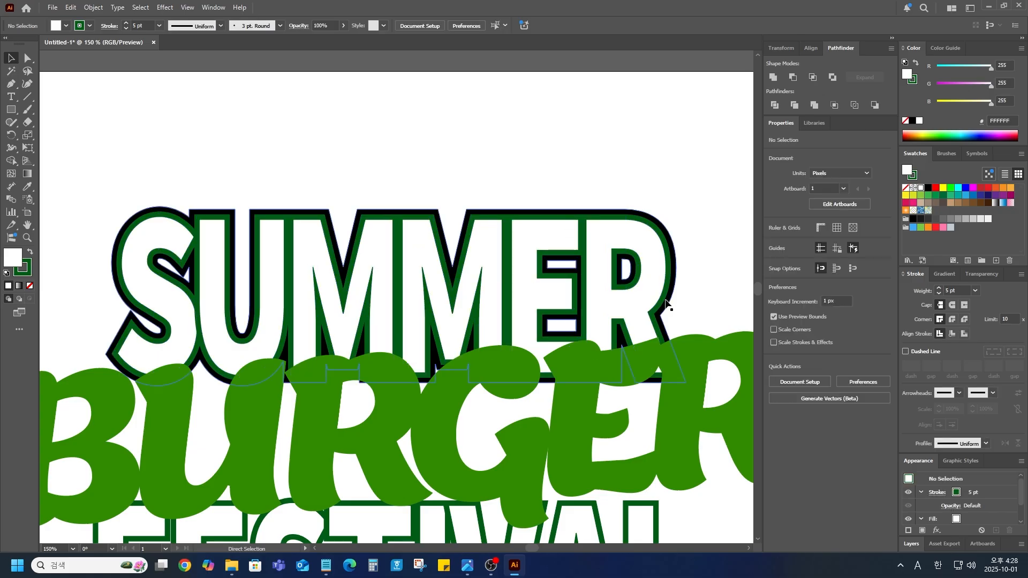
{"action": "key", "text": "v"}
Step: Isolate the black SUMMER offset shape, select it and set the drawing mode to Draw Behind
{"action": "left_click", "coordinate": [436, 214]}
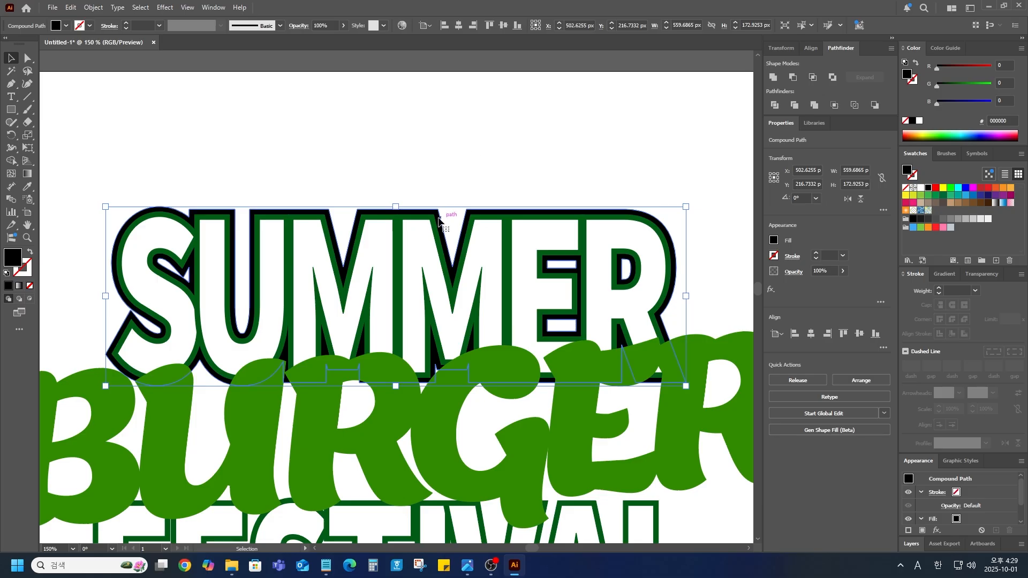
{"action": "double_click", "coordinate": [439, 219]}
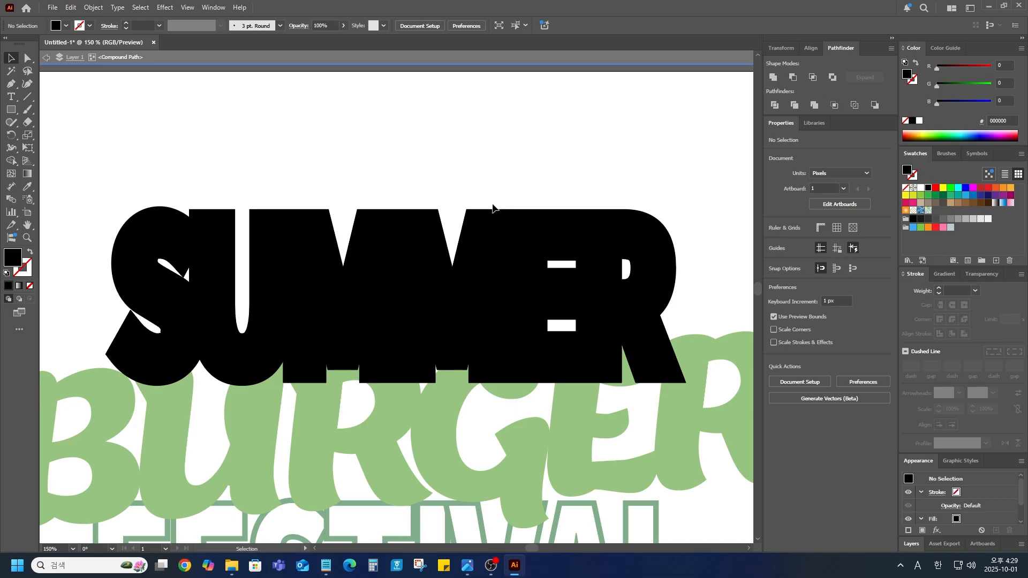
{"action": "left_click", "coordinate": [492, 290]}
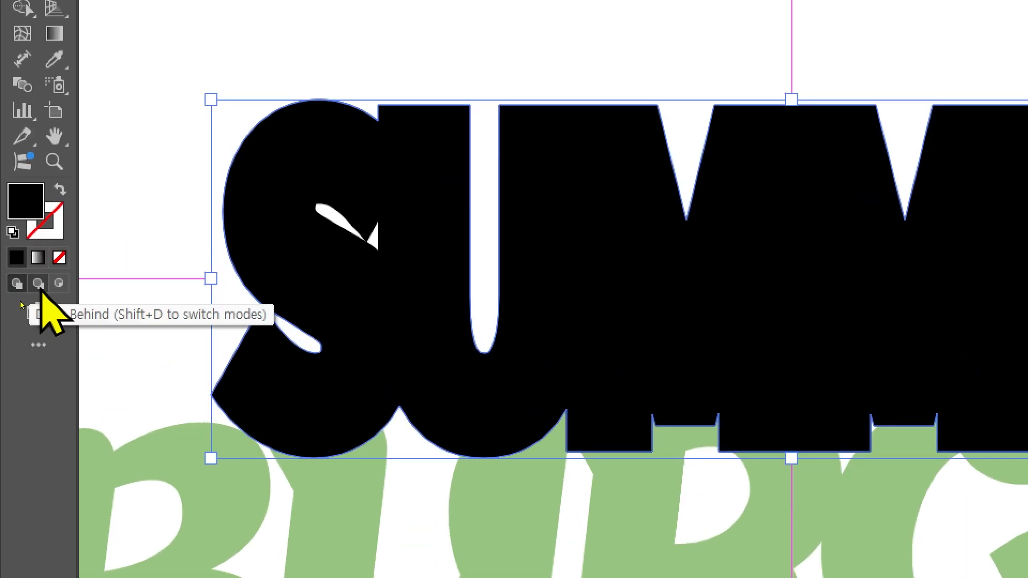
{"action": "left_click", "coordinate": [36, 289]}
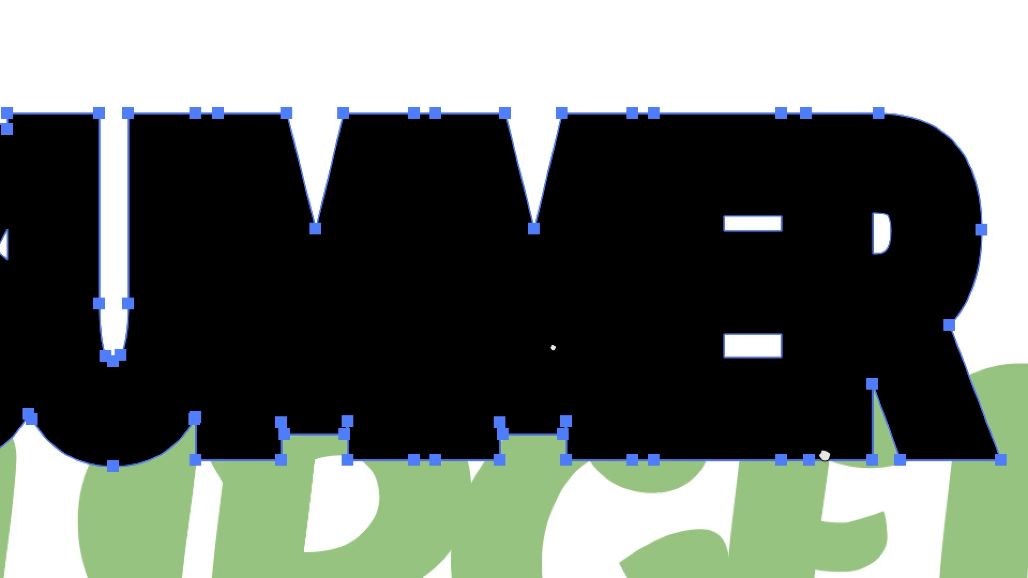
Step: Duplicate the isolated black SUMMER offset shape behind the original, placing the copy about 50 px right and 18 px down
{"action": "left_click_drag", "start_coordinate": [824, 455], "coordinate": [564, 429]}
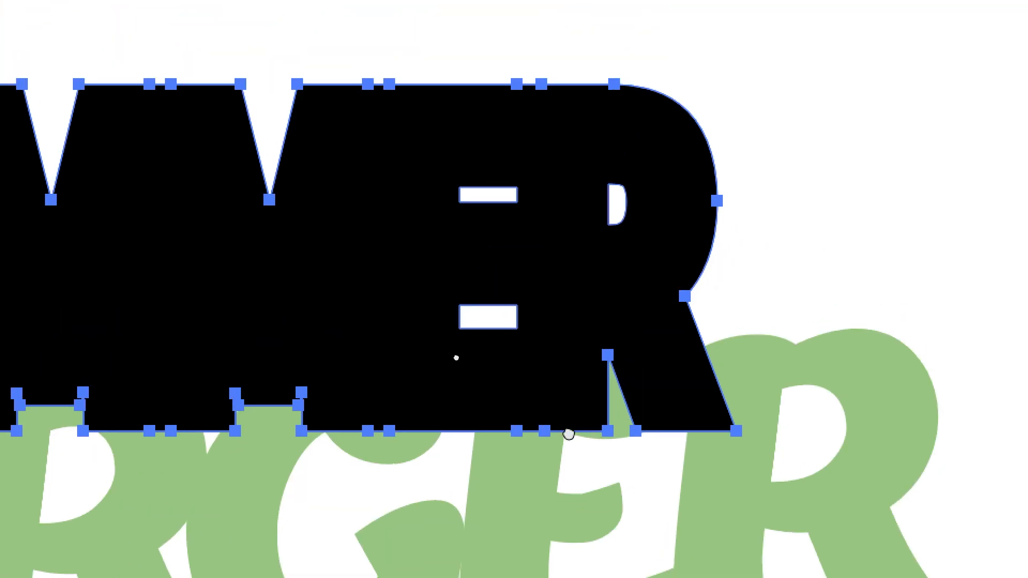
{"action": "key", "text": "v"}
{"action": "left_click_drag", "start_coordinate": [621, 330], "coordinate": [678, 345]}
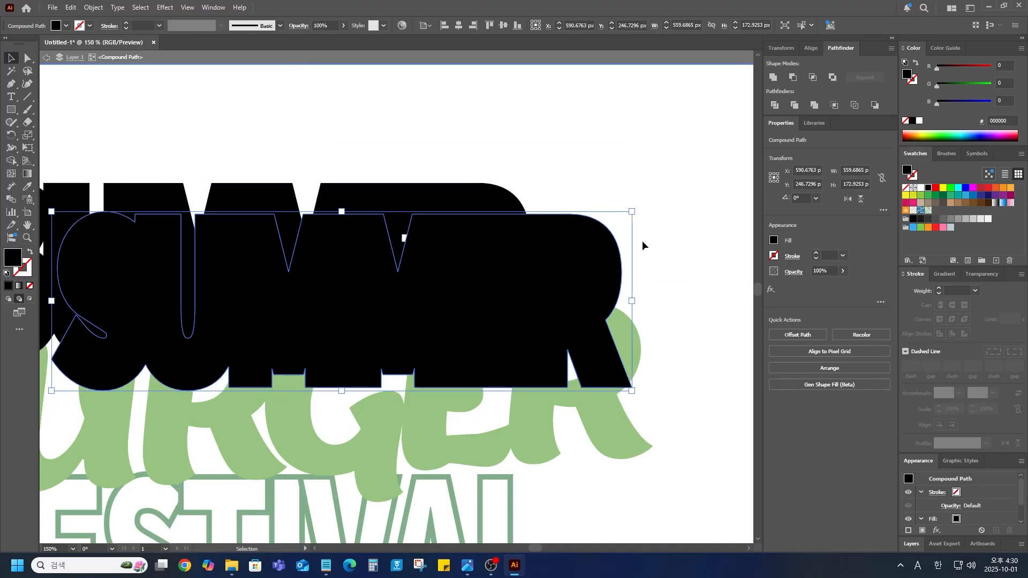
{"action": "key", "text": "space"}
{"action": "left_click_drag", "start_coordinate": [662, 272], "coordinate": [748, 243]}
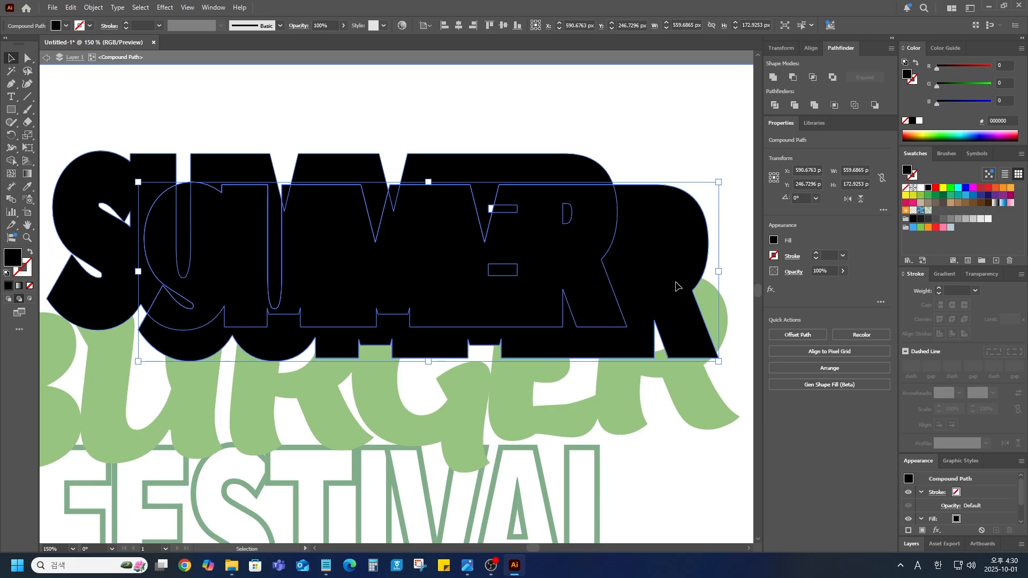
{"action": "left_click_drag", "start_coordinate": [675, 285], "coordinate": [635, 270]}
{"action": "left_click", "coordinate": [414, 97]}
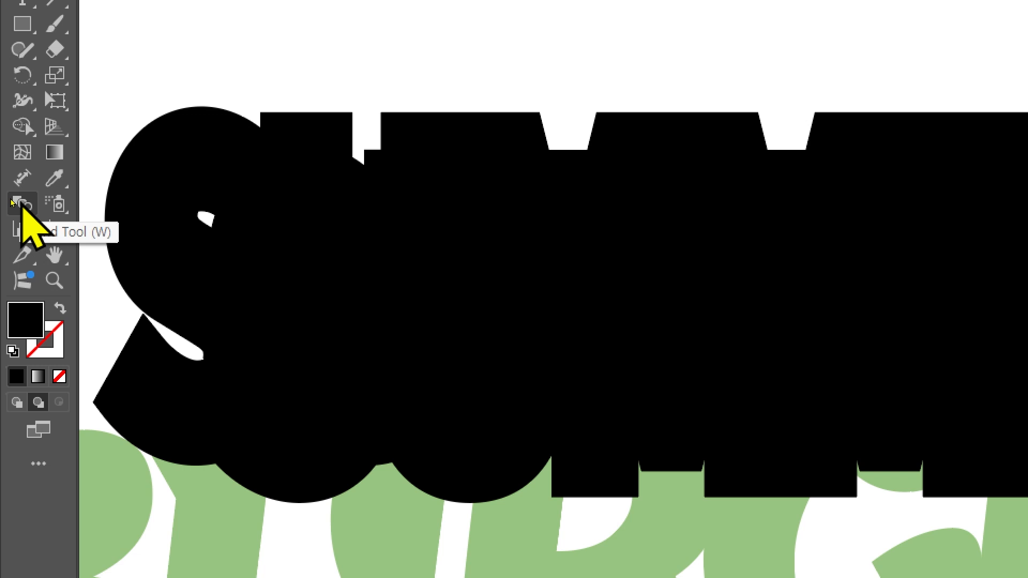
{"action": "left_click", "coordinate": [22, 206]}
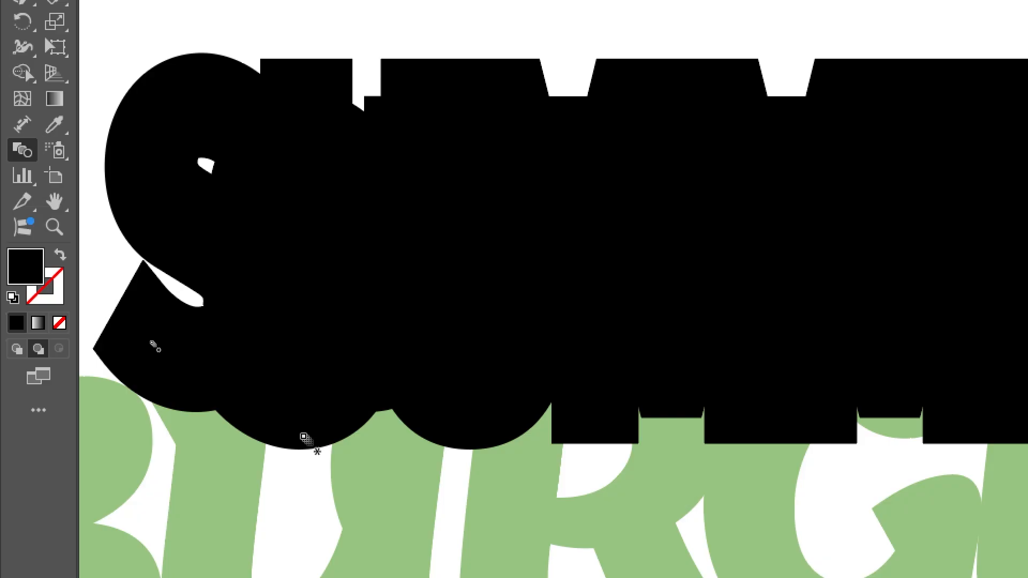
{"action": "key", "text": "v"}
{"action": "right_click", "coordinate": [656, 229]}
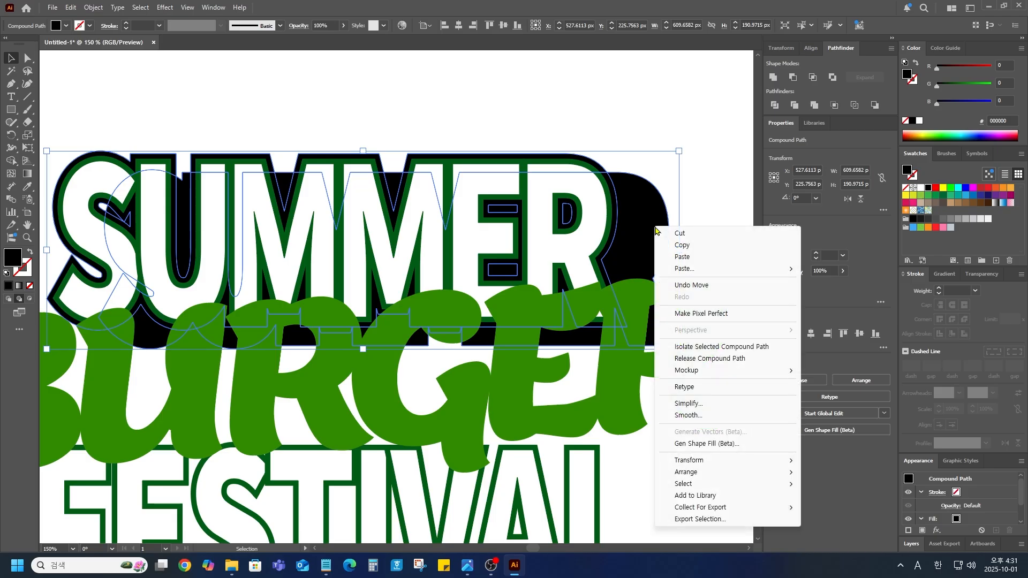
{"action": "left_click", "coordinate": [671, 154]}
{"action": "left_click", "coordinate": [704, 169]}
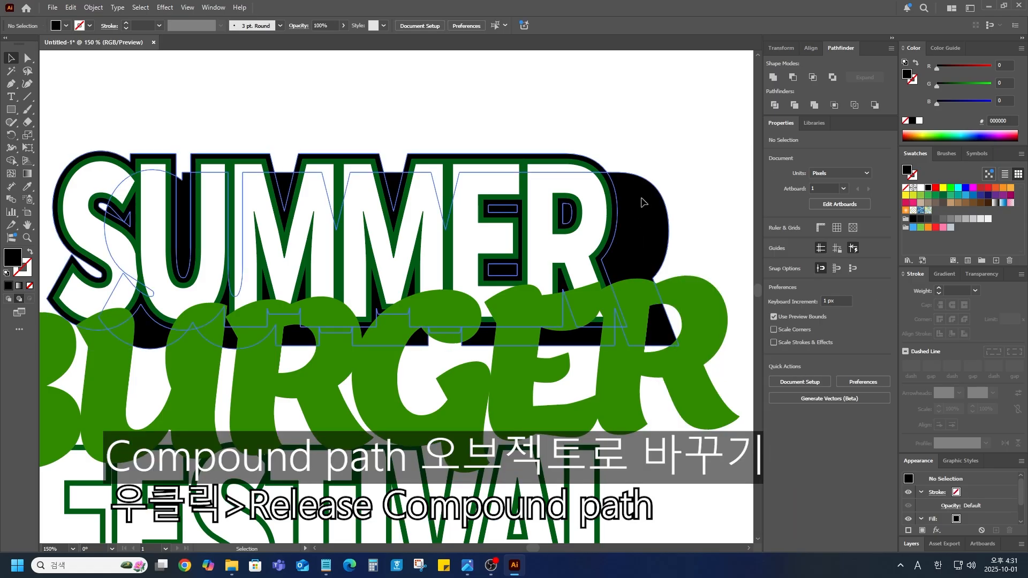
Step: Release the compound path that combines the two black SUMMER backing shapes
{"action": "left_click", "coordinate": [643, 198]}
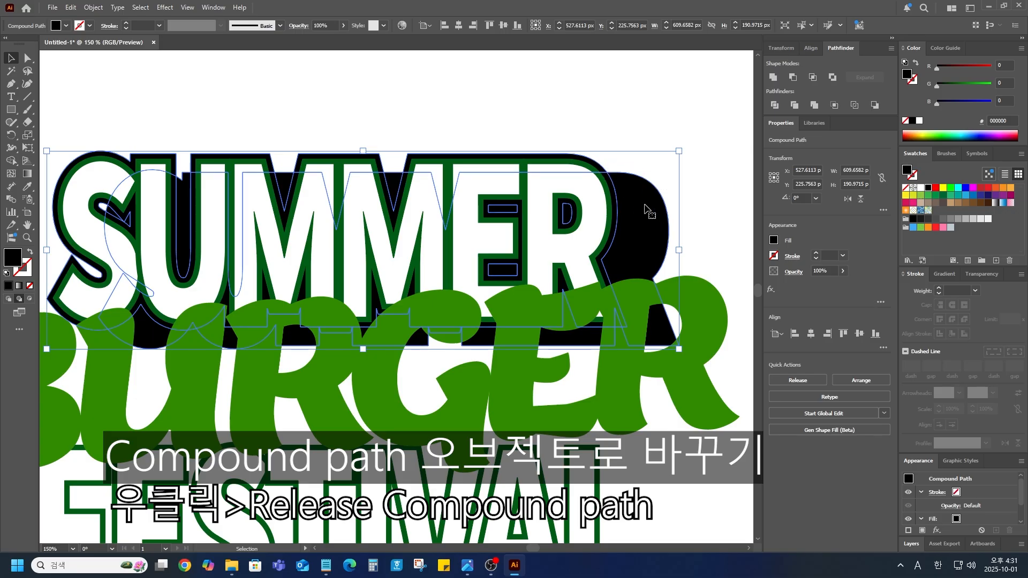
{"action": "right_click", "coordinate": [646, 208]}
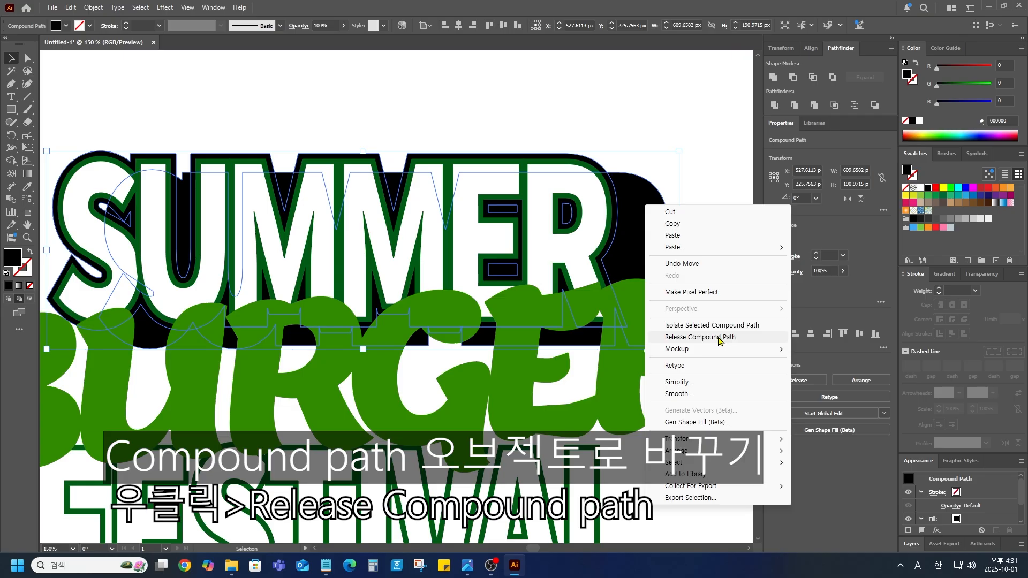
{"action": "left_click", "coordinate": [699, 337]}
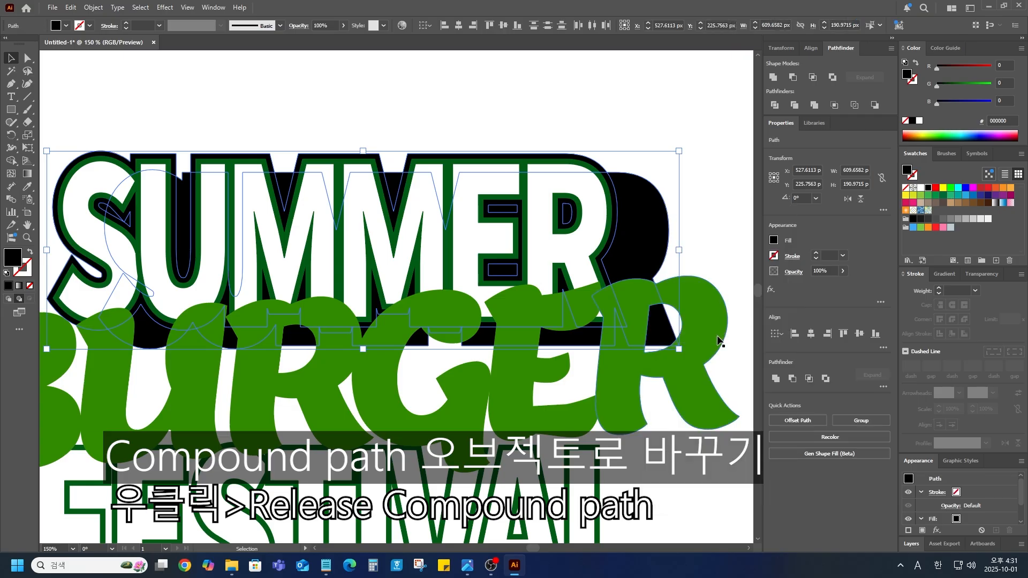
Step: Select the front and rear black SUMMER shapes one at a time to check whether they are separate paths
{"action": "left_click", "coordinate": [705, 229]}
{"action": "left_click", "coordinate": [663, 229]}
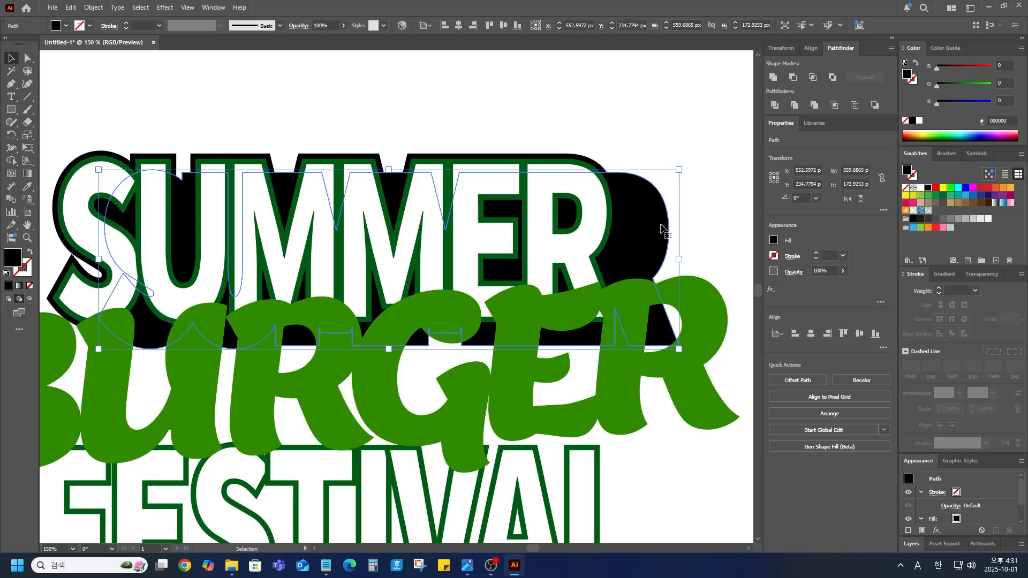
{"action": "left_click", "coordinate": [604, 157]}
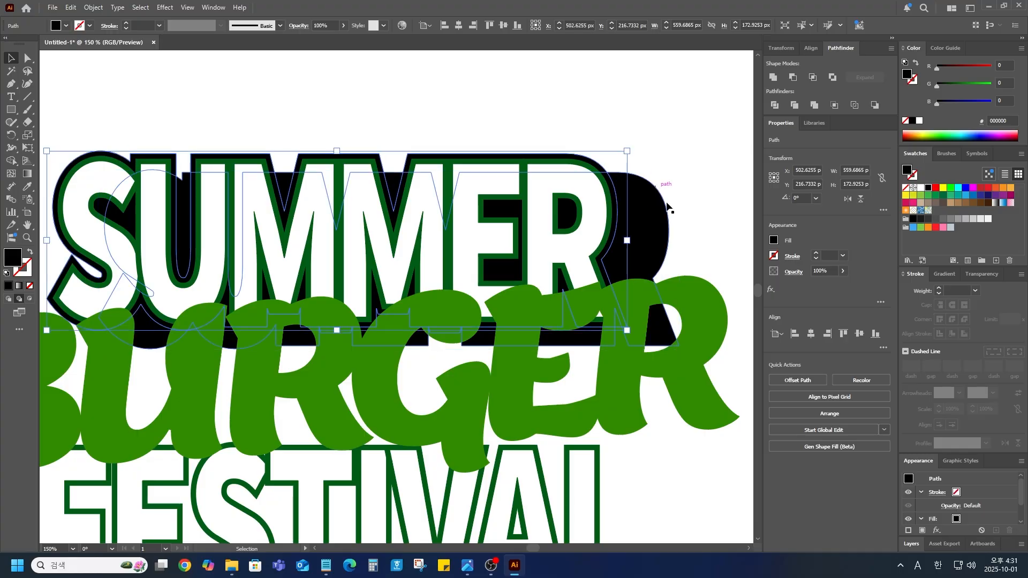
{"action": "left_click", "coordinate": [704, 214]}
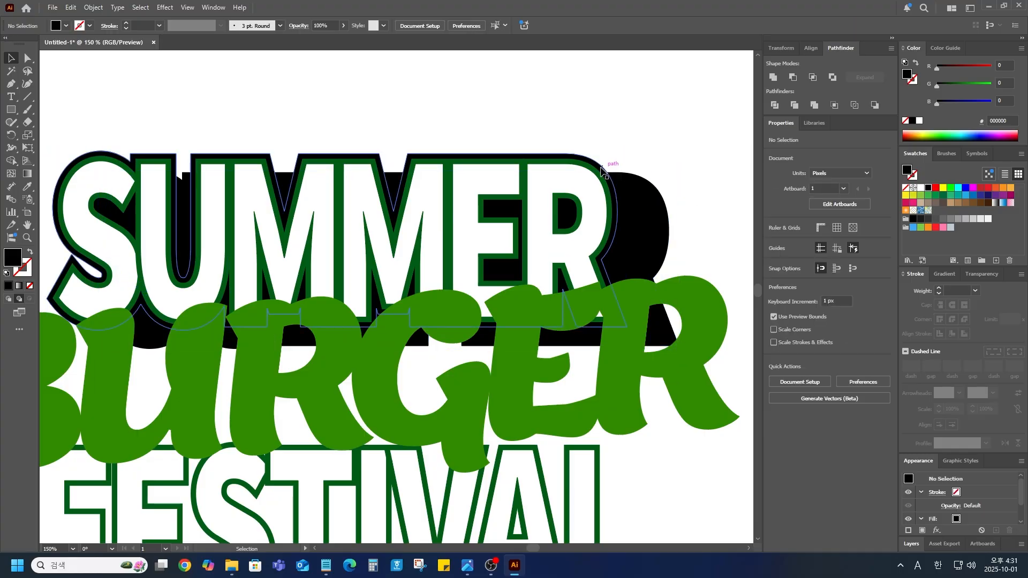
{"action": "left_click", "coordinate": [603, 172]}
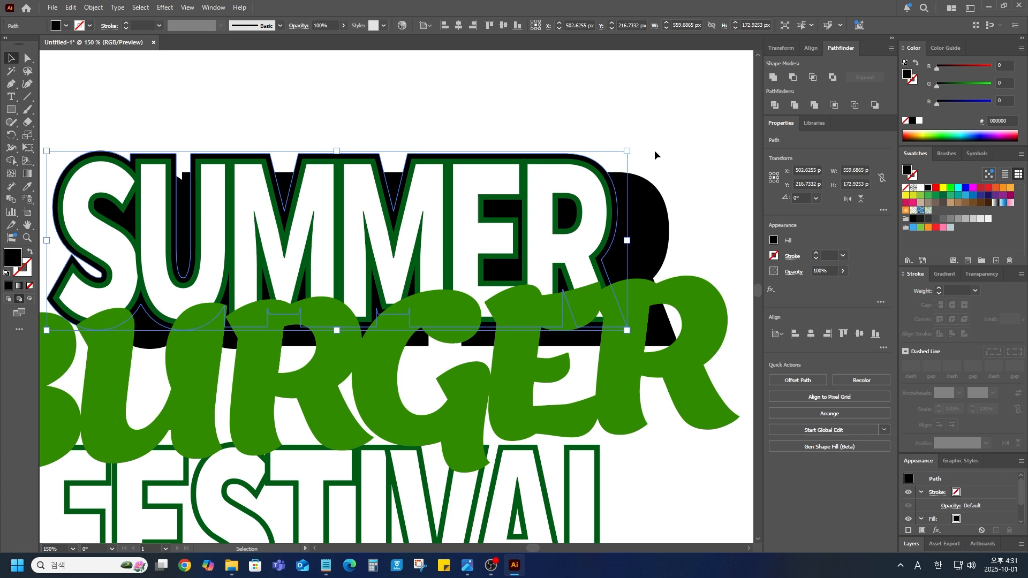
{"action": "left_click", "coordinate": [654, 155]}
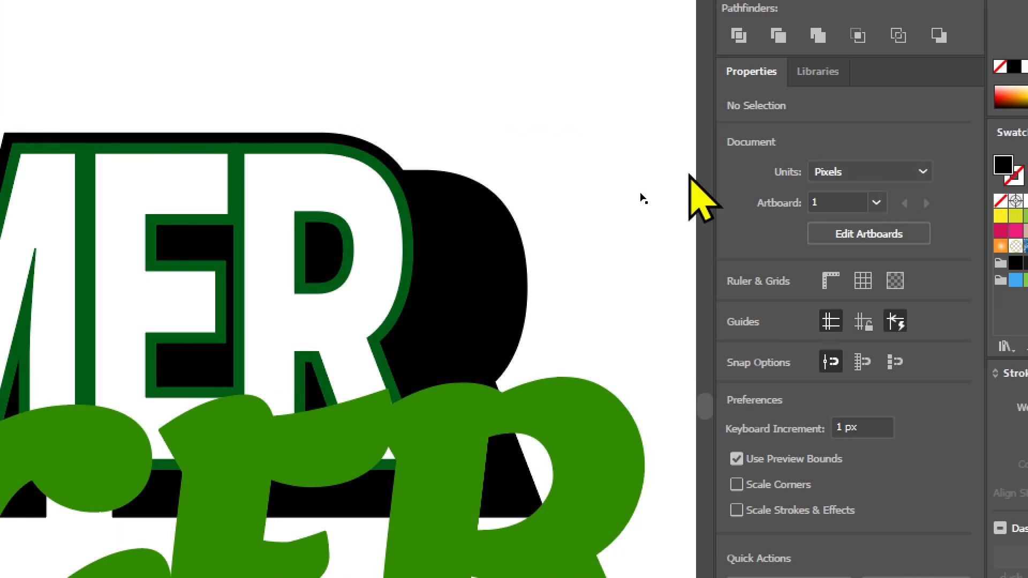
{"action": "left_click", "coordinate": [505, 277]}
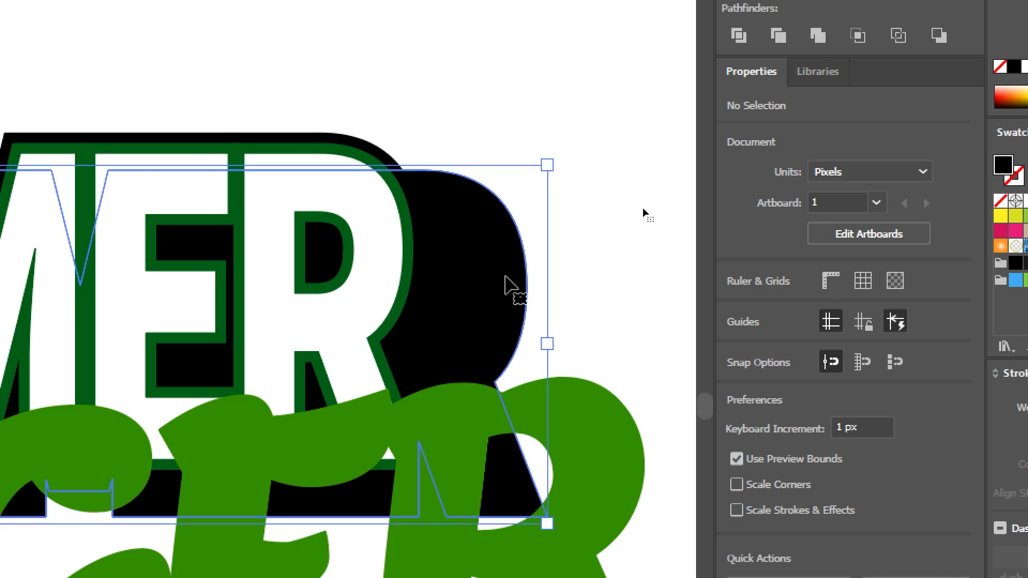
{"action": "left_click", "coordinate": [368, 147]}
Step: Try a yellow fill on the rear SUMMER shape, return it to black and deselect it
{"action": "left_click", "coordinate": [502, 255]}
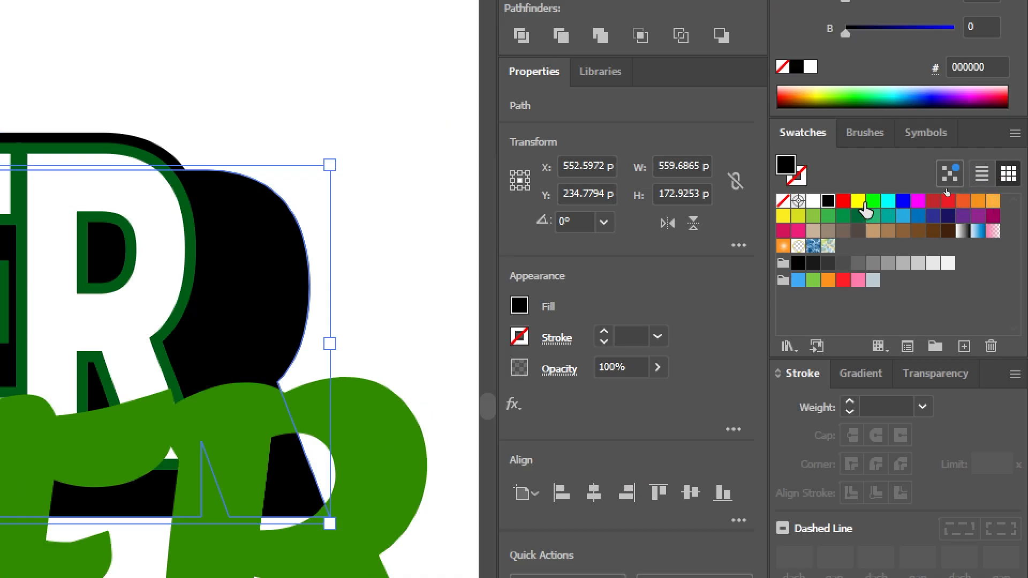
{"action": "left_click", "coordinate": [858, 202]}
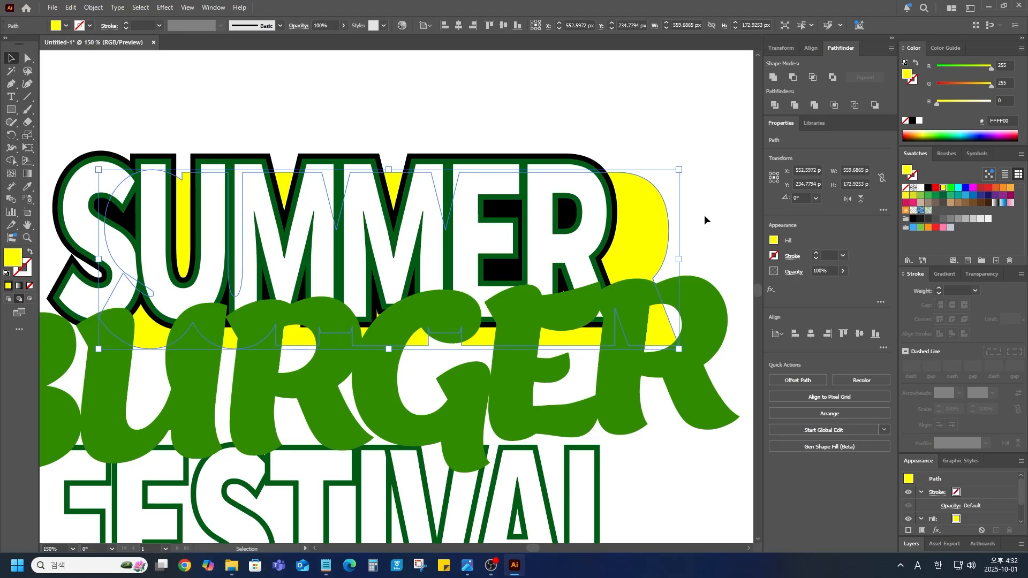
{"action": "left_click", "coordinate": [929, 188]}
{"action": "left_click", "coordinate": [711, 139]}
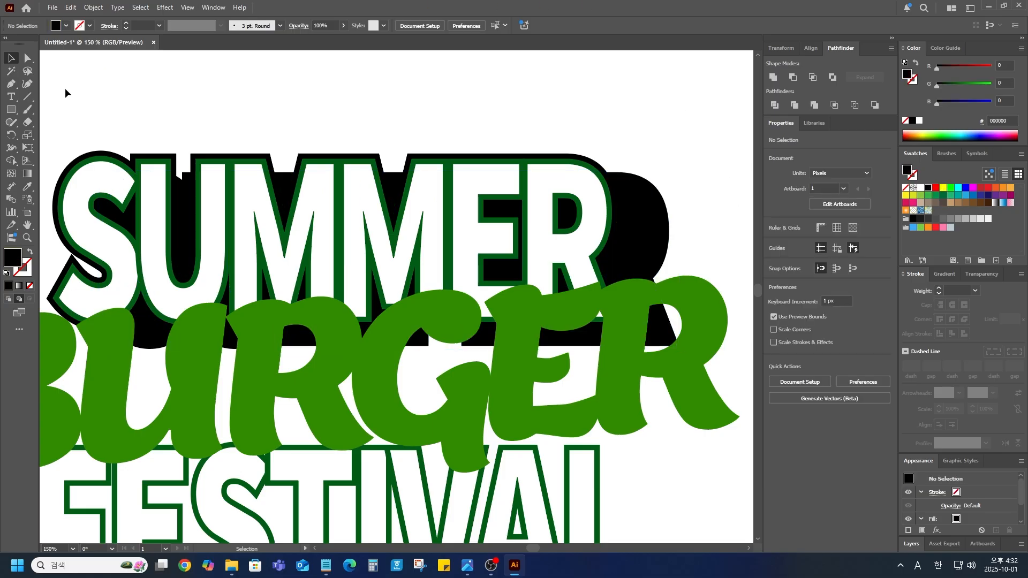
Step: Blend the front and rear black SUMMER shapes with spacing set to 50 Specified Steps, and deselect the blend
{"action": "left_click", "coordinate": [11, 199]}
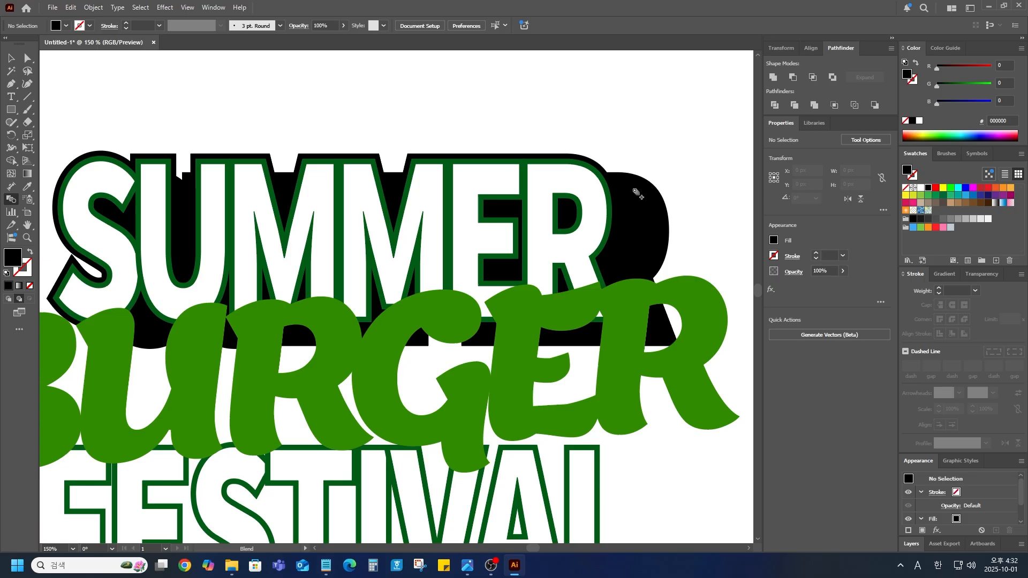
{"action": "left_click", "coordinate": [638, 195]}
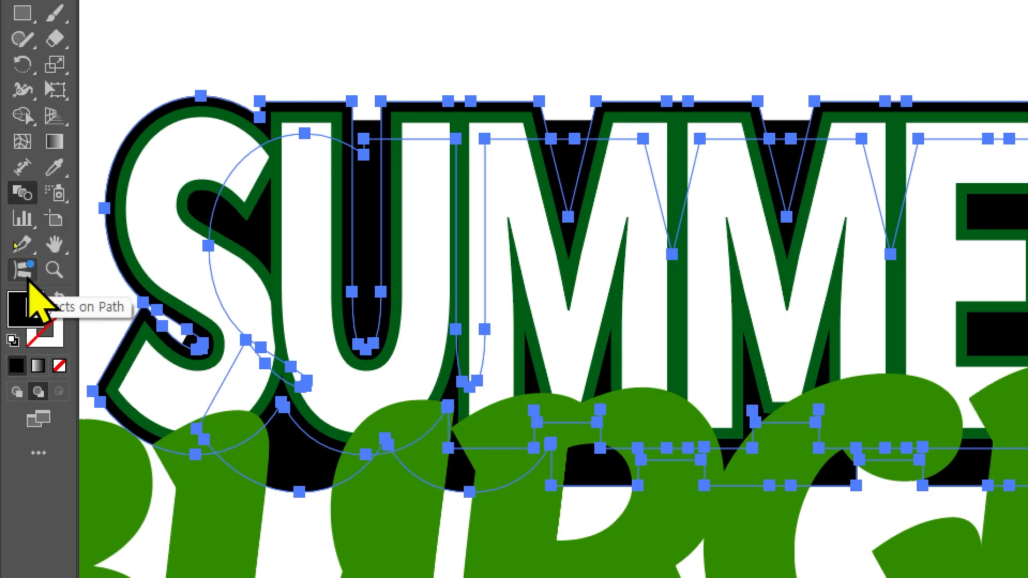
{"action": "double_click", "coordinate": [22, 198]}
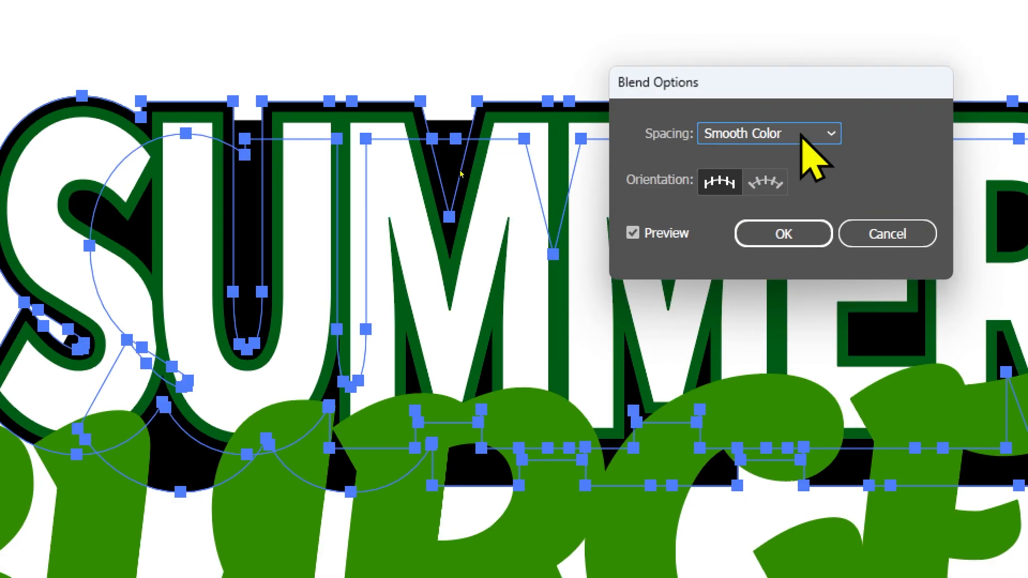
{"action": "left_click", "coordinate": [803, 135]}
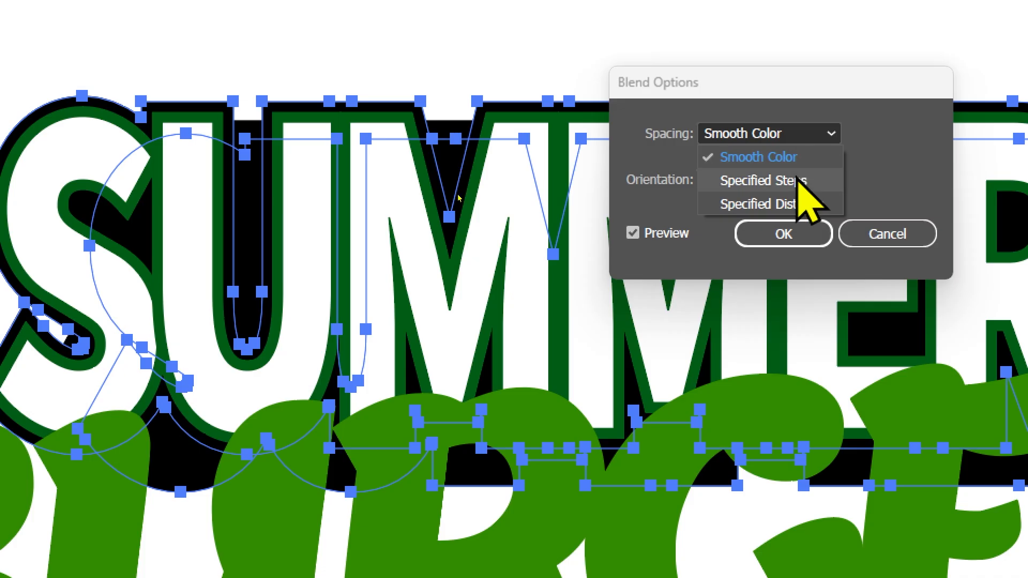
{"action": "left_click", "coordinate": [799, 181]}
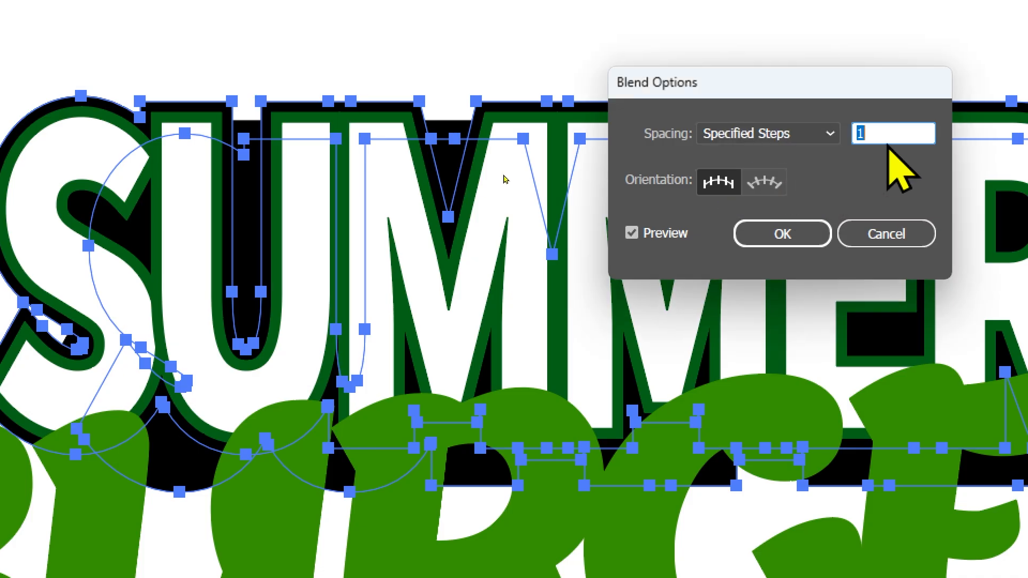
{"action": "type", "text": "50"}
{"action": "key", "text": "Return"}
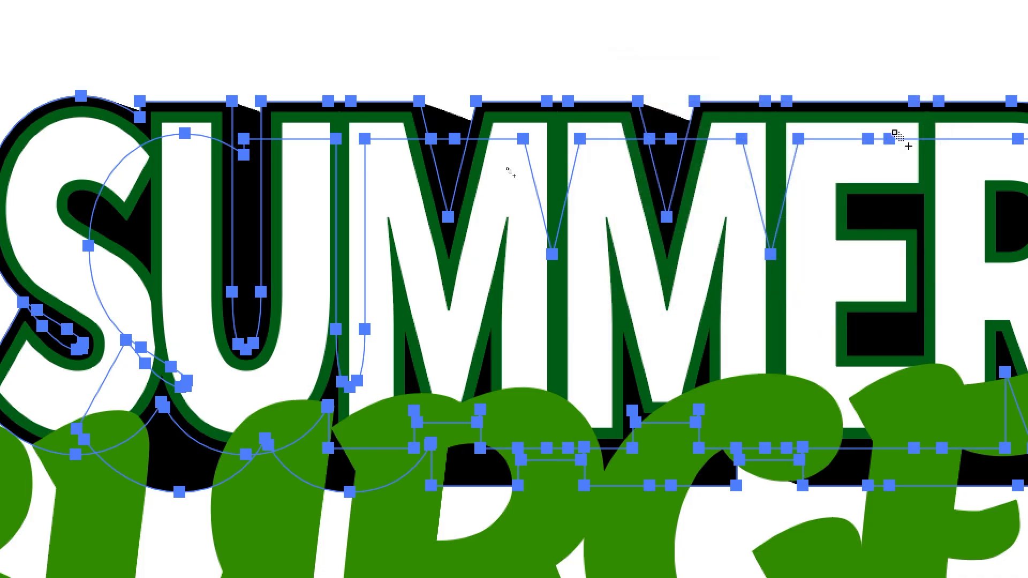
{"action": "scroll", "coordinate": [695, 85], "scroll_direction": "up", "scroll_amount": 1}
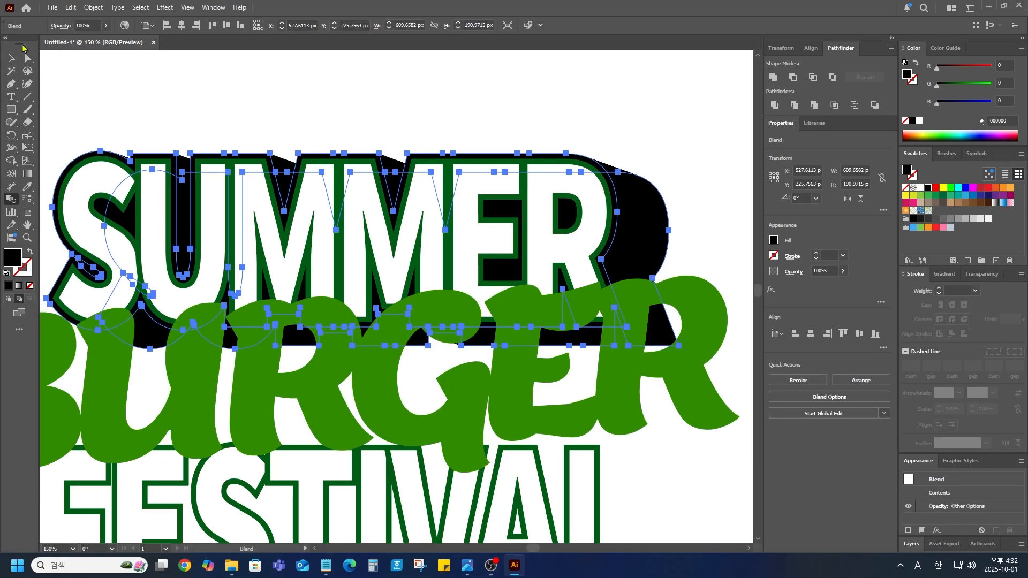
{"action": "left_click", "coordinate": [11, 57]}
{"action": "left_click", "coordinate": [533, 114]}
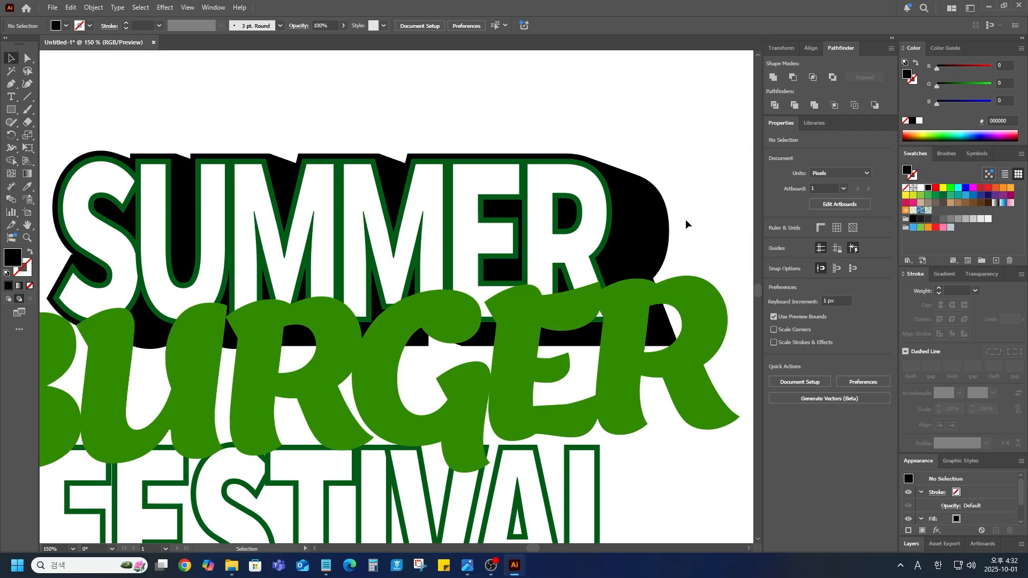
Step: Isolate the black SUMMER blend and move its rear shape up and right to about X 627 px, Y 103 px
{"action": "left_click", "coordinate": [664, 229]}
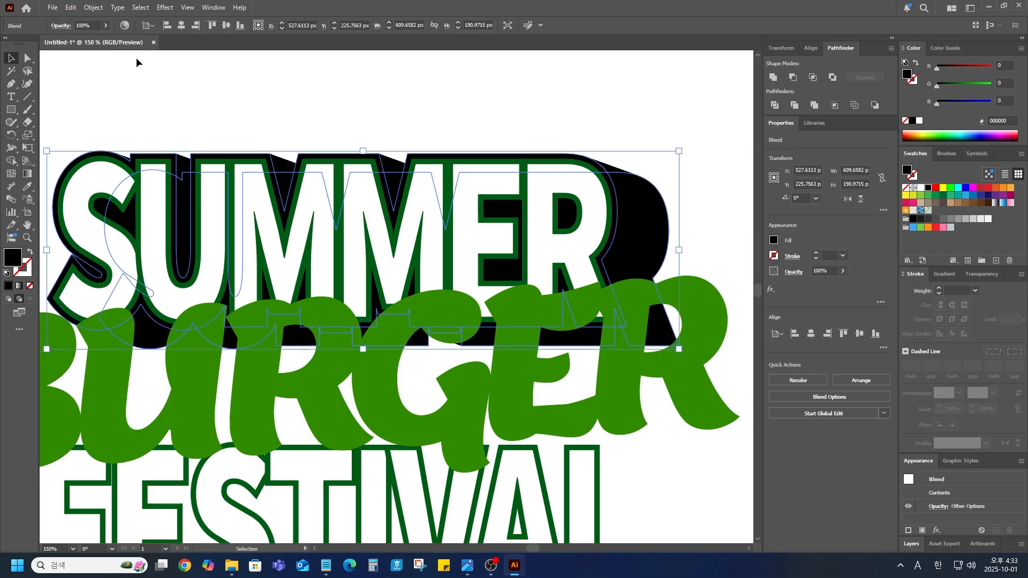
{"action": "double_click", "coordinate": [660, 236]}
{"action": "left_click", "coordinate": [655, 239]}
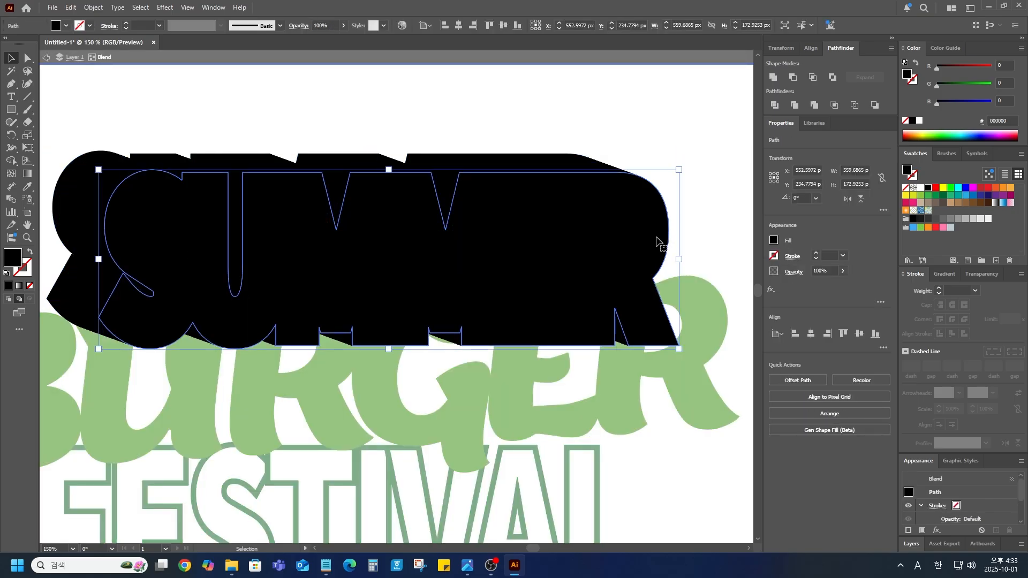
{"action": "left_click_drag", "start_coordinate": [657, 241], "coordinate": [714, 110]}
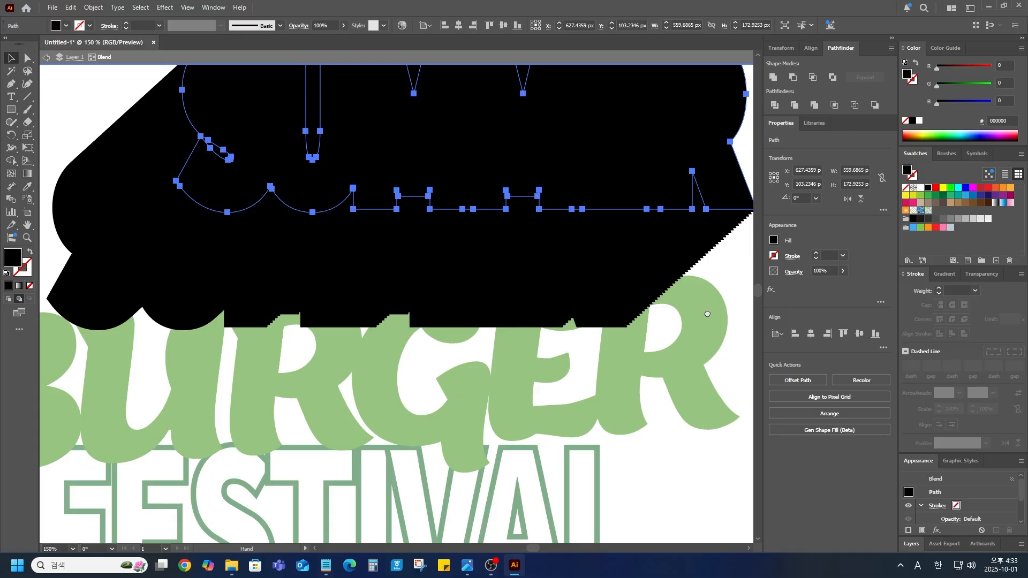
{"action": "left_click_drag", "start_coordinate": [693, 310], "coordinate": [605, 337]}
Step: Move the blend's rear shape down and right to about X 758 px, Y 271 px, and exit isolation mode
{"action": "left_click_drag", "start_coordinate": [518, 140], "coordinate": [653, 313]}
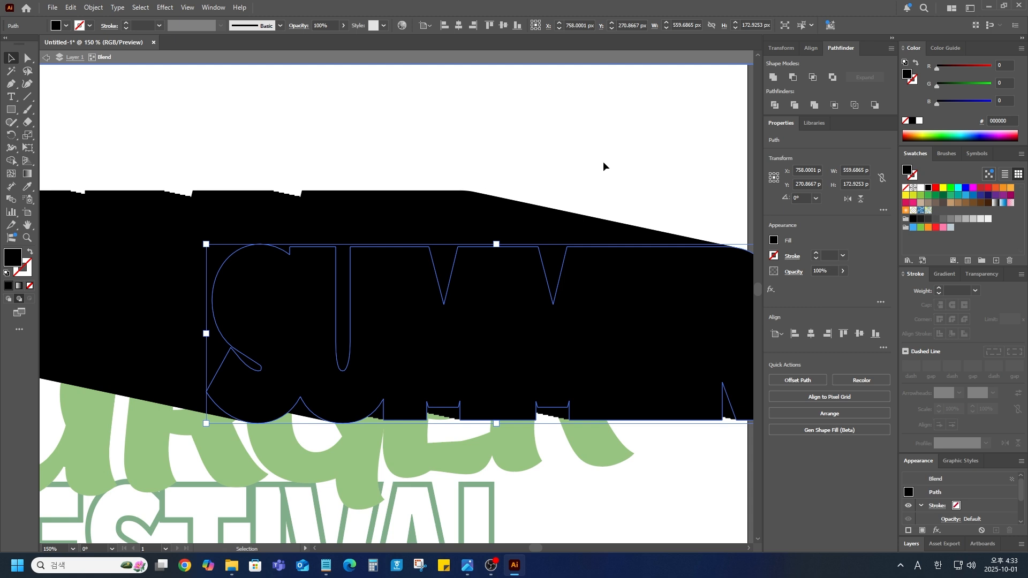
{"action": "key", "text": "Escape"}
{"action": "key", "text": "ctrl+minus"}
{"action": "key", "text": "ctrl+minus"}
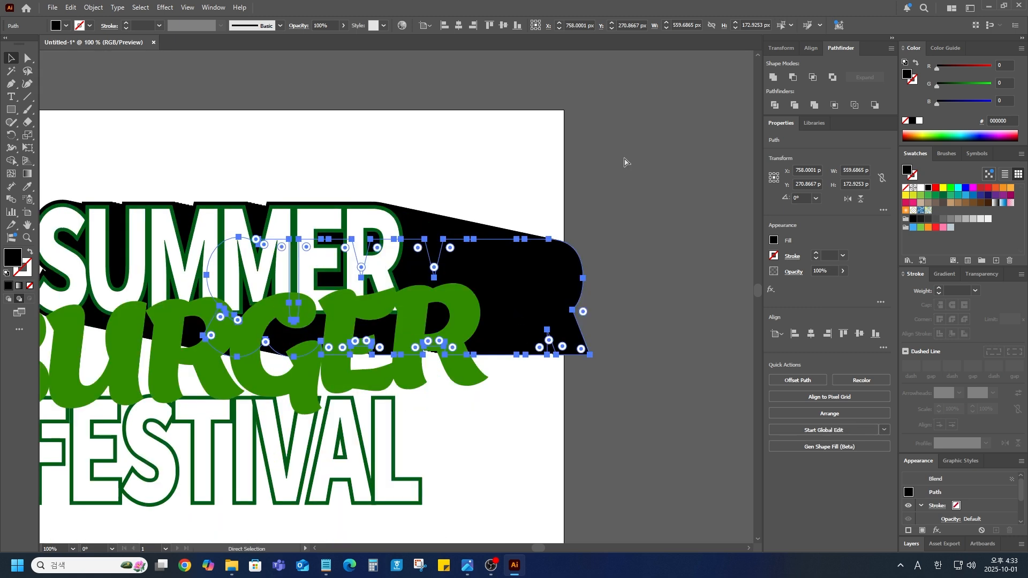
{"action": "left_click", "coordinate": [668, 303]}
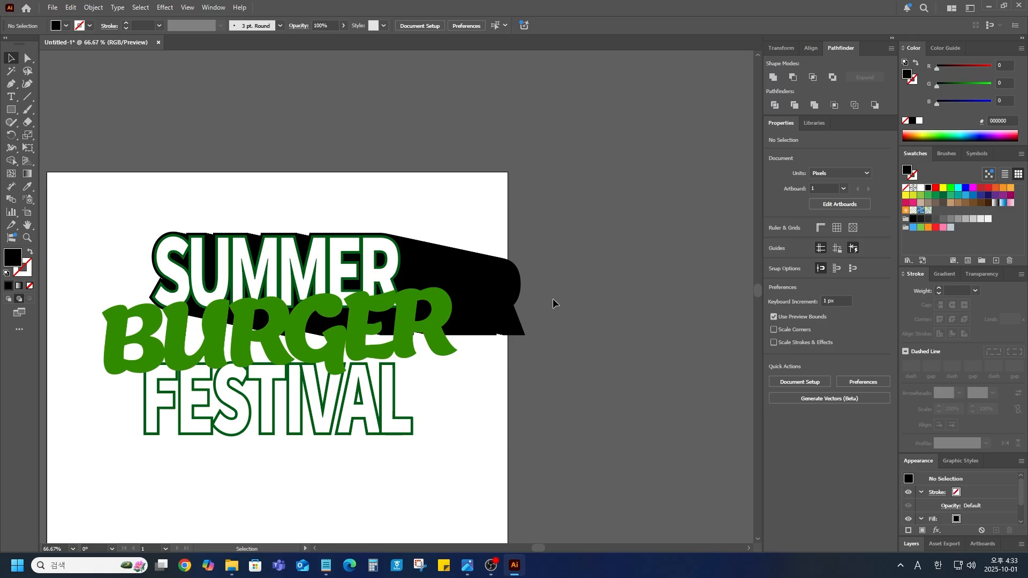
Step: Isolate the SUMMER blend again and return its rear shape to about X 553 px, Y 235 px
{"action": "double_click", "coordinate": [498, 303]}
{"action": "left_click_drag", "start_coordinate": [498, 303], "coordinate": [387, 269]}
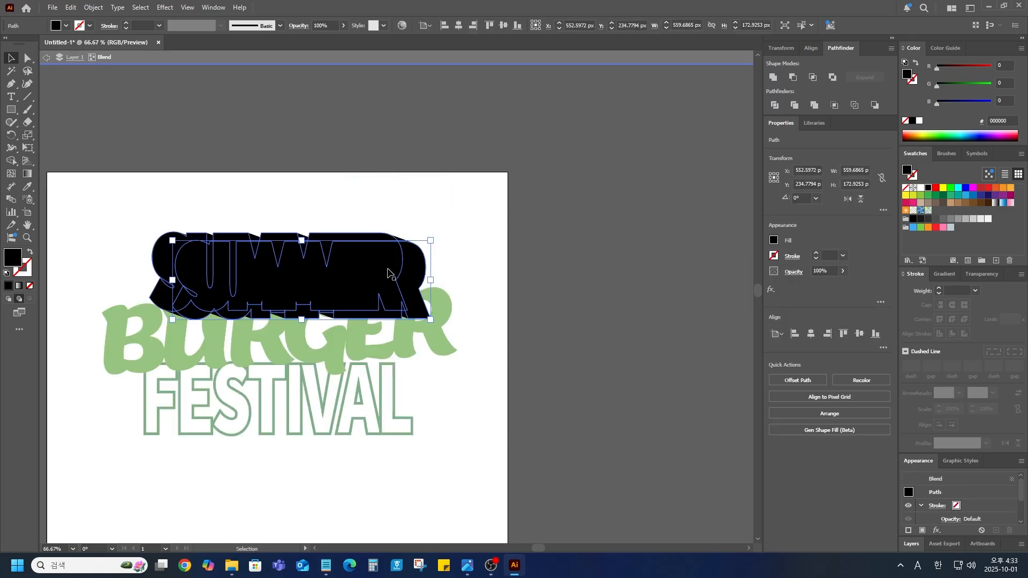
{"action": "key", "text": "ctrl+equal"}
{"action": "key", "text": "ctrl+equal"}
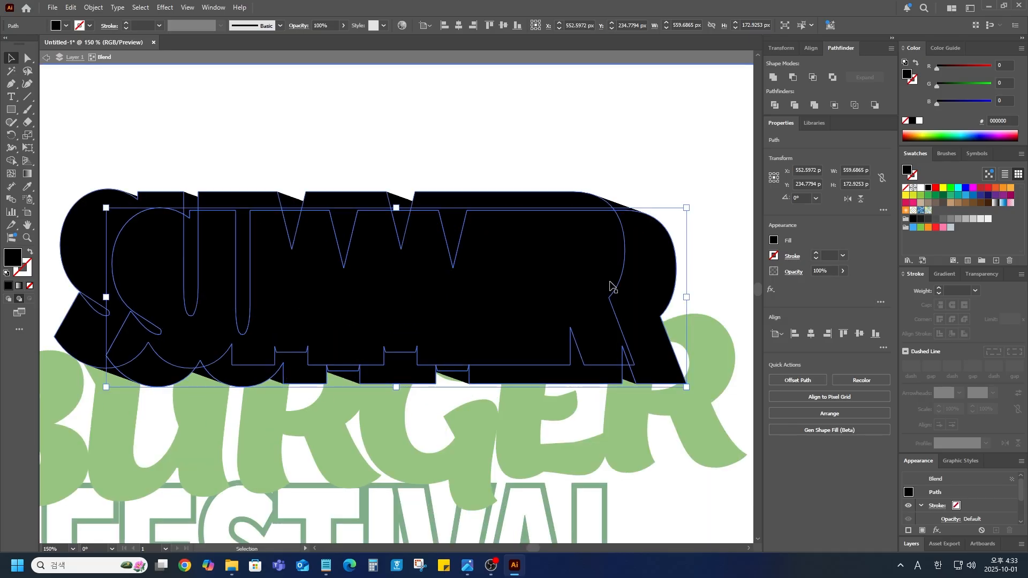
Step: Move the SUMMER blend's rear shape slightly up and left to about X 550 px, Y 227 px, and exit isolation mode
{"action": "left_click_drag", "start_coordinate": [640, 285], "coordinate": [637, 281]}
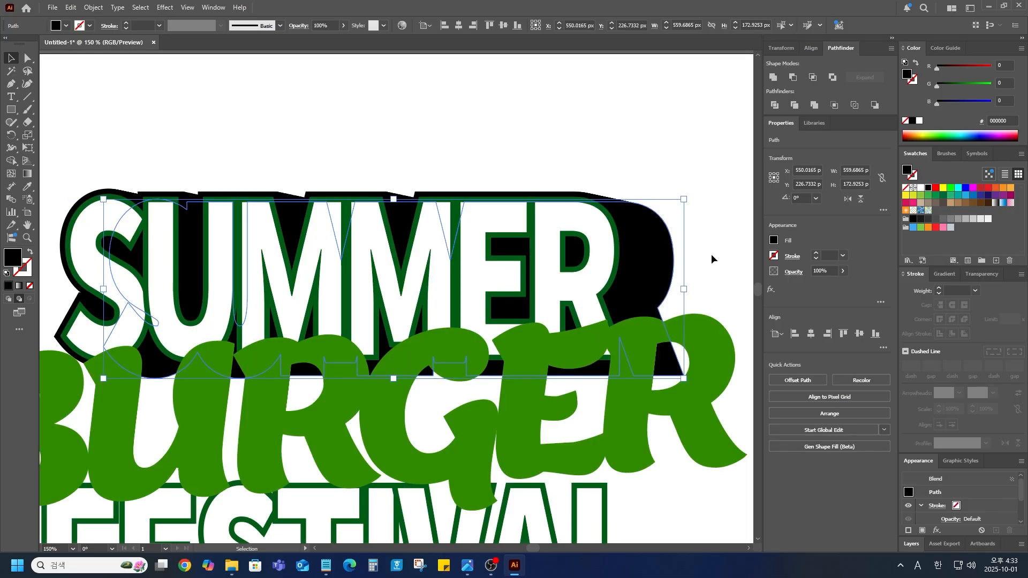
{"action": "left_click", "coordinate": [711, 254]}
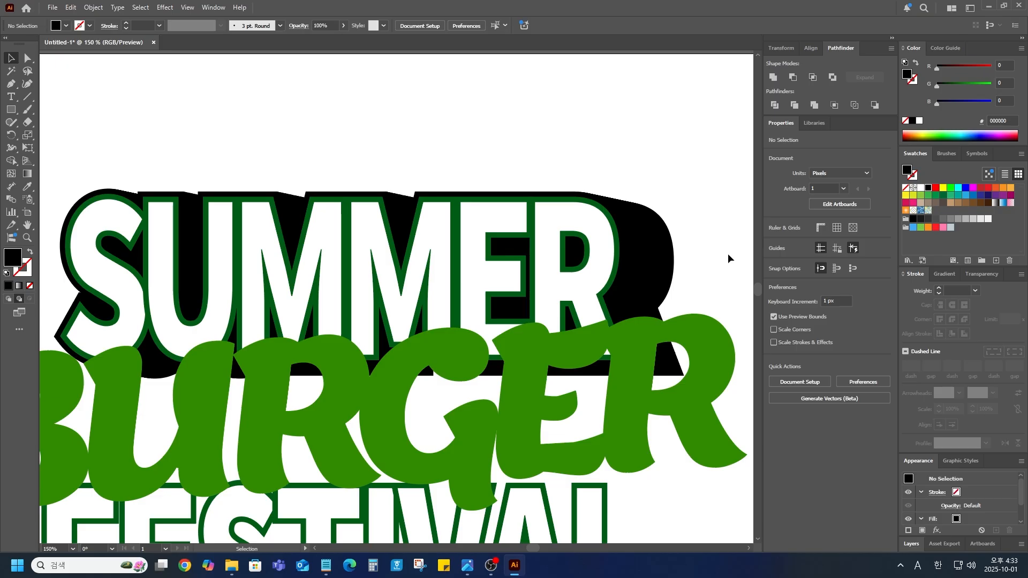
Step: Select the FESTIVAL lettering and offset its paths by 10 px with Miter joins and a miter limit of 4
{"action": "key", "text": "ctrl+minus"}
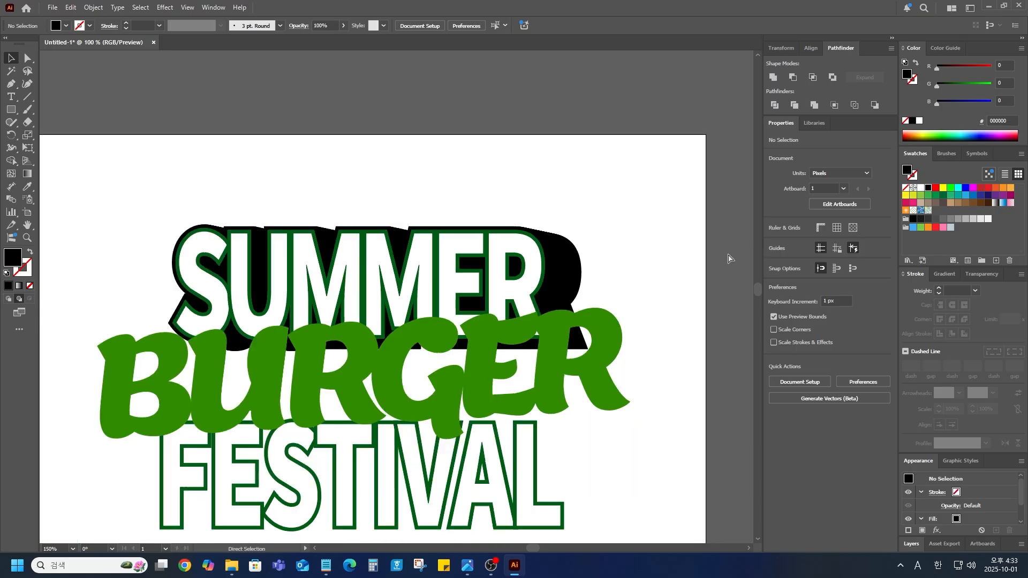
{"action": "left_click_drag", "start_coordinate": [665, 308], "coordinate": [647, 176]}
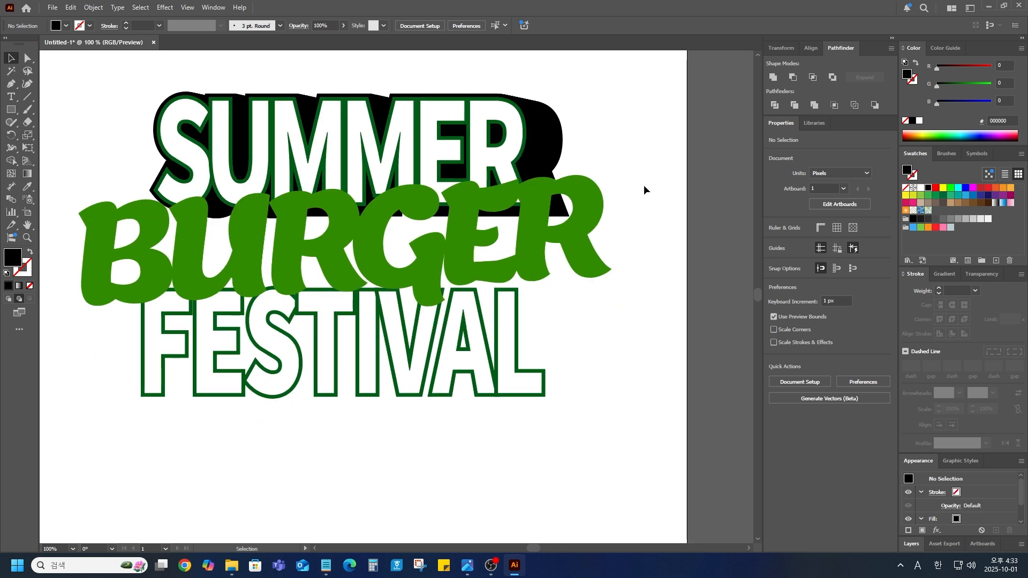
{"action": "left_click", "coordinate": [480, 395]}
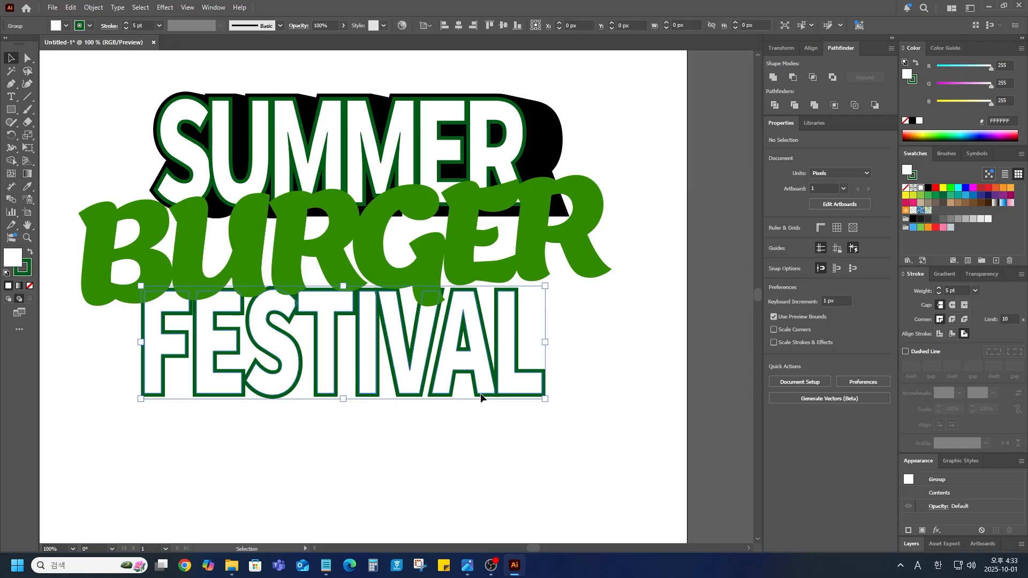
{"action": "left_click_drag", "start_coordinate": [586, 440], "coordinate": [112, 364]}
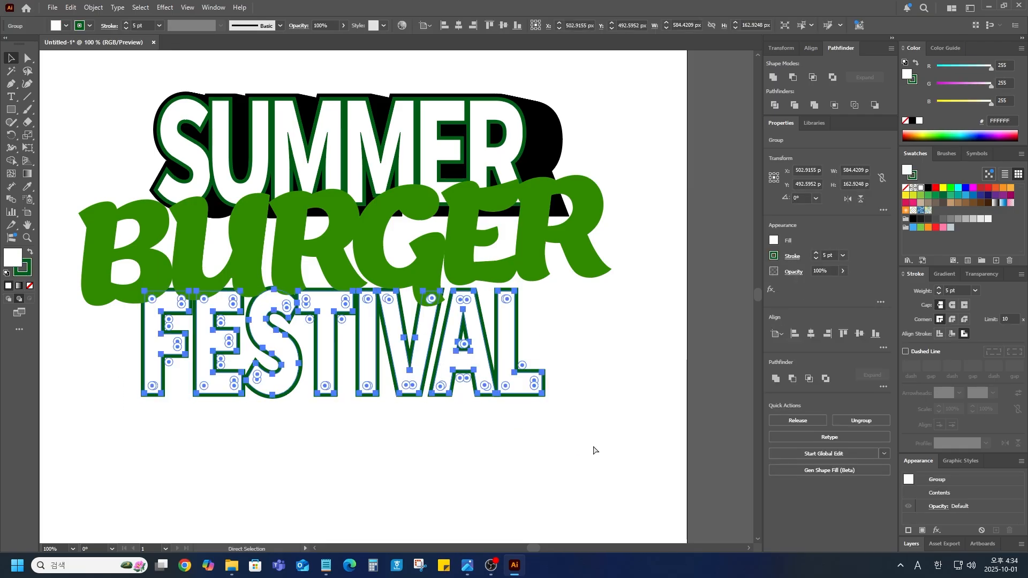
{"action": "key", "text": "ctrl+shift+a"}
{"action": "left_click_drag", "start_coordinate": [610, 431], "coordinate": [105, 356]}
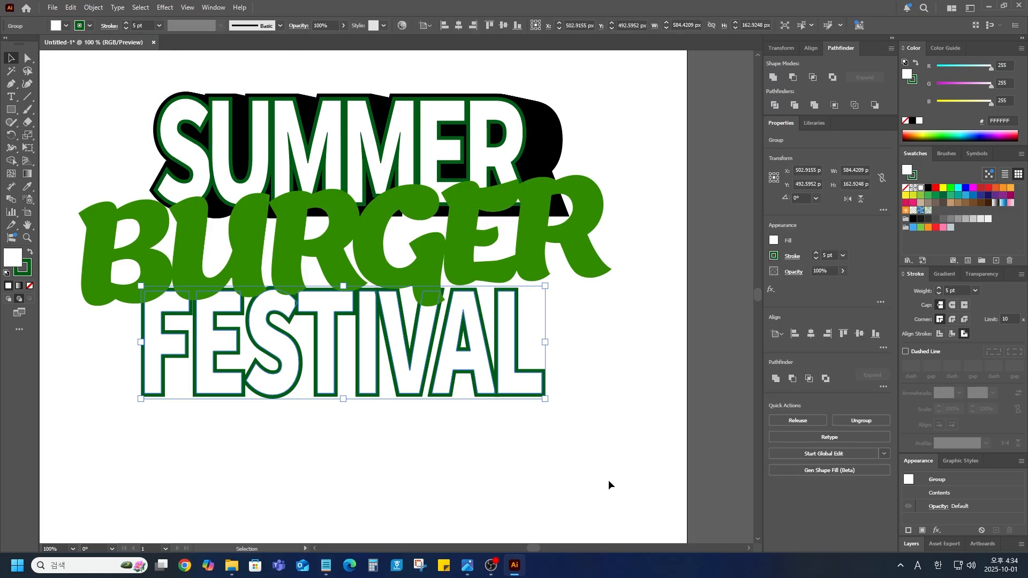
{"action": "left_click_drag", "start_coordinate": [583, 430], "coordinate": [86, 356]}
{"action": "left_click", "coordinate": [94, 7]}
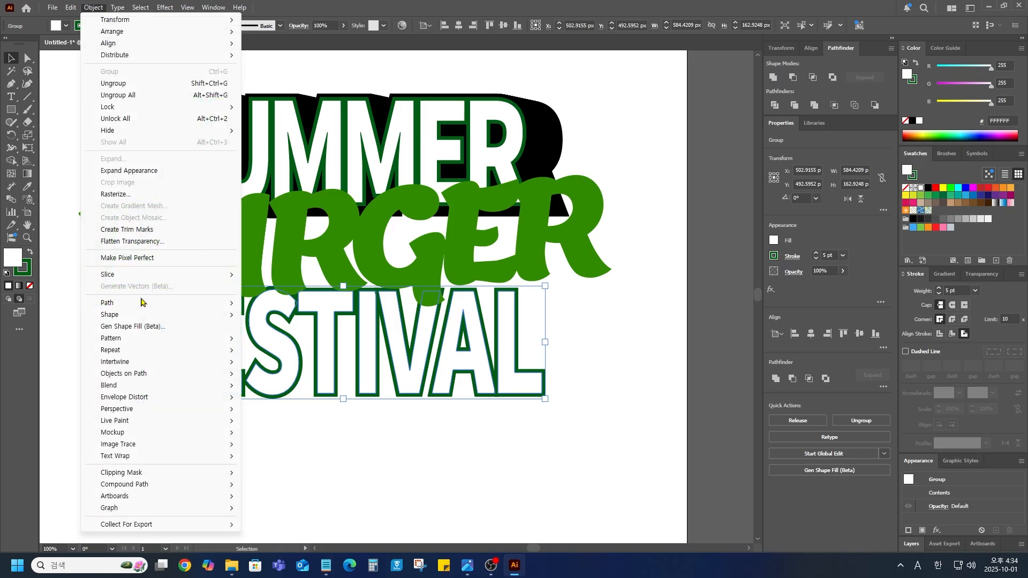
{"action": "mouse_move", "coordinate": [142, 303]}
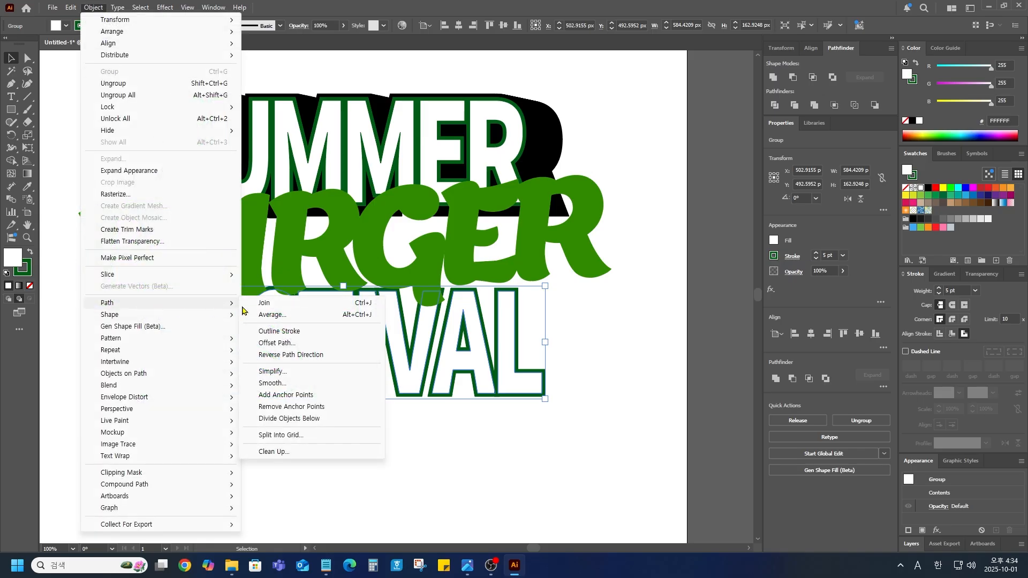
{"action": "left_click", "coordinate": [277, 343]}
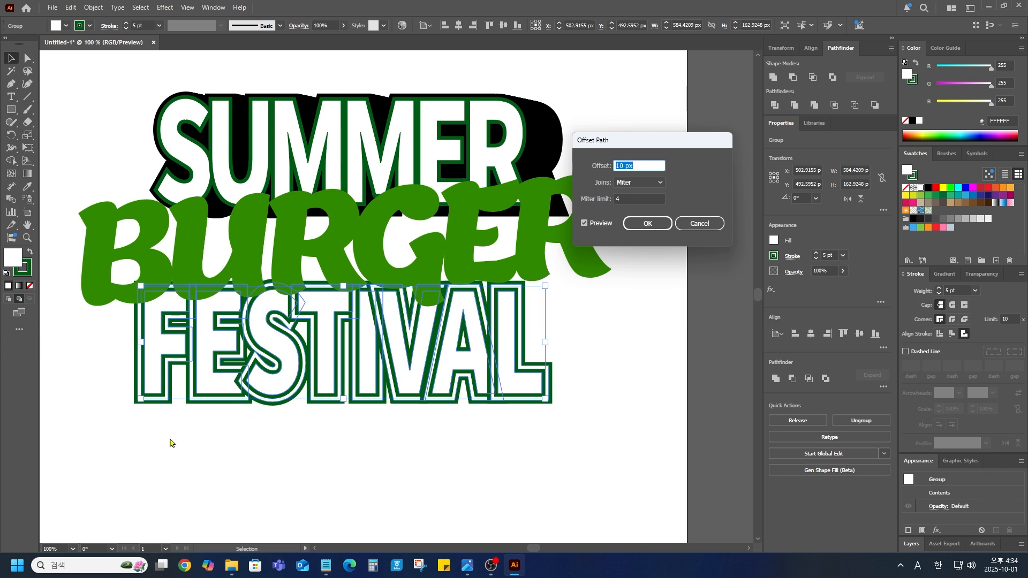
{"action": "left_click", "coordinate": [644, 227]}
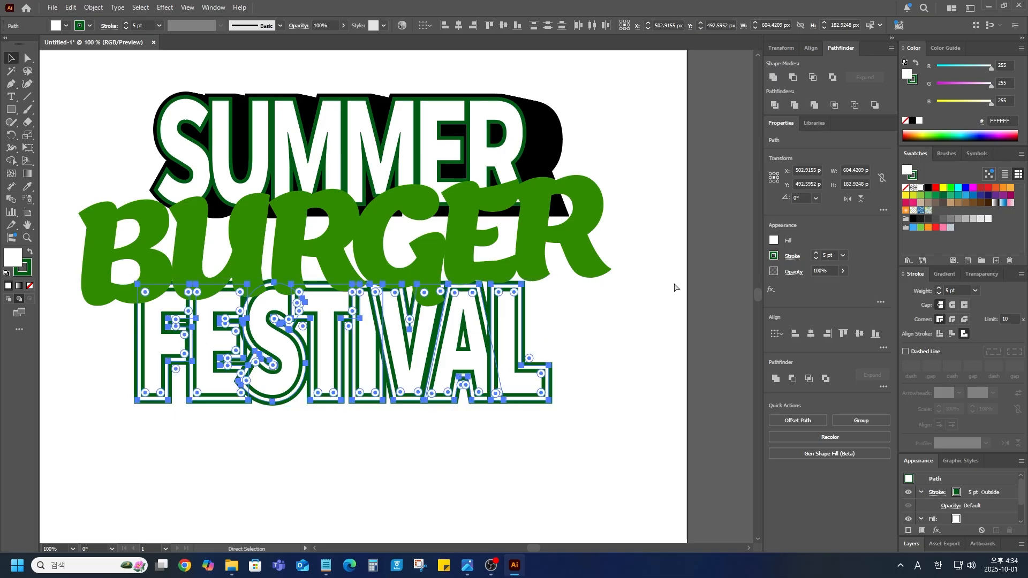
Step: Group the offset FESTIVAL outlines and unite them into a single shape
{"action": "key", "text": "ctrl+g"}
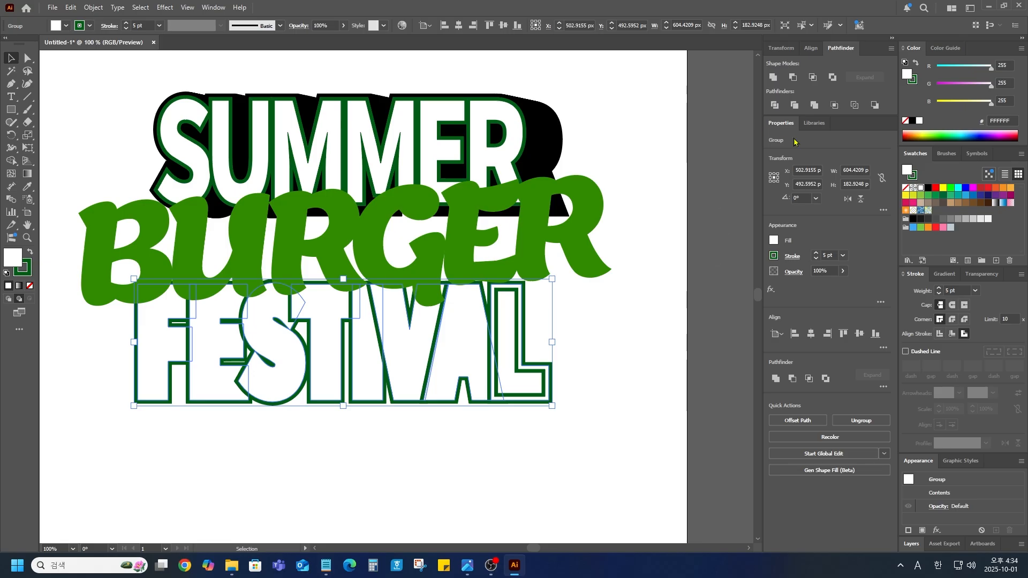
{"action": "left_click", "coordinate": [772, 78]}
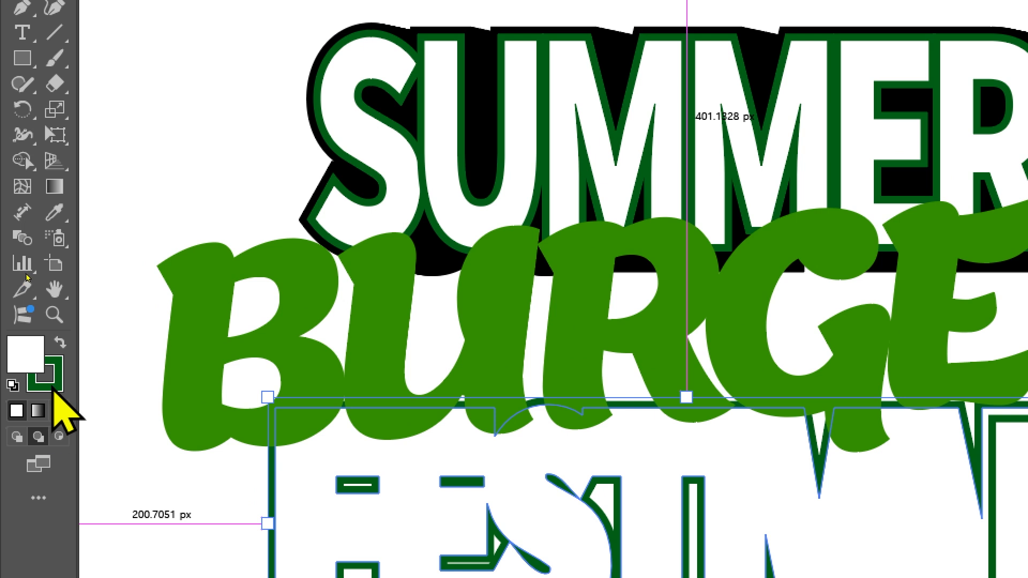
Step: Give the united FESTIVAL shape a black fill with no stroke, and send it to the back
{"action": "left_click", "coordinate": [53, 392]}
{"action": "left_click", "coordinate": [59, 410]}
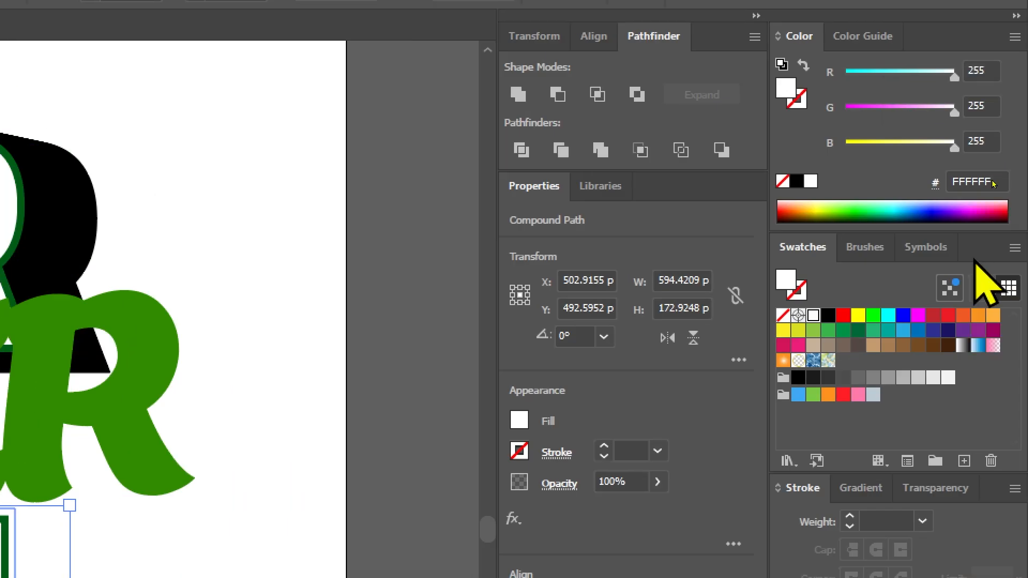
{"action": "left_click", "coordinate": [827, 316]}
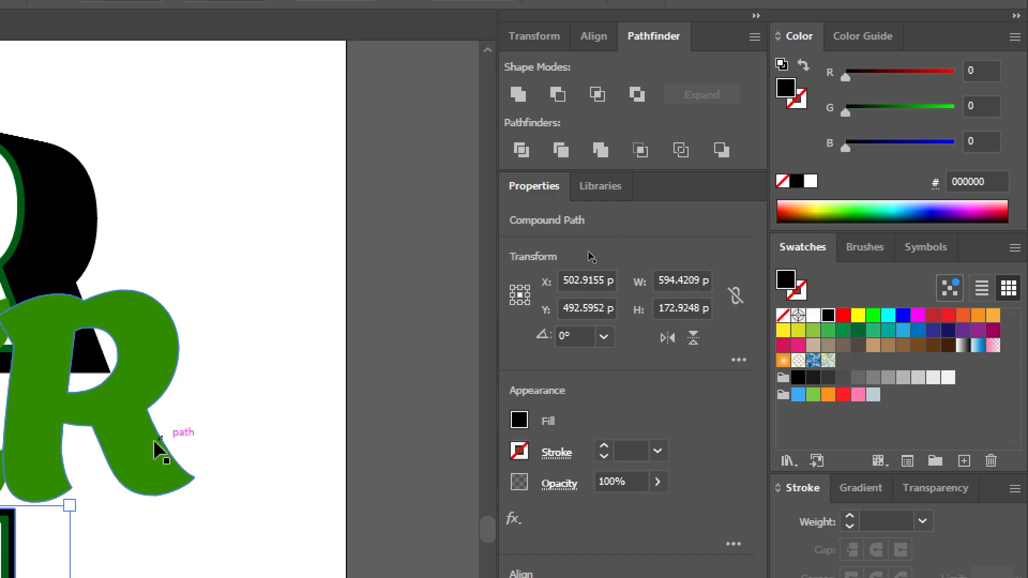
{"action": "key", "text": "ctrl"}
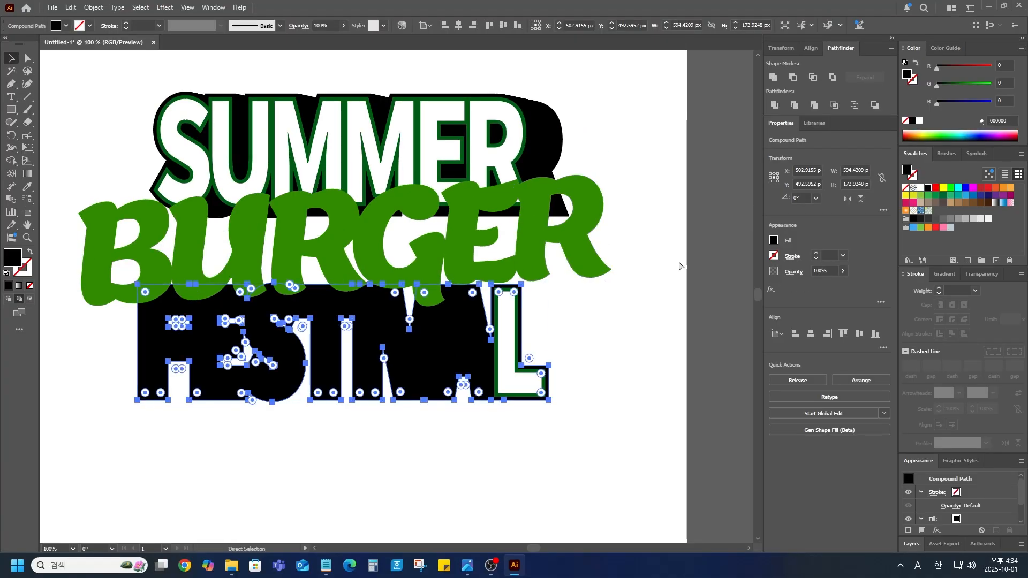
{"action": "key", "text": "ctrl+shift+bracketleft"}
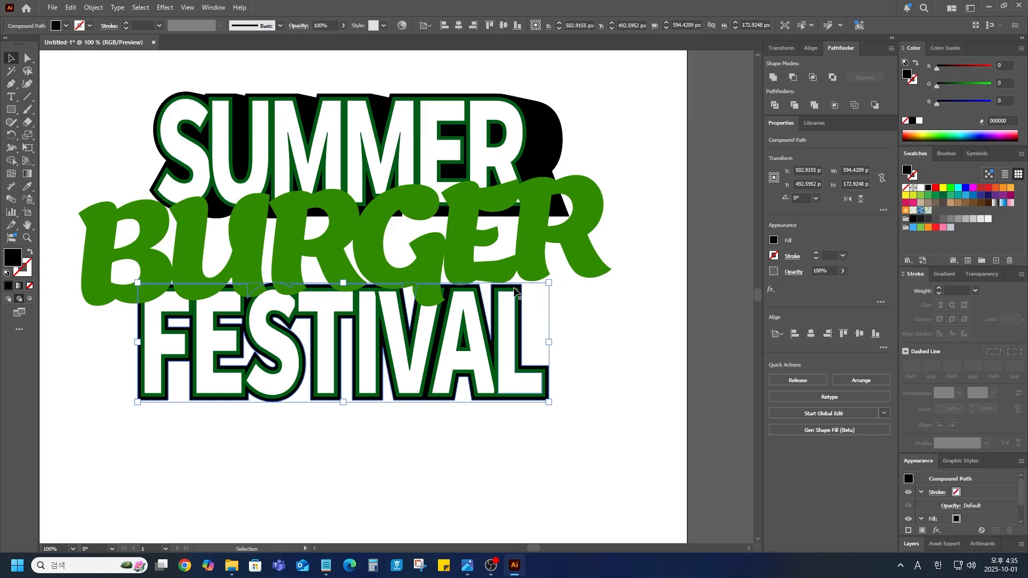
Step: Release the compound path of the black FESTIVAL backing shape and deselect everything
{"action": "key", "text": "ctrl+equal"}
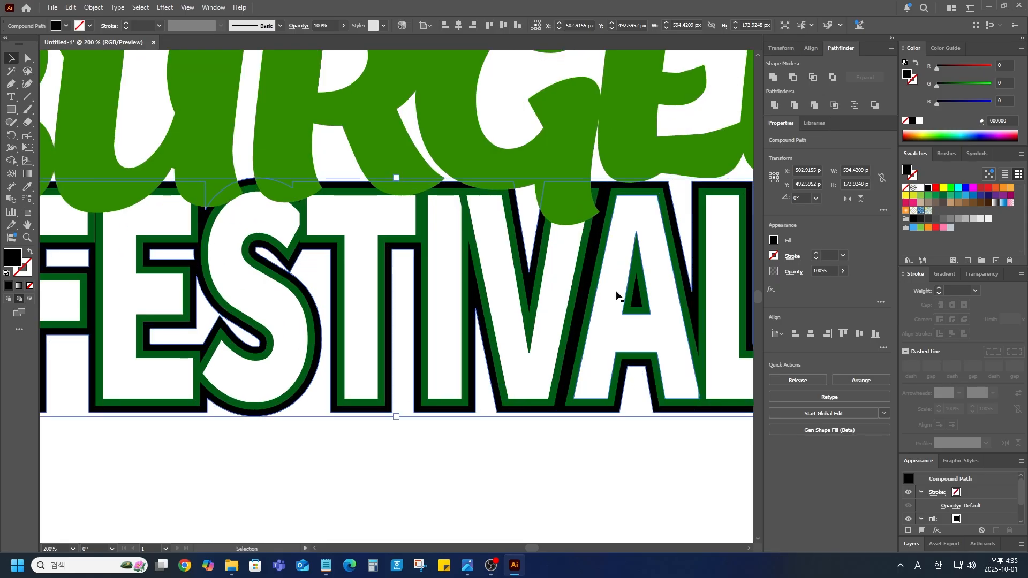
{"action": "left_click_drag", "start_coordinate": [688, 266], "coordinate": [495, 277]}
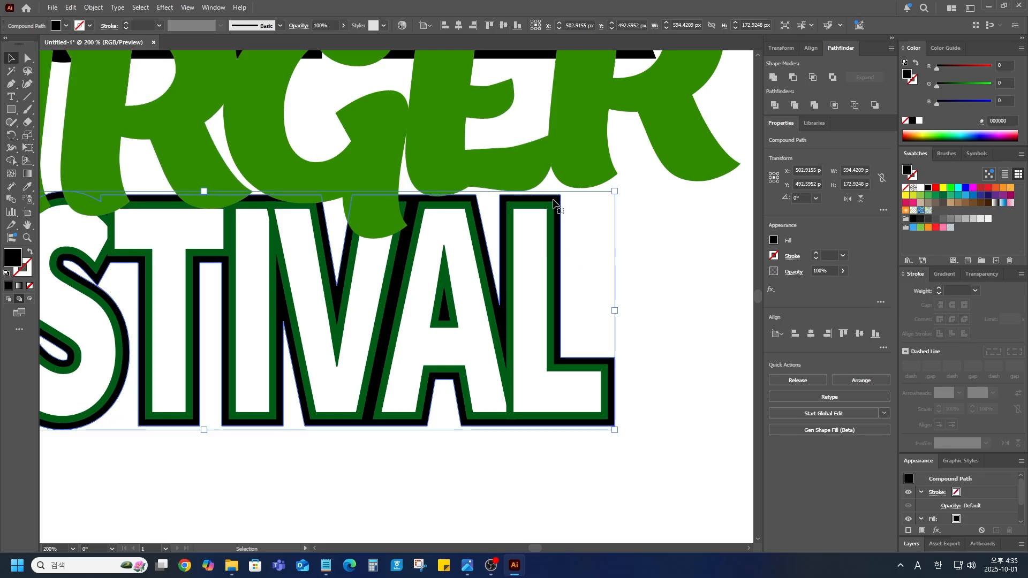
{"action": "right_click", "coordinate": [555, 204]}
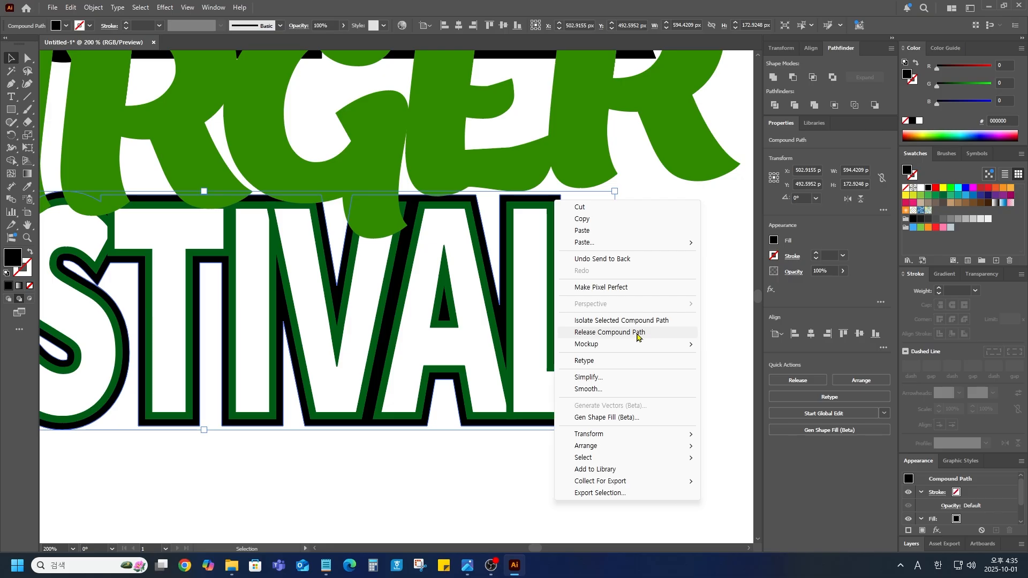
{"action": "left_click", "coordinate": [637, 333]}
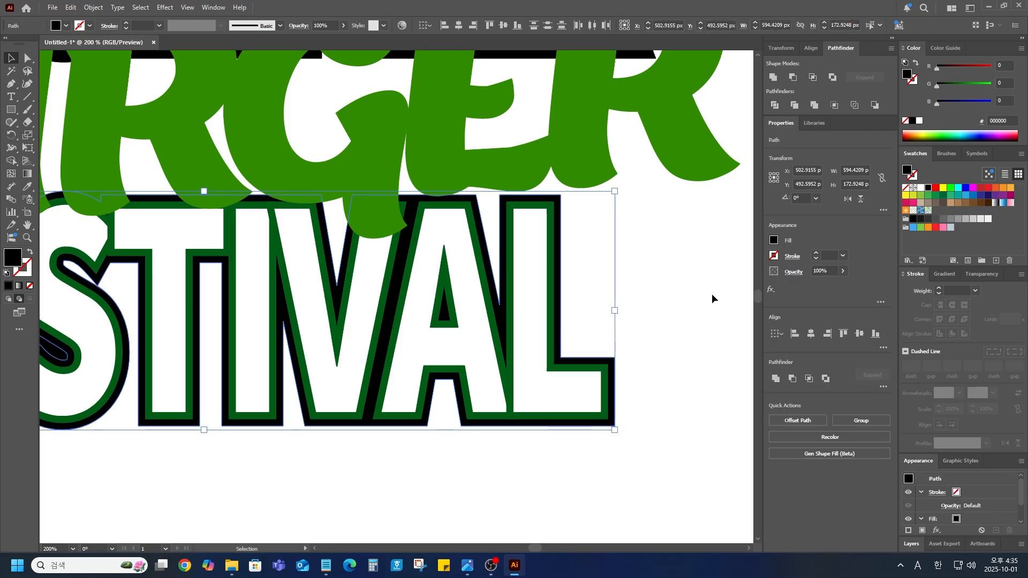
{"action": "left_click", "coordinate": [688, 278]}
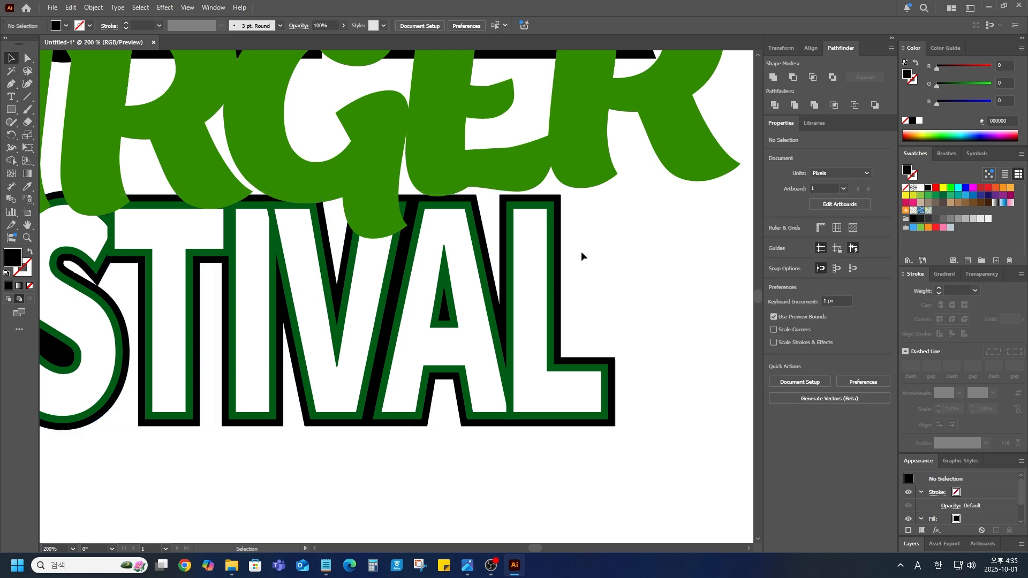
Step: Try moving the whole FESTIVAL group down to about X 512 px, Y 577 px, and undo the move
{"action": "left_click", "coordinate": [535, 329]}
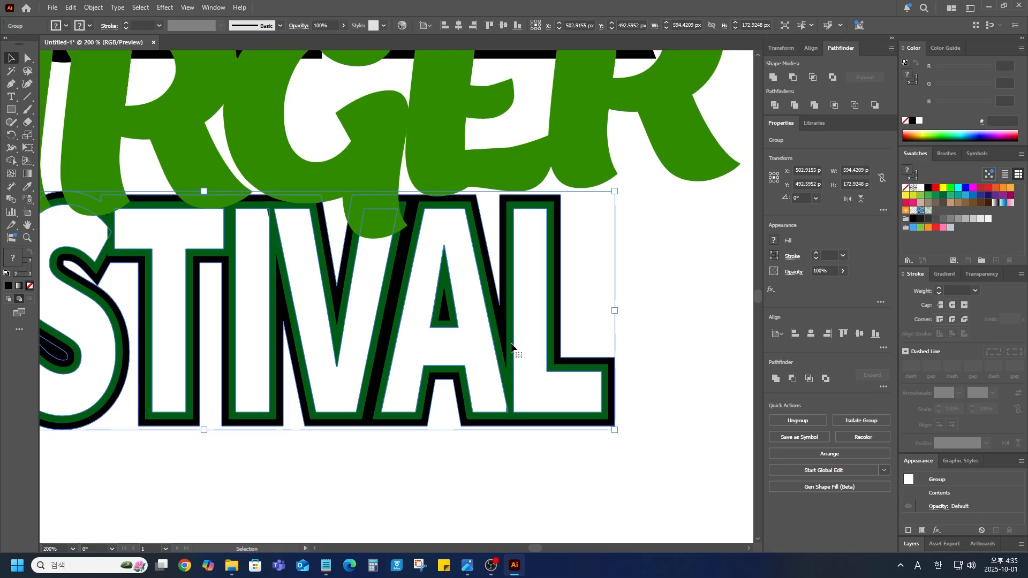
{"action": "left_click", "coordinate": [647, 418]}
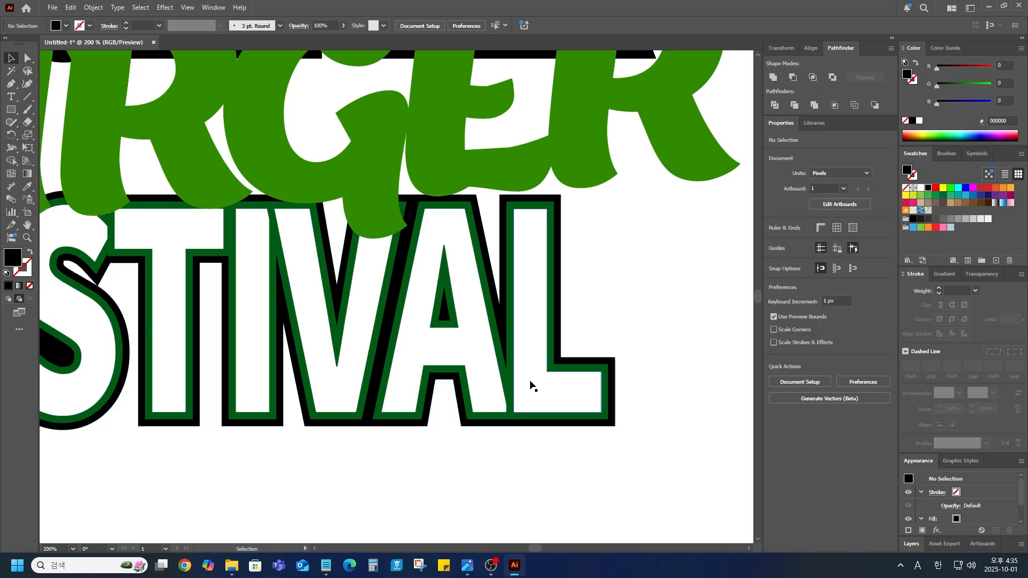
{"action": "left_click", "coordinate": [534, 380]}
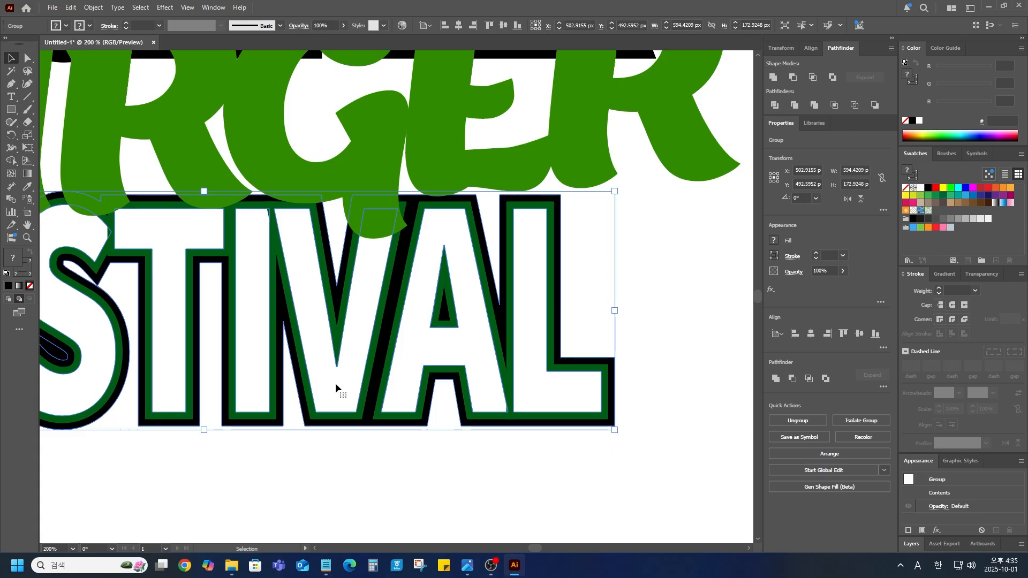
{"action": "left_click", "coordinate": [351, 453]}
{"action": "left_click", "coordinate": [351, 415]}
{"action": "left_click_drag", "start_coordinate": [338, 387], "coordinate": [351, 502]}
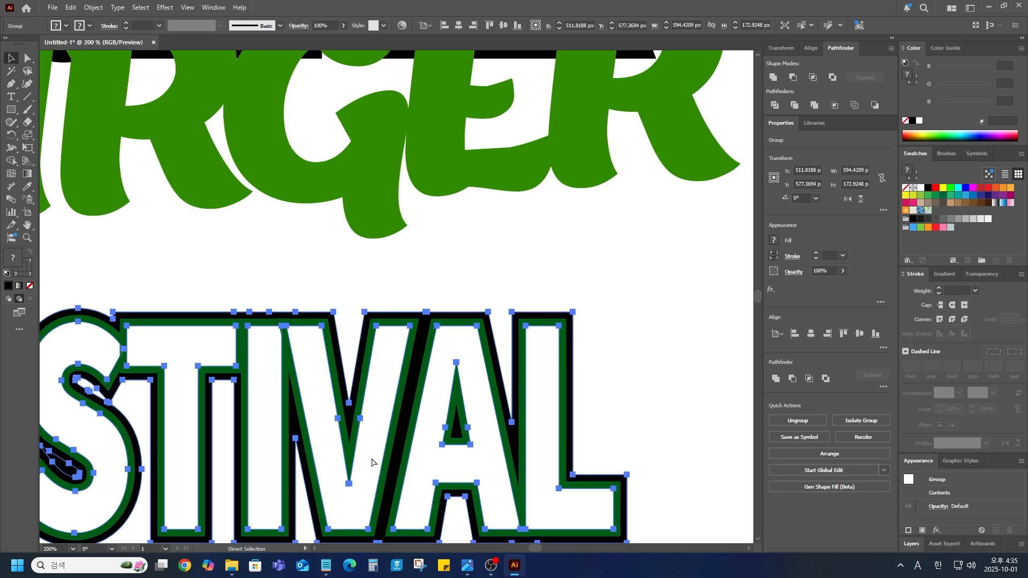
{"action": "key", "text": "ctrl+z"}
Step: Ungroup the FESTIVAL lettering from its black backing shapes and deselect everything
{"action": "right_click", "coordinate": [325, 390]}
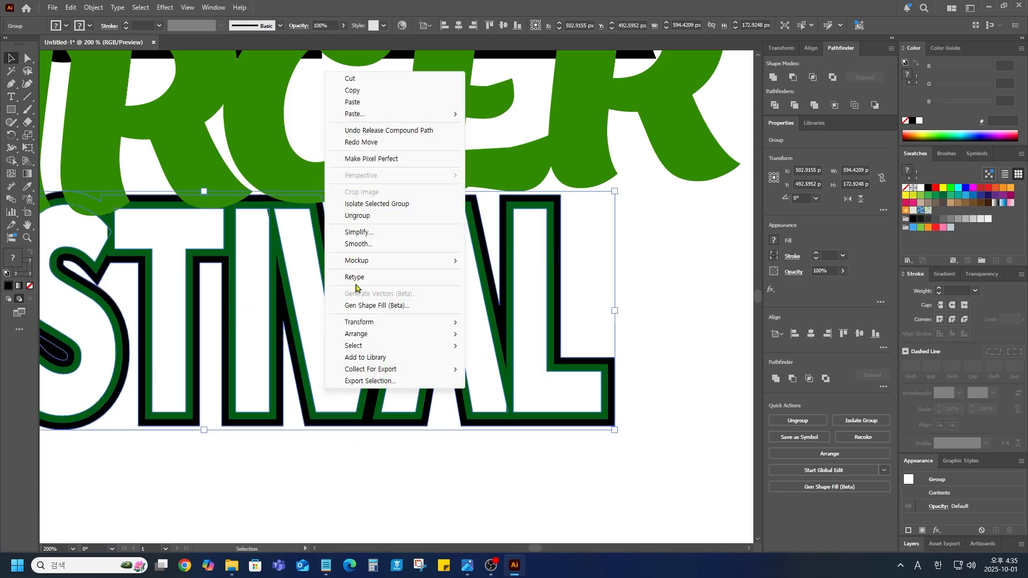
{"action": "left_click", "coordinate": [371, 216]}
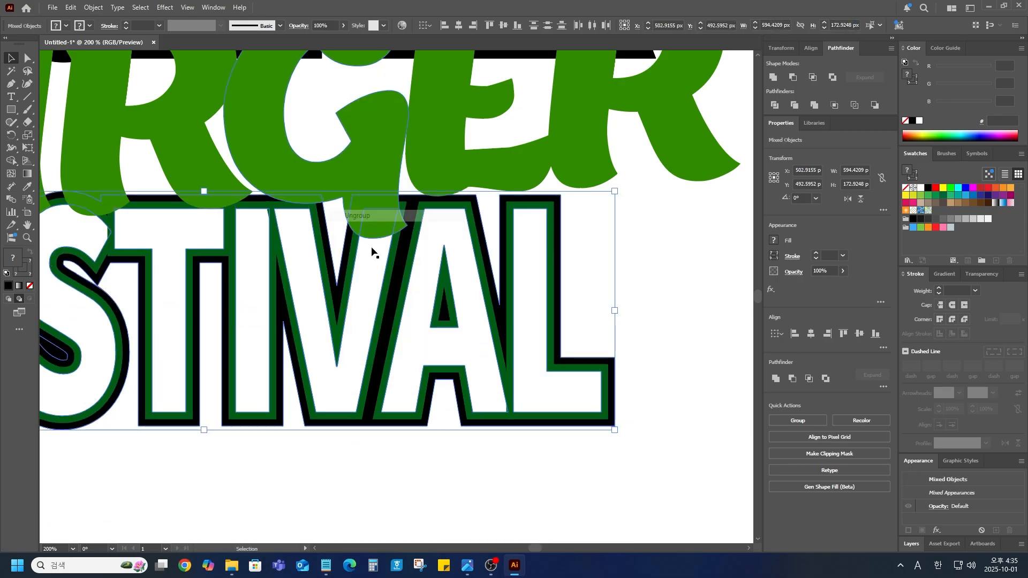
{"action": "left_click", "coordinate": [585, 493]}
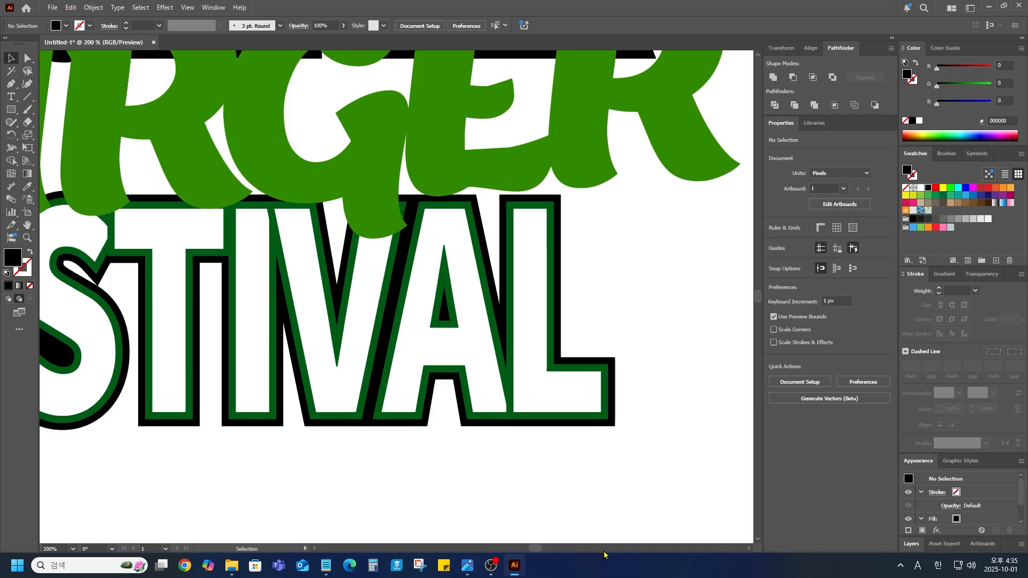
Step: Select all eight white, green-stroked FESTIVAL letters and group them separately from the black backing
{"action": "key", "text": "ctrl+minus"}
{"action": "key", "text": "space"}
{"action": "left_click_drag", "start_coordinate": [512, 486], "coordinate": [683, 523]}
{"action": "left_click", "coordinate": [155, 357]}
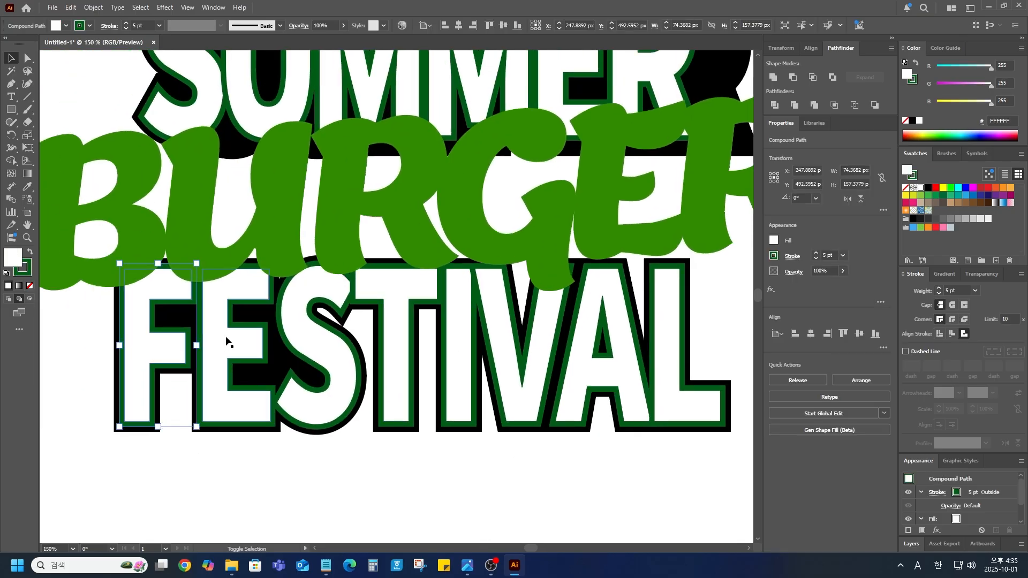
{"action": "left_click", "coordinate": [226, 340], "text": "shift"}
{"action": "left_click", "coordinate": [327, 355], "text": "shift"}
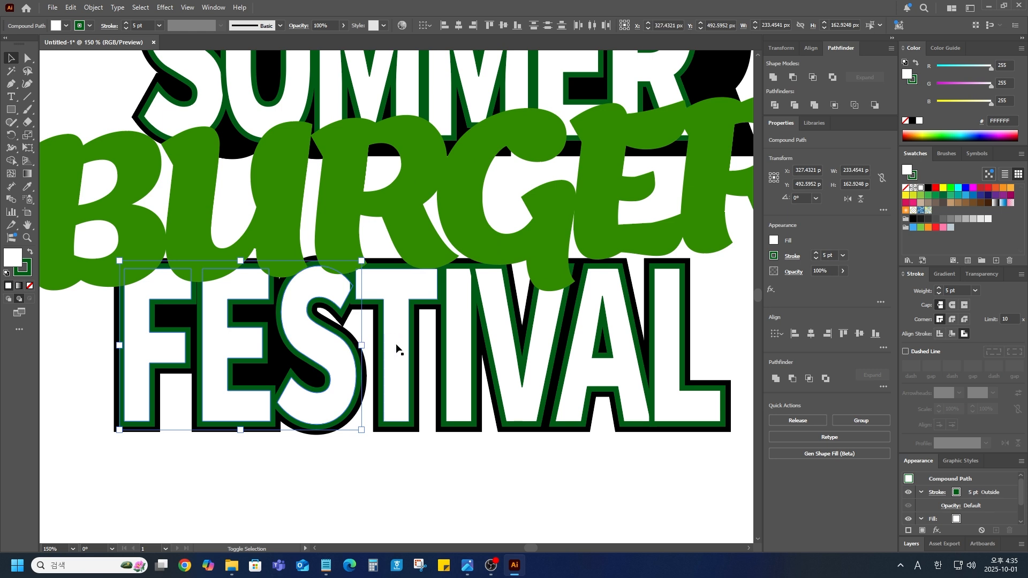
{"action": "left_click", "coordinate": [399, 349], "text": "shift"}
{"action": "left_click", "coordinate": [466, 375], "text": "shift"}
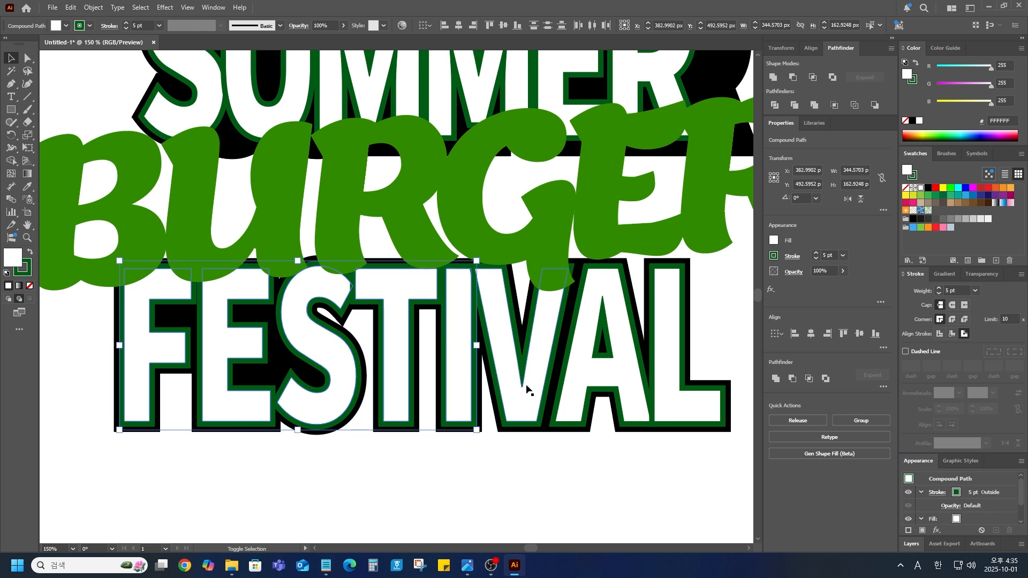
{"action": "left_click", "coordinate": [514, 390], "text": "shift"}
{"action": "left_click", "coordinate": [606, 384], "text": "shift"}
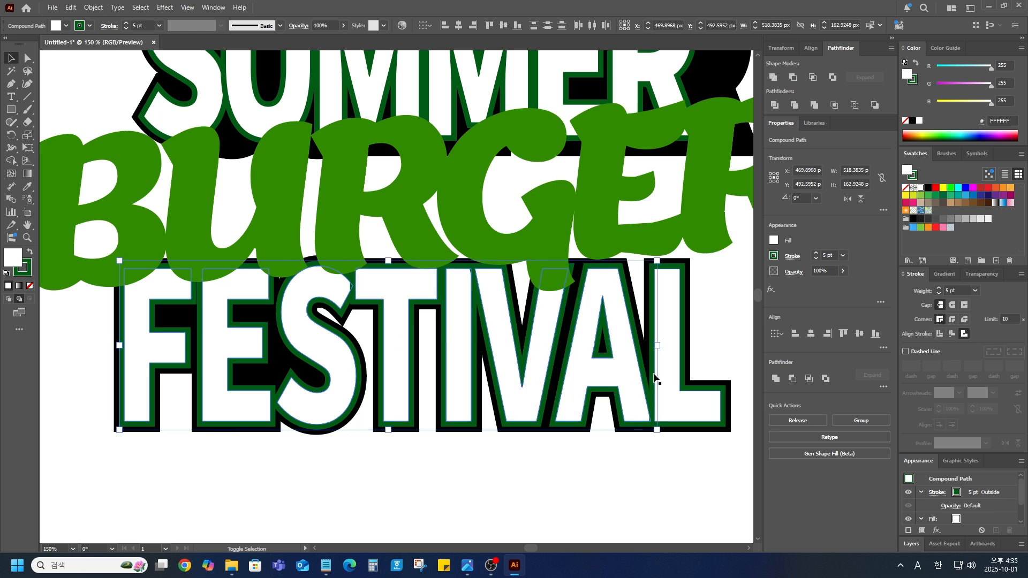
{"action": "left_click", "coordinate": [676, 399], "text": "shift"}
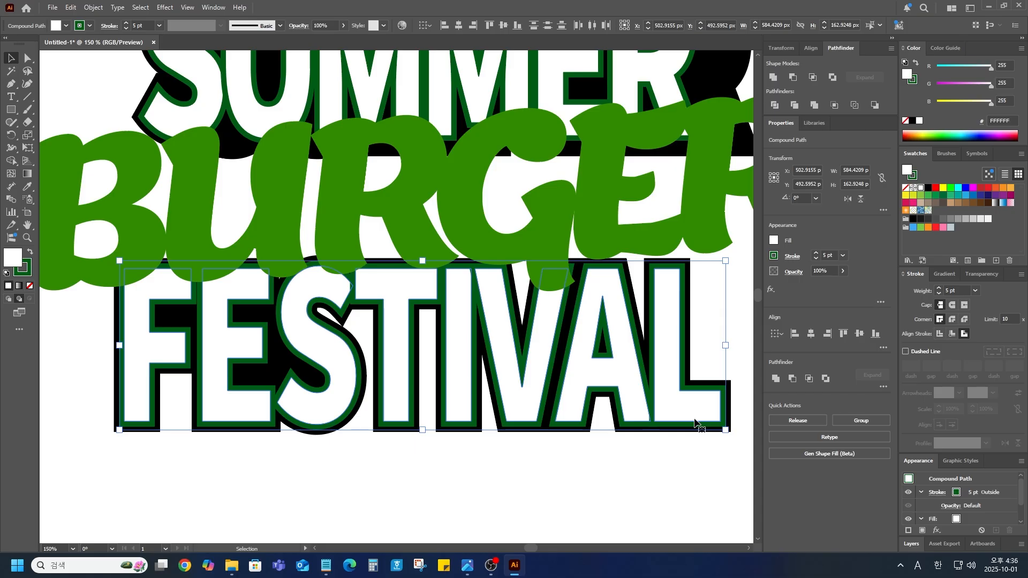
{"action": "key", "text": "ctrl+g"}
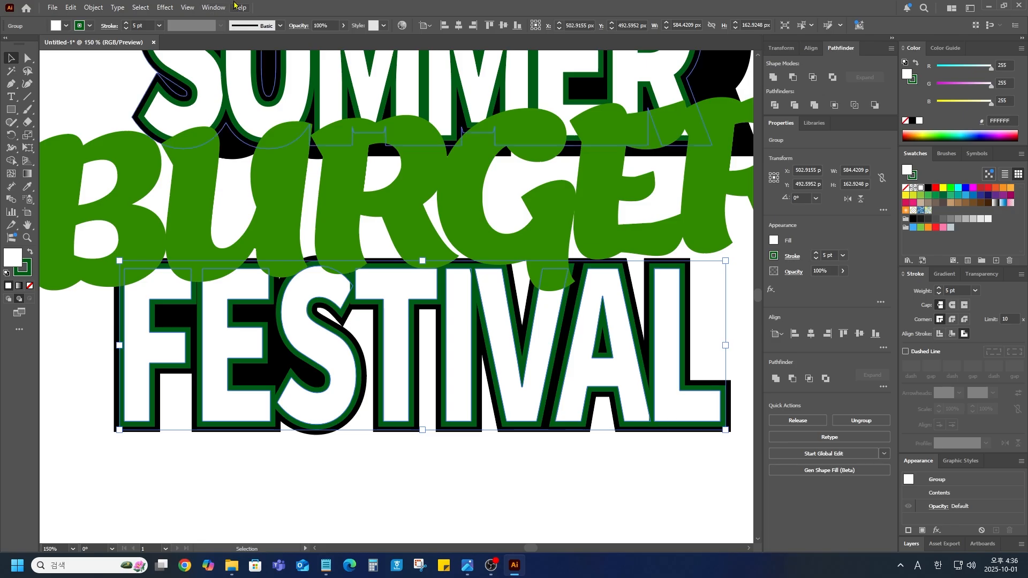
Step: Lock the green-stroked FESTIVAL letter group and select the black backing path behind it
{"action": "left_click", "coordinate": [93, 8]}
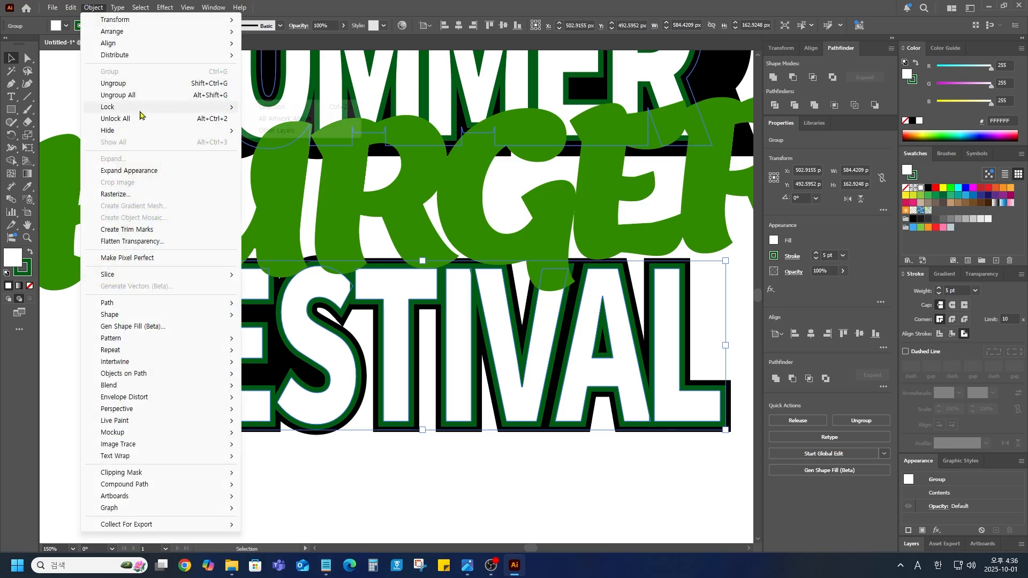
{"action": "left_click", "coordinate": [611, 490]}
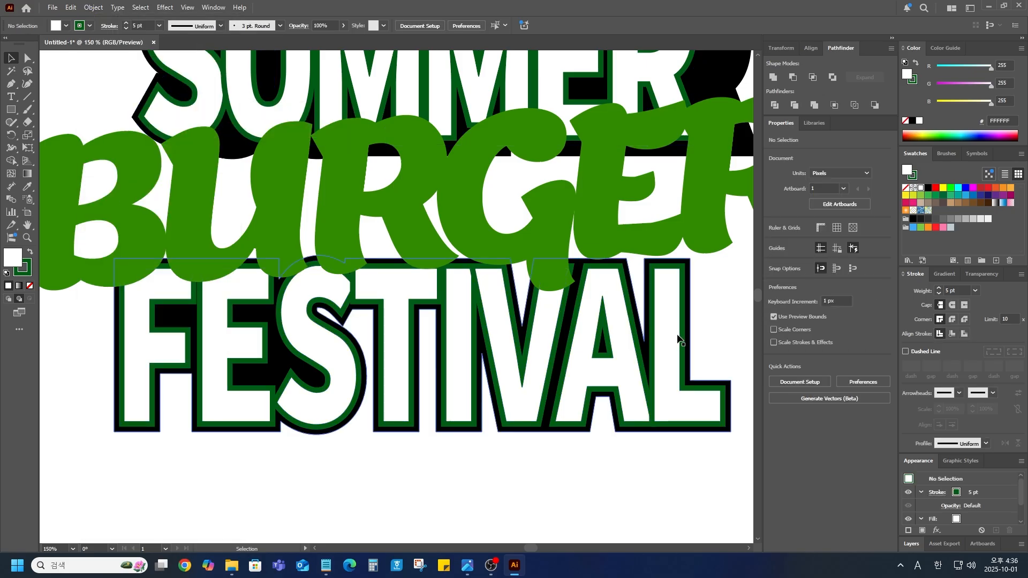
{"action": "left_click", "coordinate": [672, 352]}
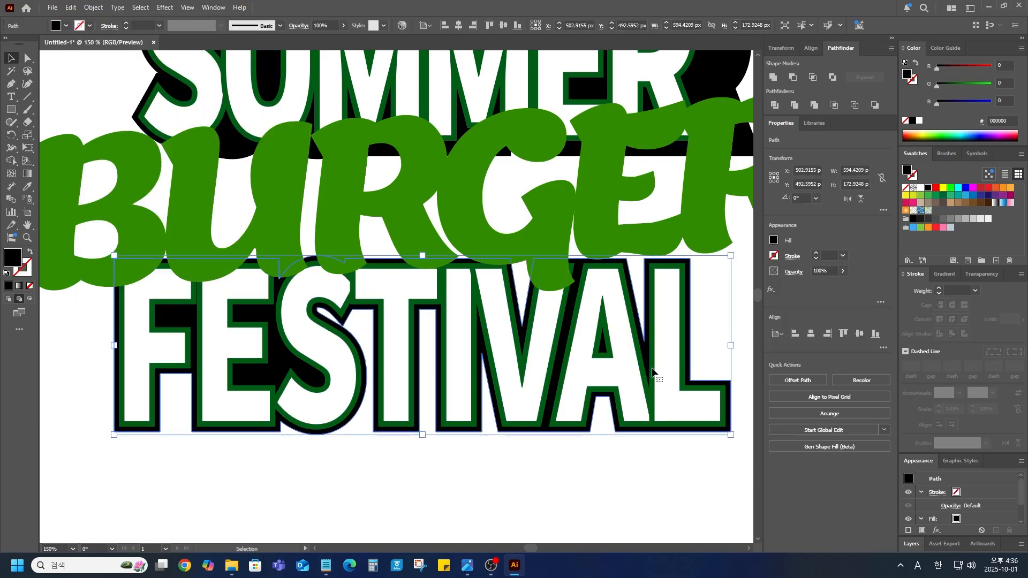
Step: Duplicate the black FESTIVAL backing path diagonally down and to the right, centred at about X 526 px, Y 505 px
{"action": "left_click", "coordinate": [726, 303]}
{"action": "left_click", "coordinate": [690, 297]}
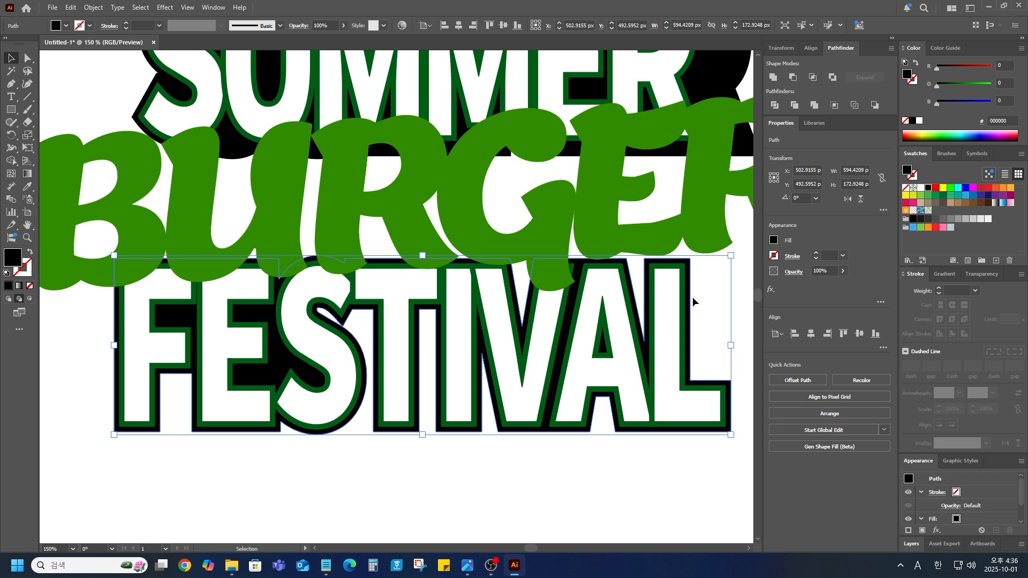
{"action": "left_click_drag", "start_coordinate": [713, 335], "coordinate": [554, 308]}
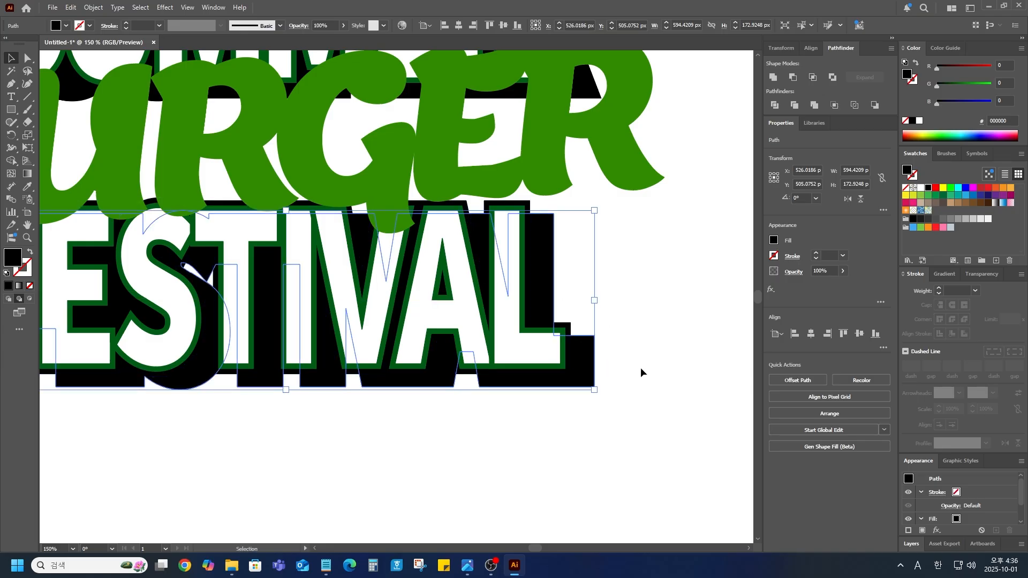
{"action": "left_click_drag", "start_coordinate": [339, 436], "coordinate": [553, 411]}
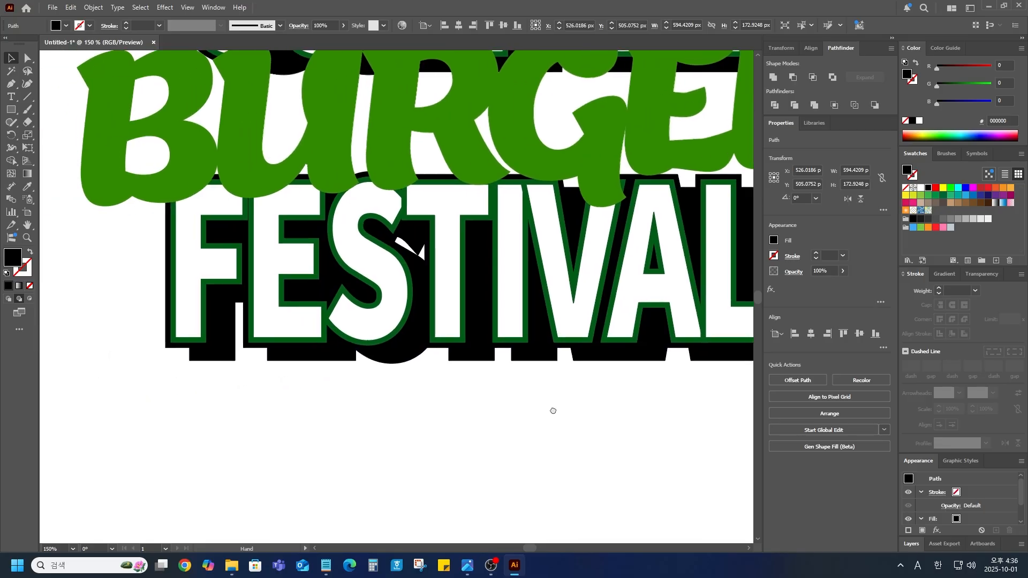
{"action": "left_click", "coordinate": [258, 414]}
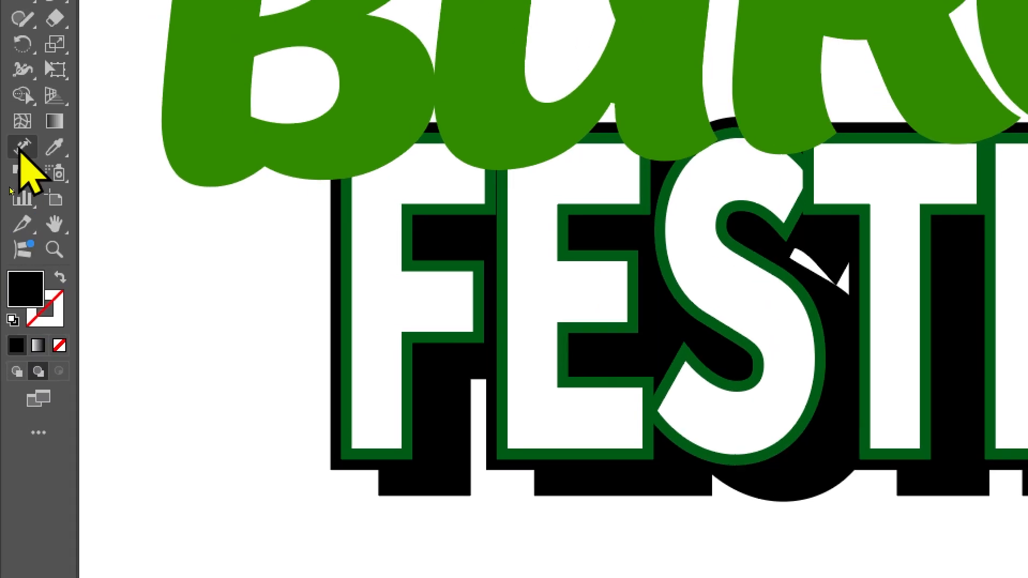
Step: Blend the original black FESTIVAL backing shape with its offset copy using the Blend tool
{"action": "left_click", "coordinate": [20, 174]}
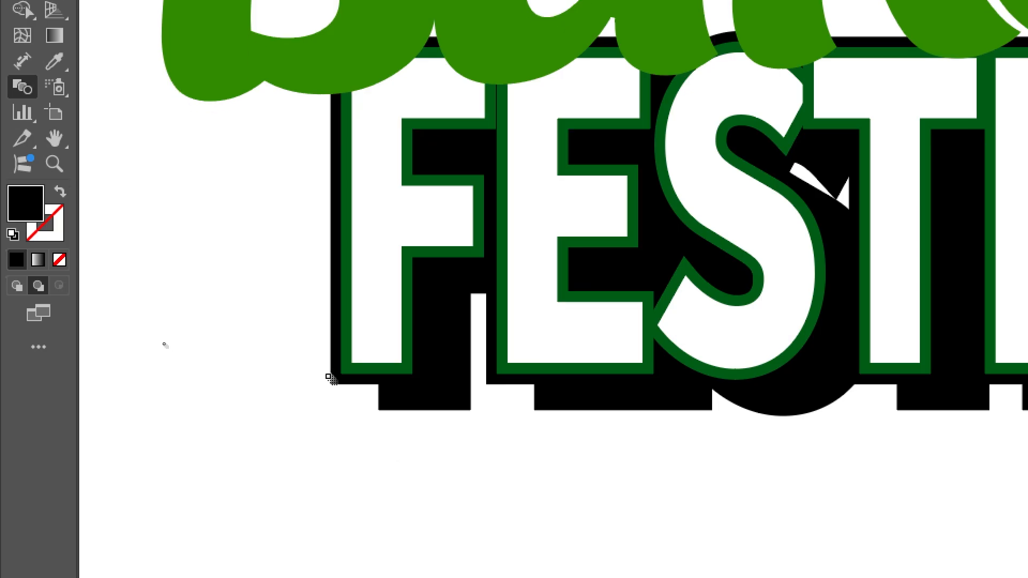
{"action": "left_click", "coordinate": [334, 380]}
{"action": "left_click", "coordinate": [421, 400]}
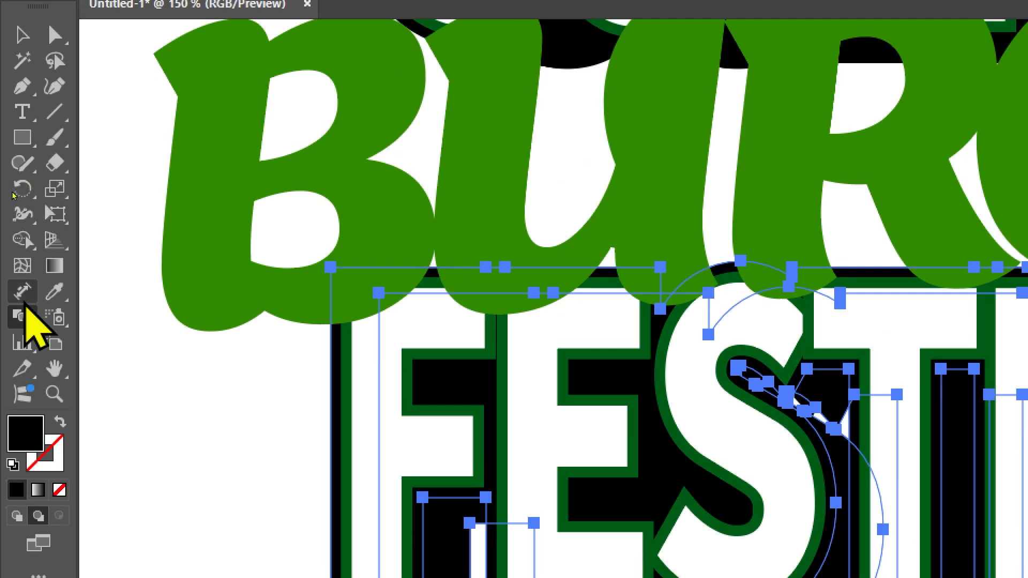
Step: Set the FESTIVAL blend's spacing to Specified Steps with 50 steps and deselect it
{"action": "double_click", "coordinate": [22, 318]}
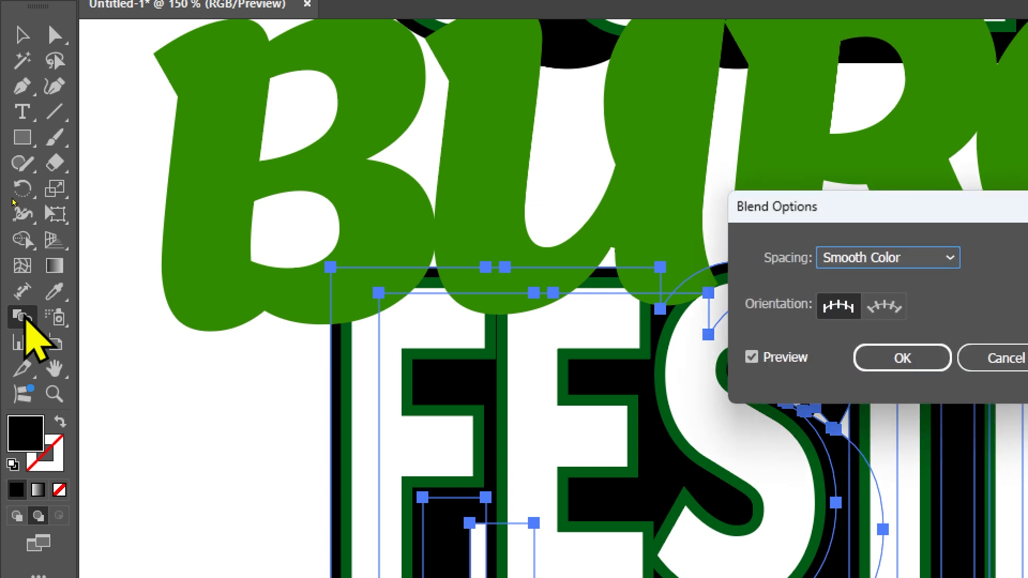
{"action": "left_click", "coordinate": [816, 258]}
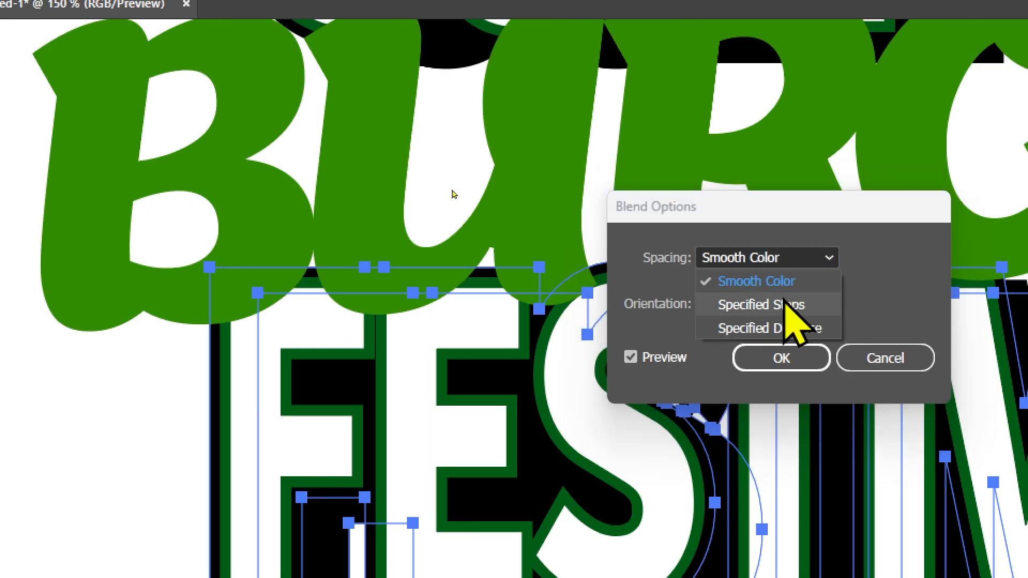
{"action": "left_click", "coordinate": [800, 300]}
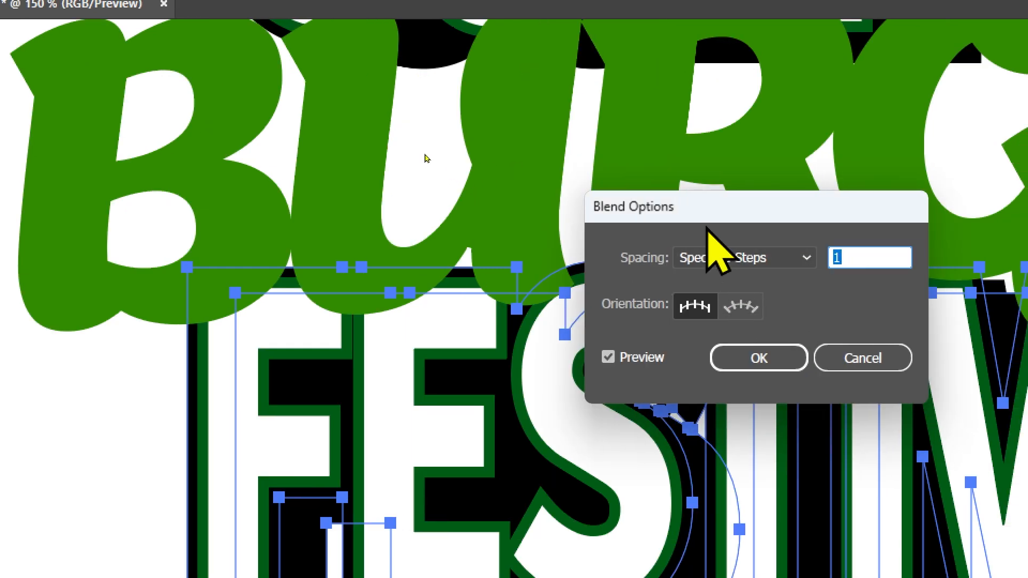
{"action": "type", "text": "50"}
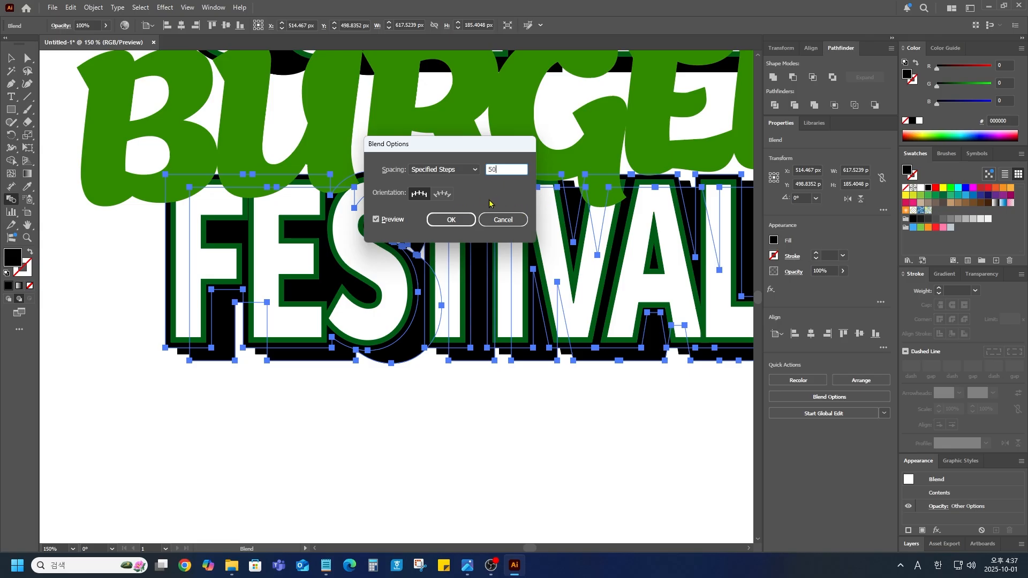
{"action": "left_click", "coordinate": [459, 223]}
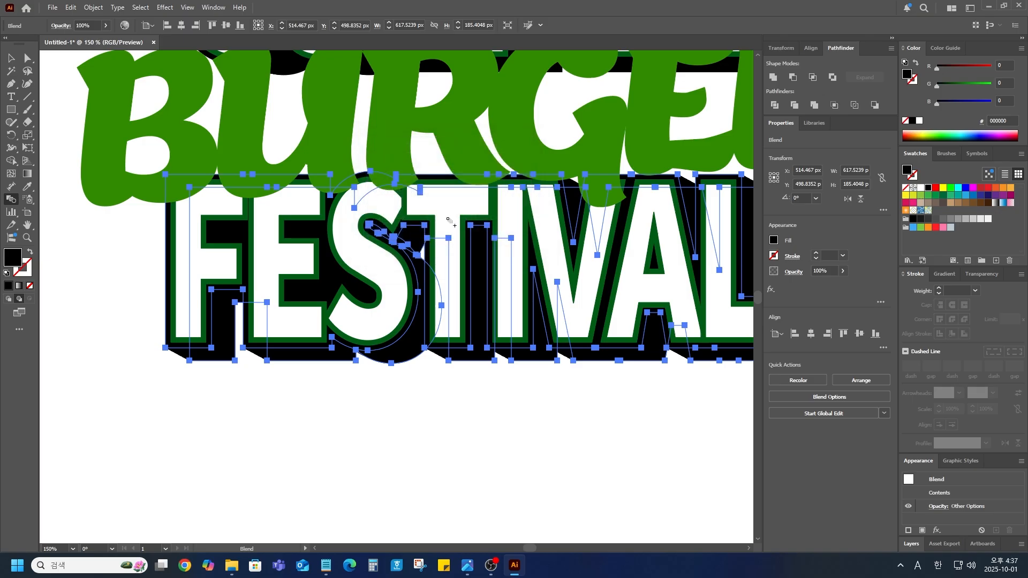
{"action": "left_click", "coordinate": [10, 58]}
{"action": "left_click", "coordinate": [349, 426]}
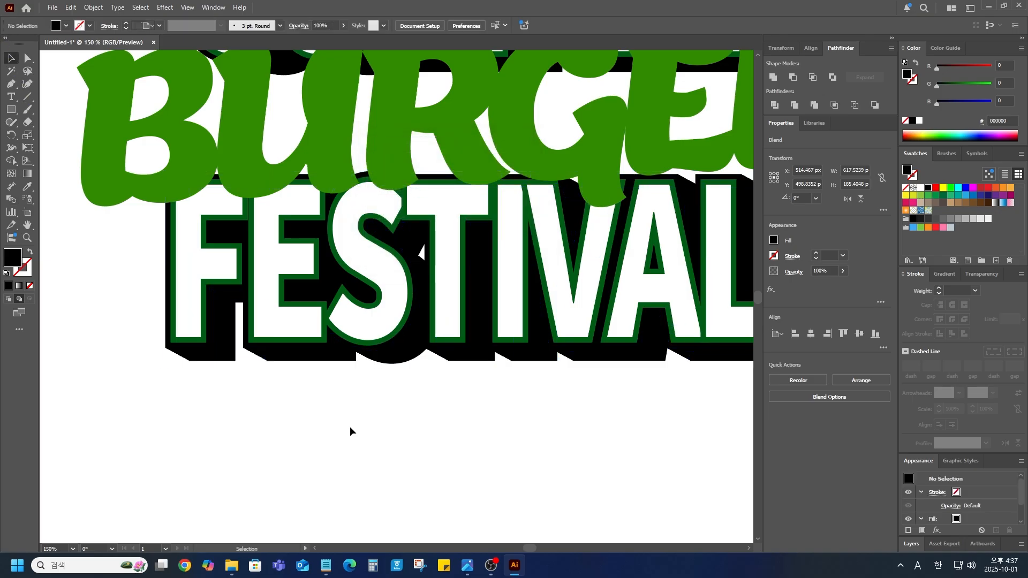
Step: Isolate the green BURGER group for individual letter editing and rotate its first R slightly
{"action": "key", "text": "ctrl+minus"}
{"action": "key", "text": "ctrl+minus"}
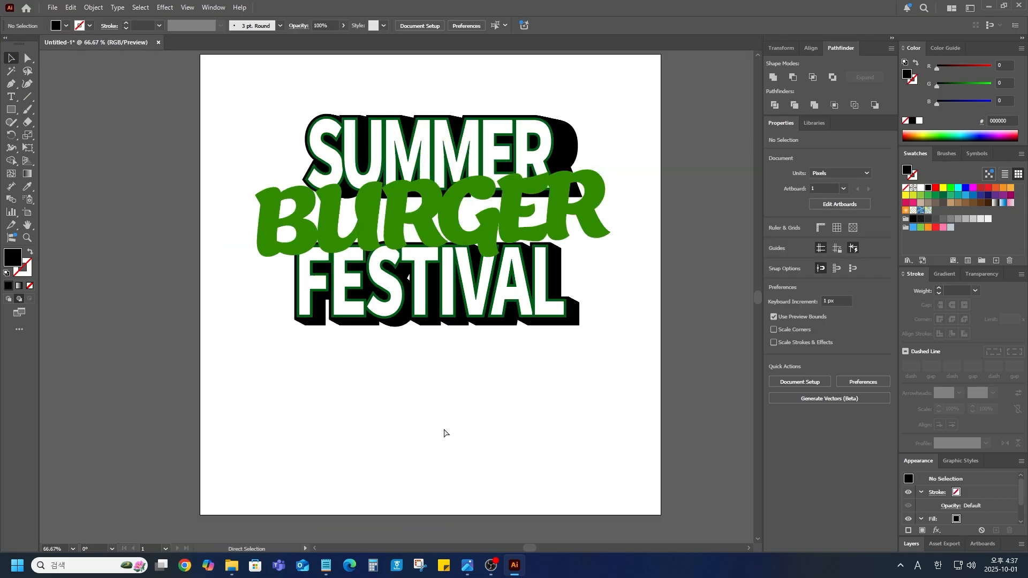
{"action": "left_click_drag", "start_coordinate": [585, 384], "coordinate": [533, 373]}
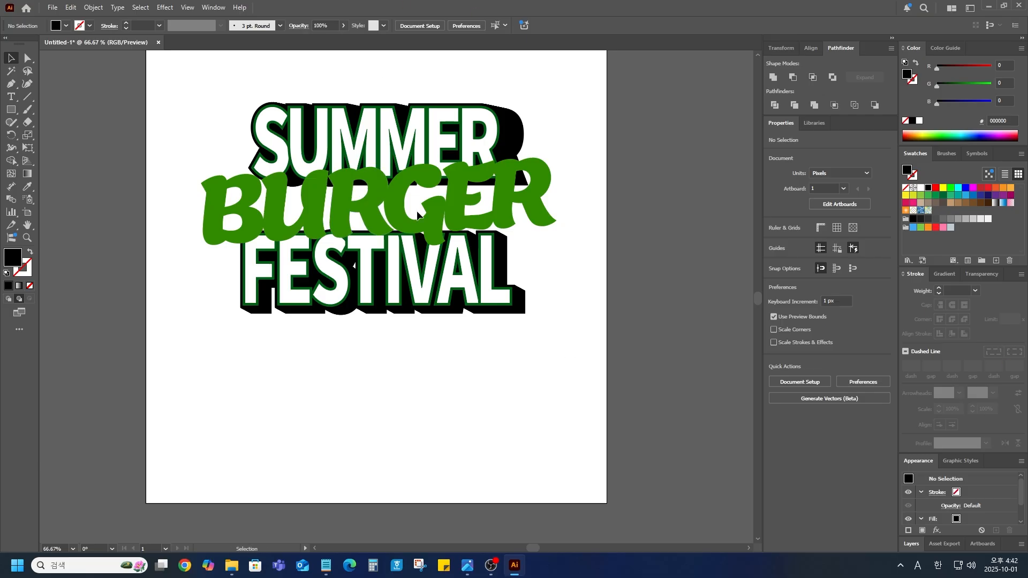
{"action": "left_click", "coordinate": [402, 220]}
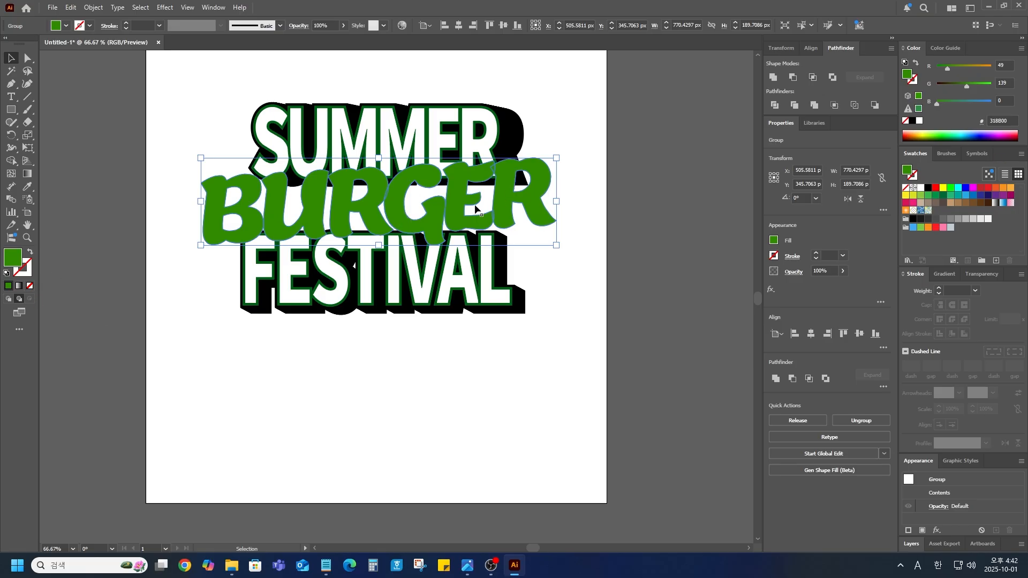
{"action": "double_click", "coordinate": [274, 220]}
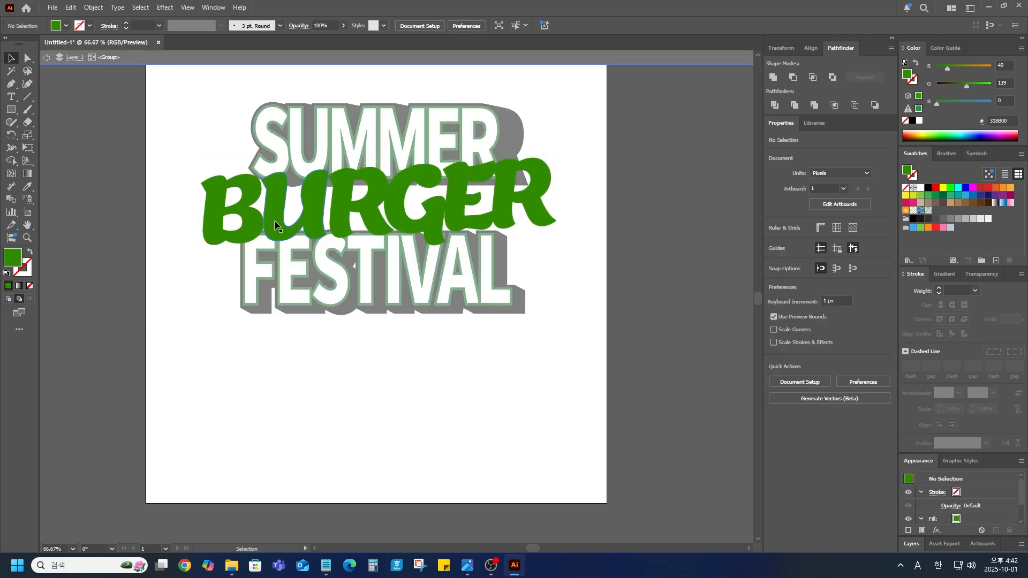
{"action": "left_click", "coordinate": [314, 204]}
{"action": "left_click_drag", "start_coordinate": [332, 163], "coordinate": [396, 162]}
{"action": "left_click", "coordinate": [379, 191]}
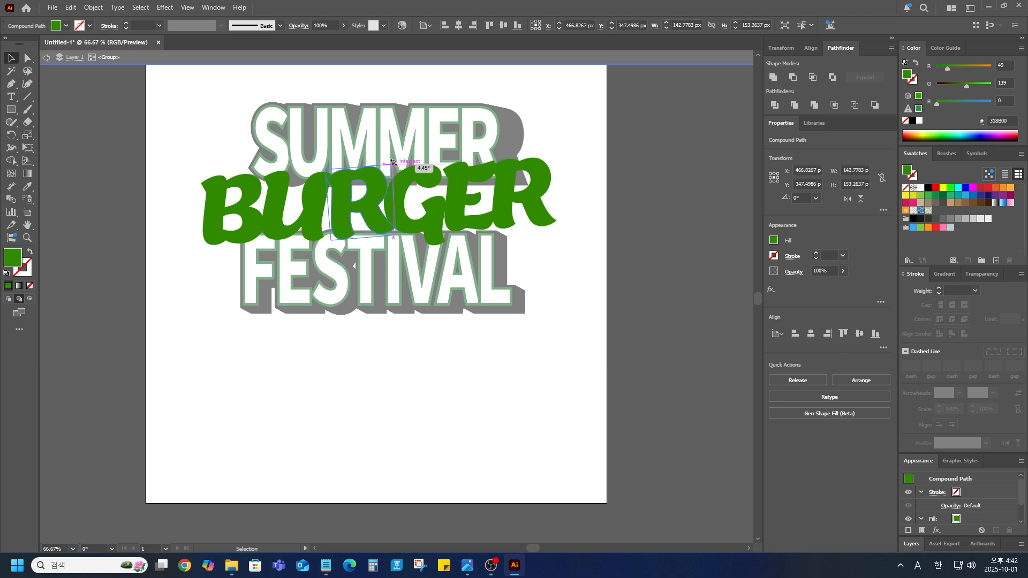
Step: Rotate the letter E of BURGER to about 10.8° counterclockwise, nudge it slightly to the left and deselect it
{"action": "left_click", "coordinate": [434, 173]}
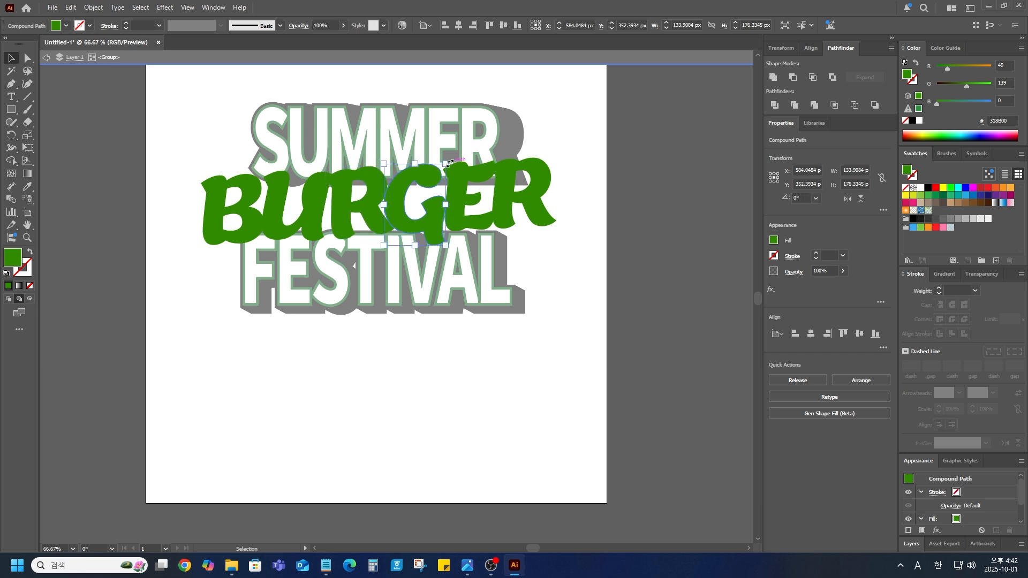
{"action": "left_click", "coordinate": [466, 176]}
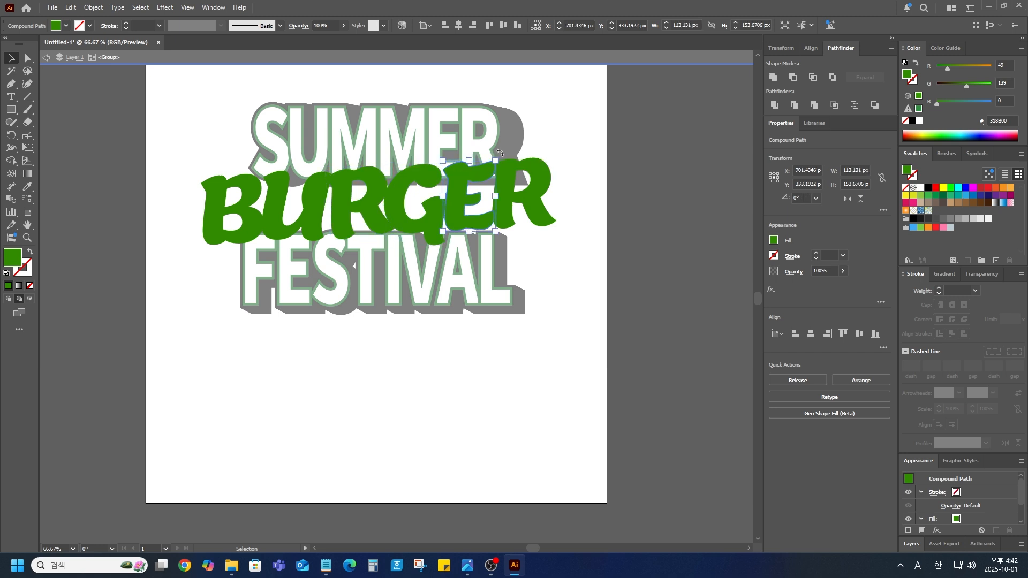
{"action": "left_click_drag", "start_coordinate": [498, 155], "coordinate": [496, 152]}
{"action": "left_click_drag", "start_coordinate": [466, 199], "coordinate": [464, 201]}
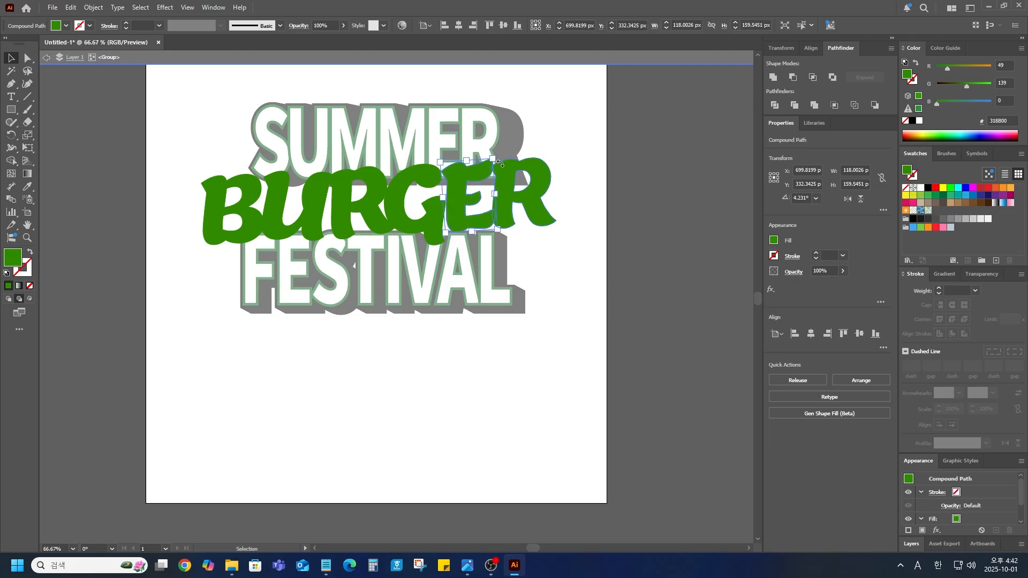
{"action": "left_click_drag", "start_coordinate": [499, 163], "coordinate": [496, 159]}
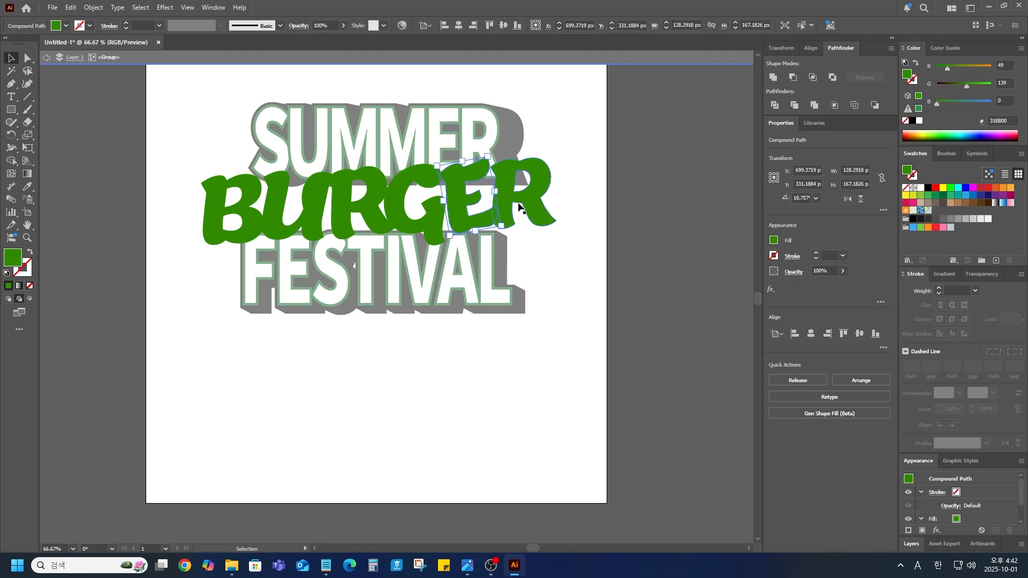
{"action": "left_click", "coordinate": [560, 263]}
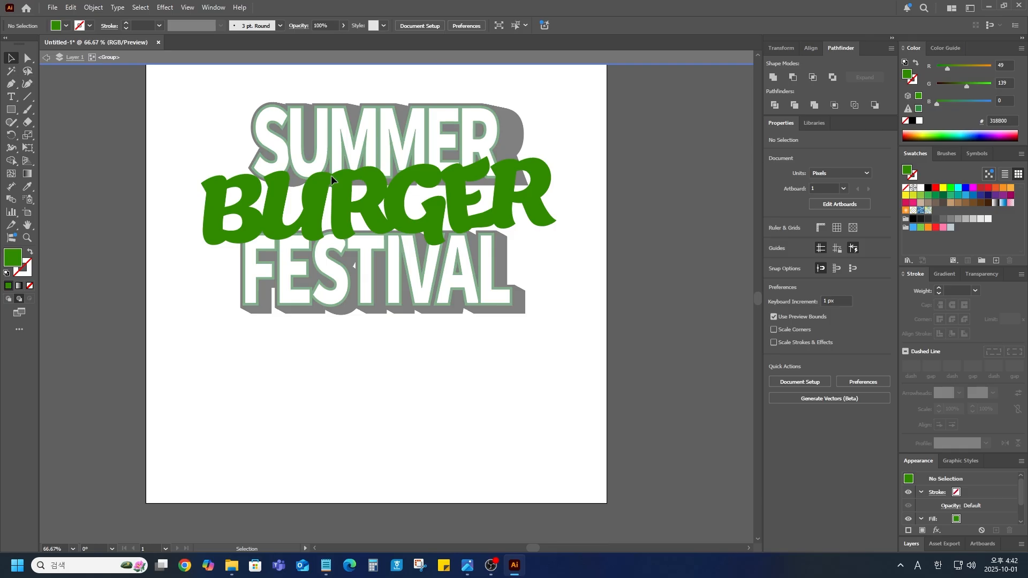
Step: Leave the group isolation and unite all BURGER letters into a single shape
{"action": "double_click", "coordinate": [172, 208]}
{"action": "left_click", "coordinate": [257, 212]}
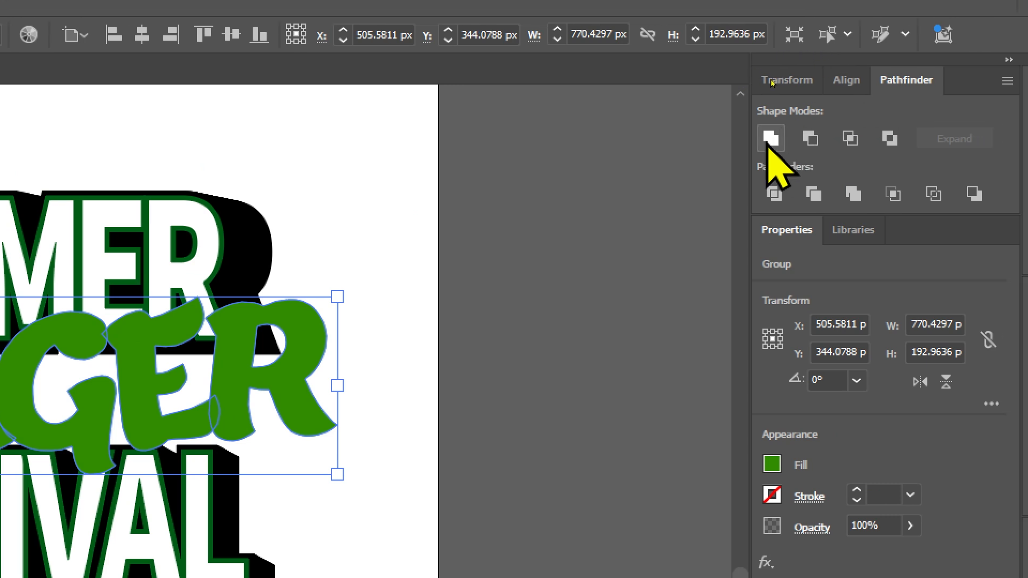
{"action": "left_click", "coordinate": [771, 140]}
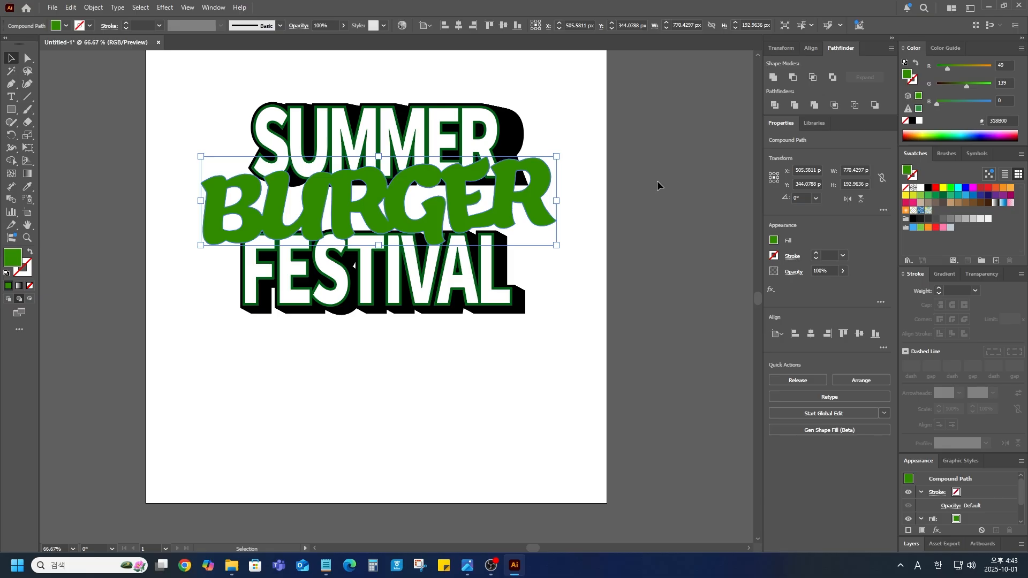
Step: Give the united BURGER shape a dark green stroke, colour 005C37
{"action": "left_click", "coordinate": [24, 274]}
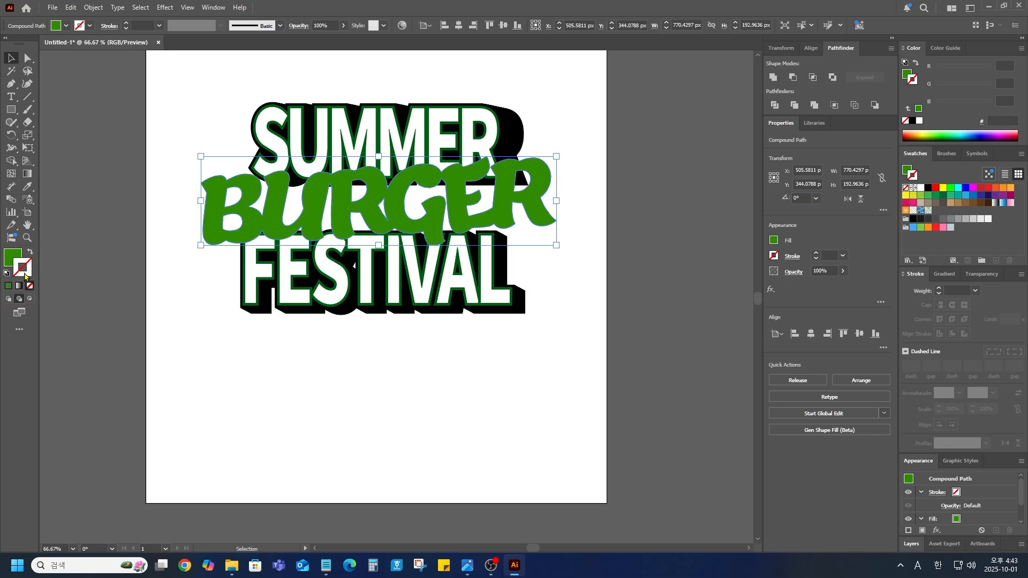
{"action": "left_click", "coordinate": [943, 196]}
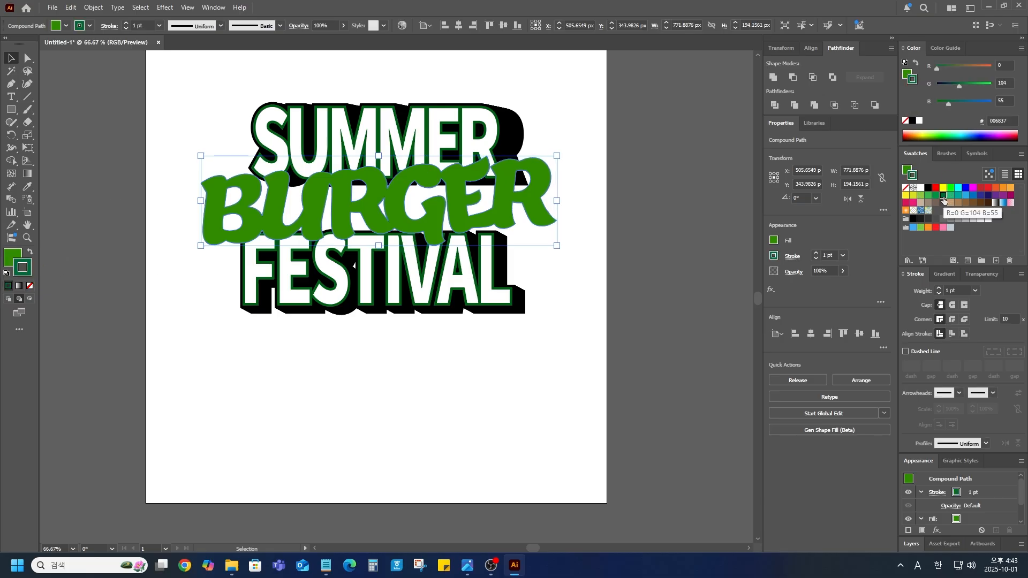
{"action": "left_click", "coordinate": [956, 133]}
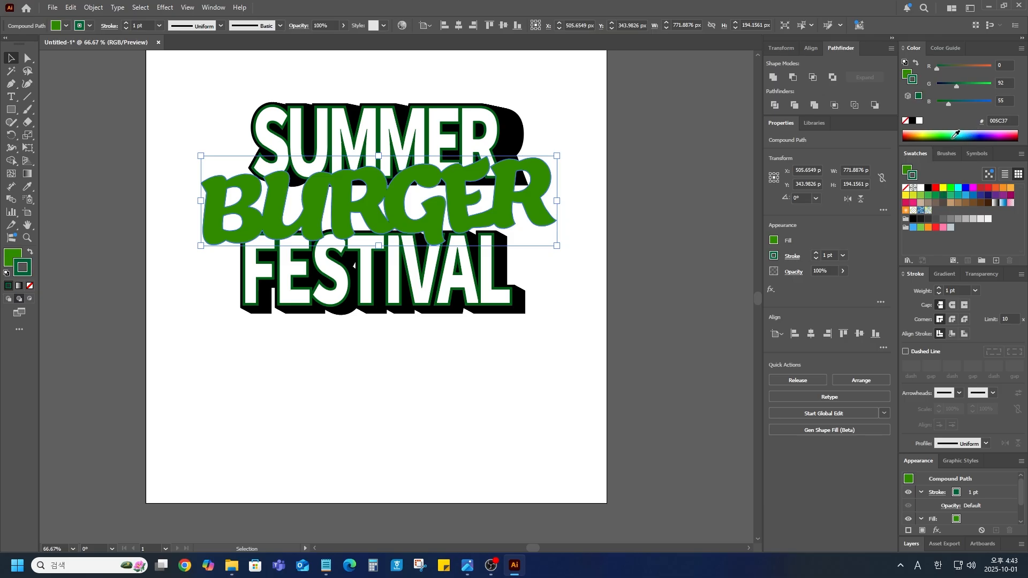
Step: Set the BURGER stroke weight to 5 pt, align it to the outside, and leave the shape selected
{"action": "left_click", "coordinate": [976, 290]}
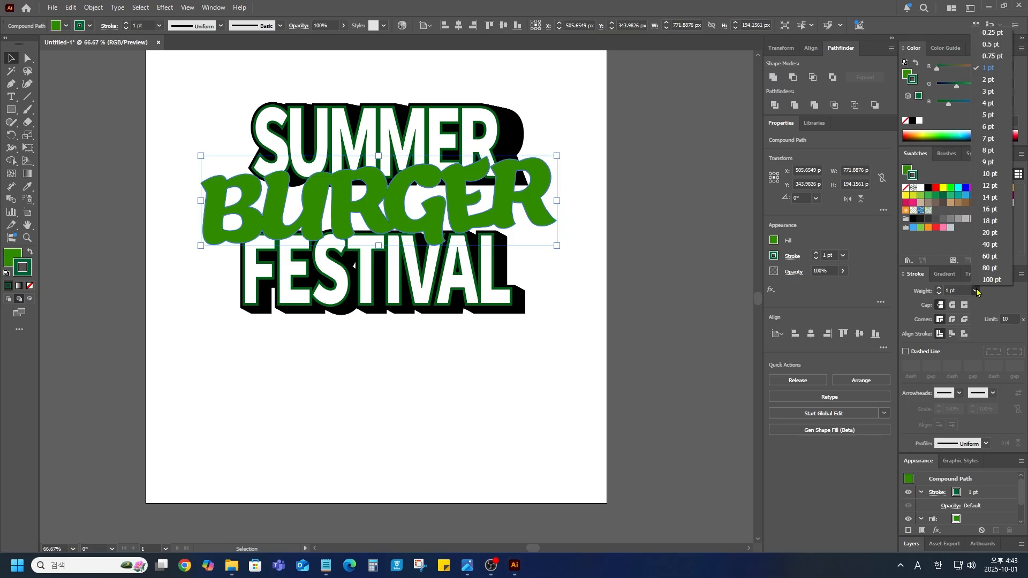
{"action": "left_click", "coordinate": [990, 115]}
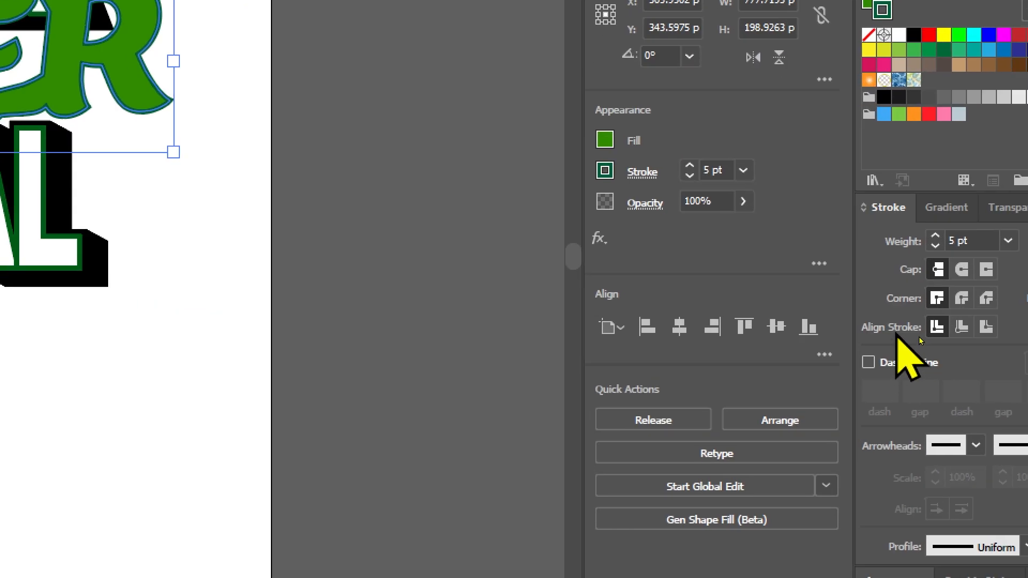
{"action": "left_click", "coordinate": [985, 327]}
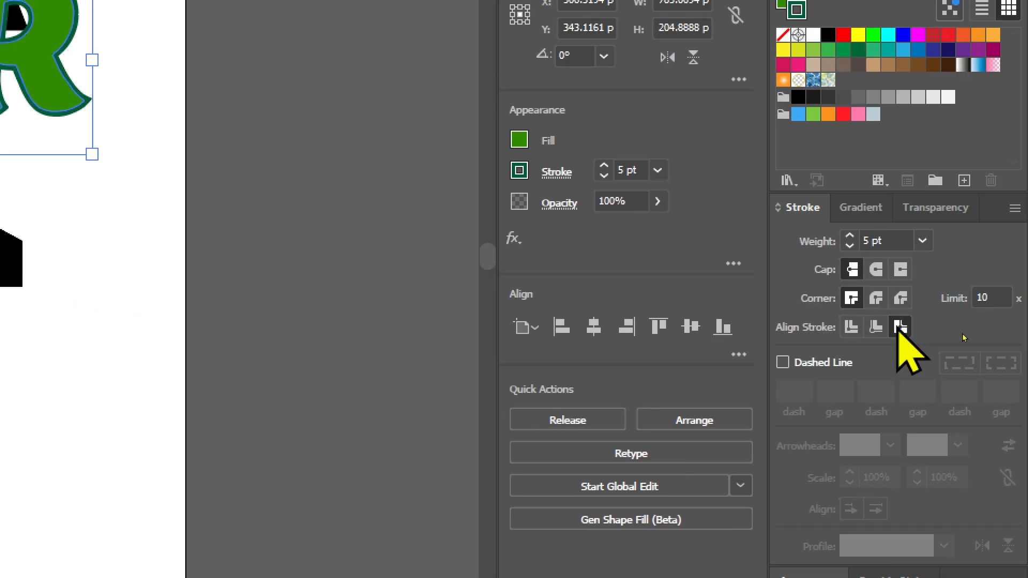
{"action": "left_click", "coordinate": [146, 208]}
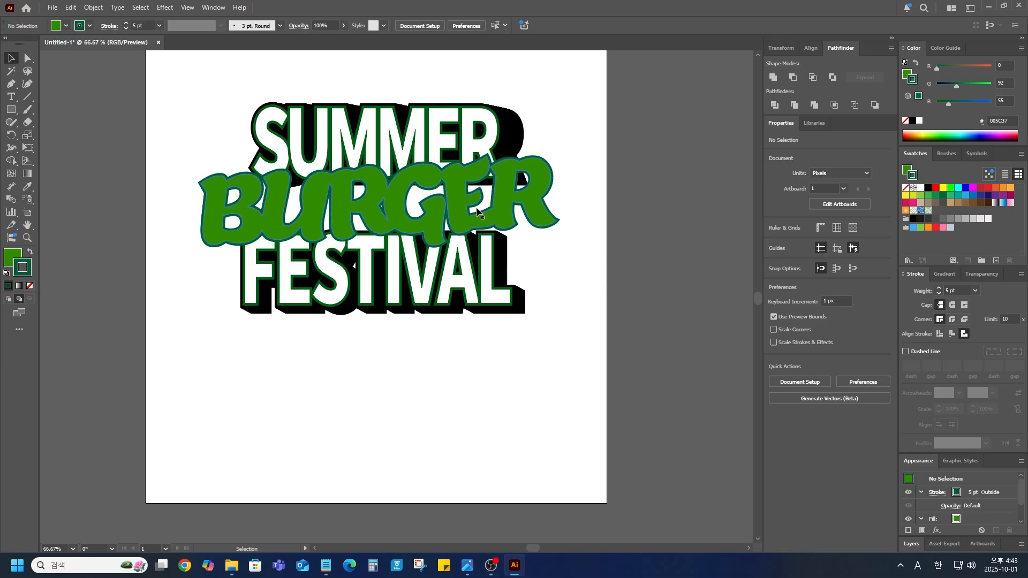
{"action": "left_click", "coordinate": [492, 218]}
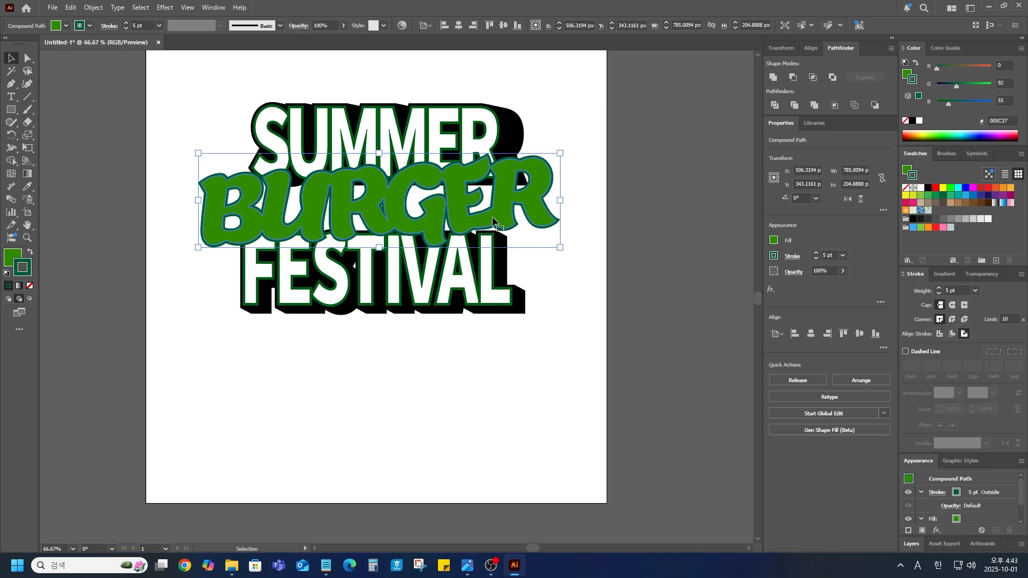
Step: Create an Offset Path of 10 px around the united BURGER shape with mitered joins
{"action": "key", "text": "a"}
{"action": "key", "text": "v"}
{"action": "left_click", "coordinate": [94, 7]}
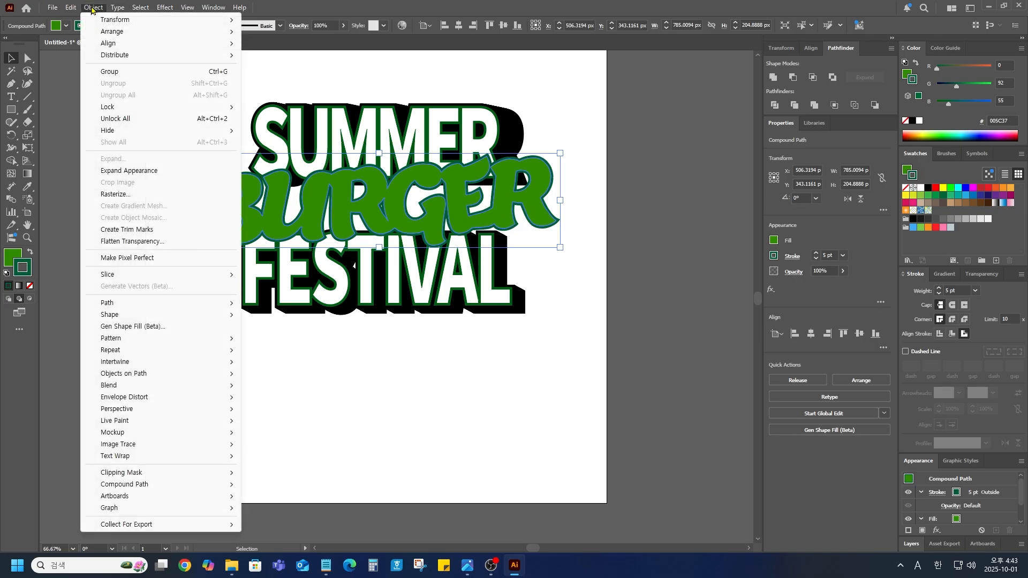
{"action": "mouse_move", "coordinate": [135, 307]}
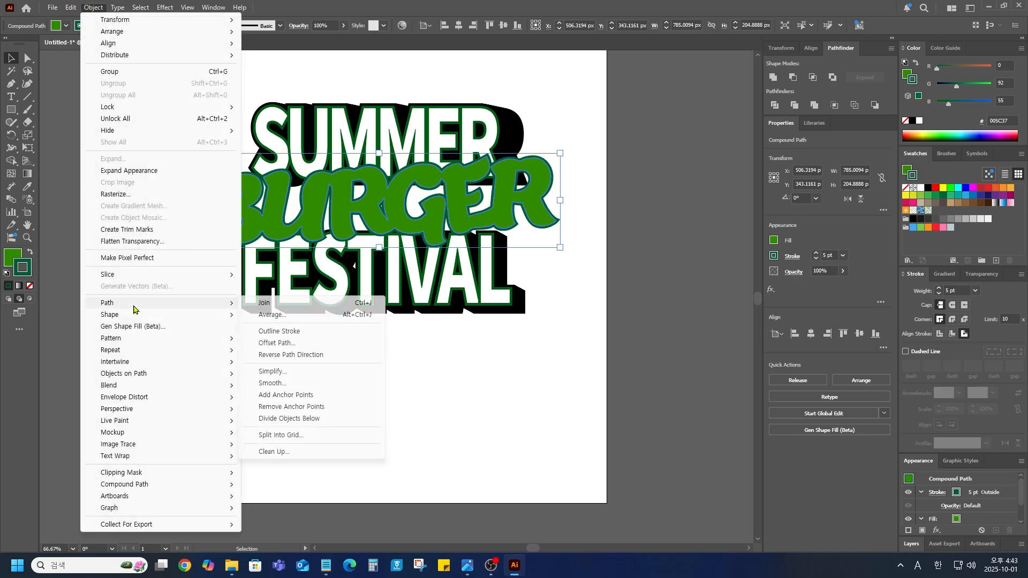
{"action": "left_click", "coordinate": [282, 343]}
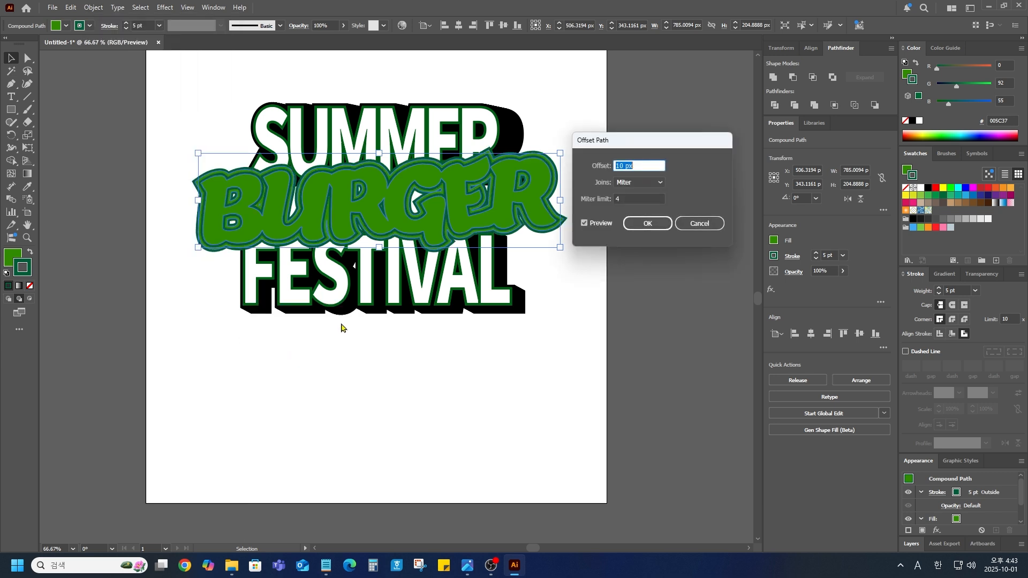
{"action": "left_click", "coordinate": [647, 227]}
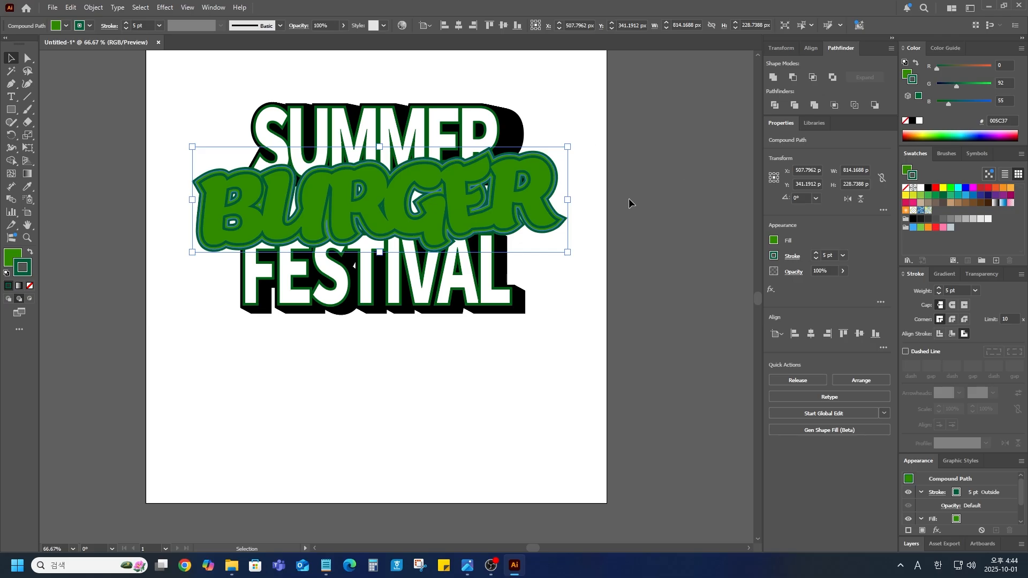
Step: Remove the original BURGER shape from above its enlarged offset copy
{"action": "left_click", "coordinate": [583, 292]}
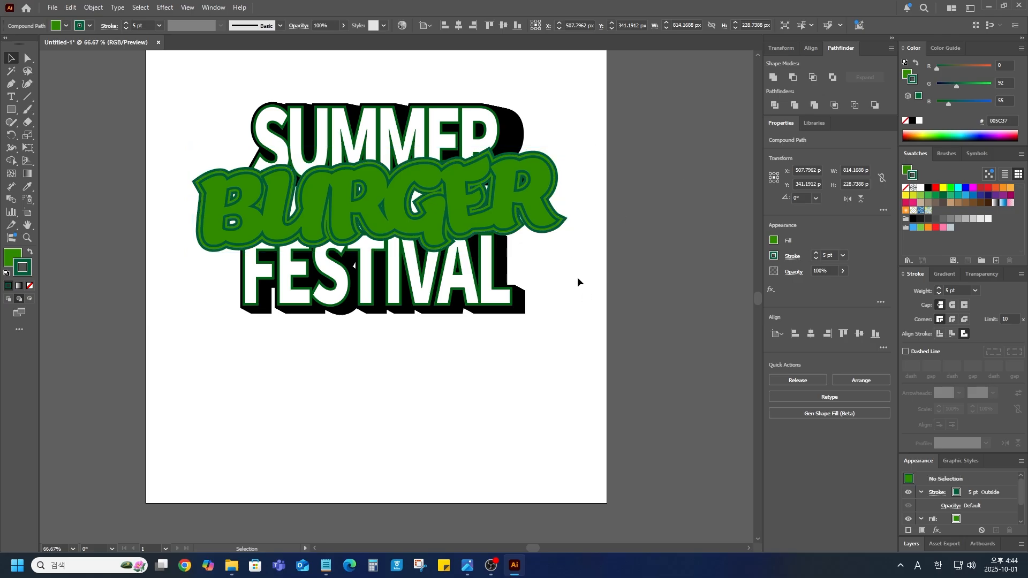
{"action": "left_click", "coordinate": [528, 199]}
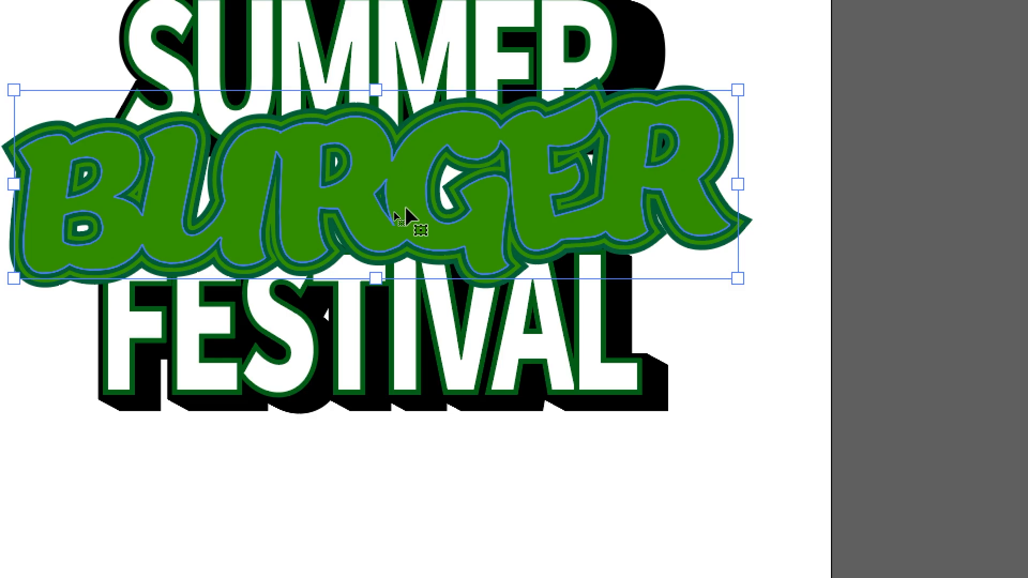
{"action": "key", "text": "Delete"}
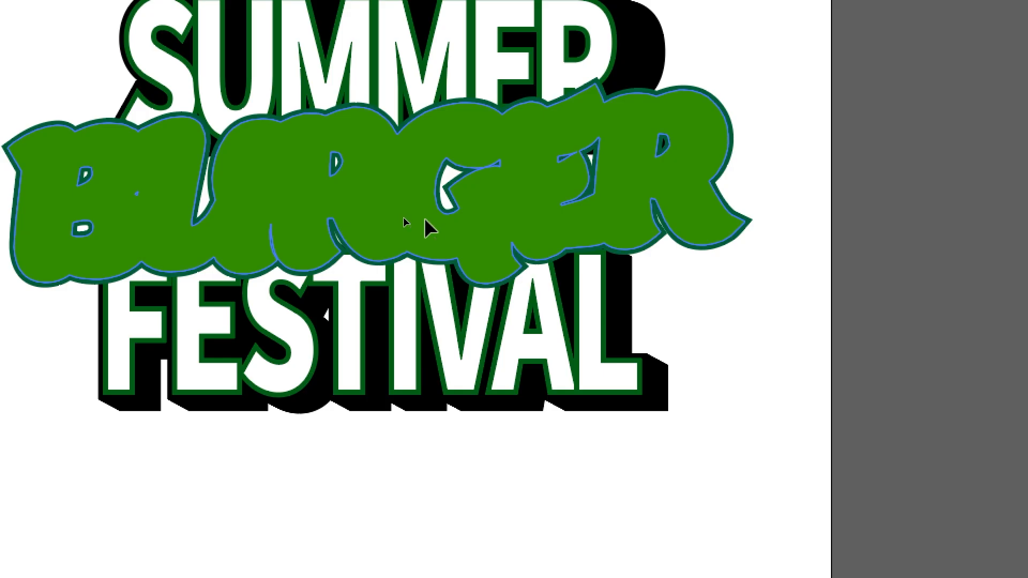
Step: Remove the stroke from the offset BURGER shape, fill it with black (000000) and deselect it
{"action": "left_click", "coordinate": [406, 214]}
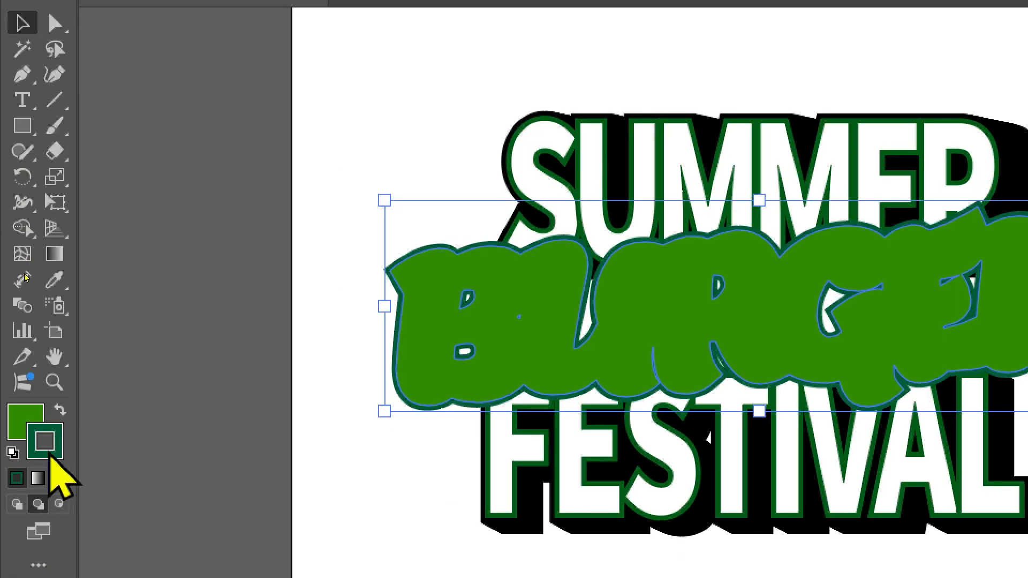
{"action": "left_click", "coordinate": [59, 507]}
{"action": "left_click", "coordinate": [20, 426]}
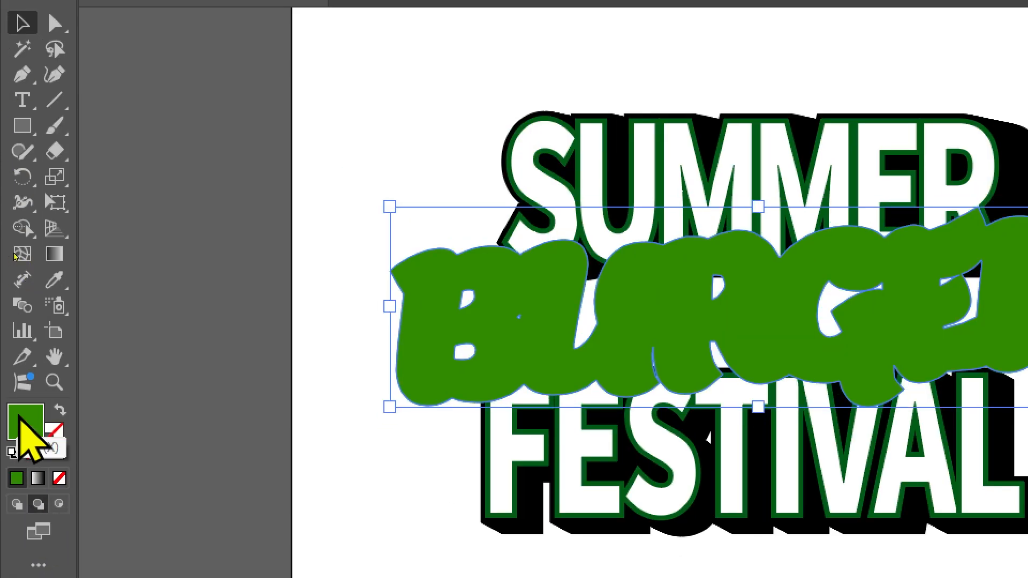
{"action": "left_click", "coordinate": [796, 160]}
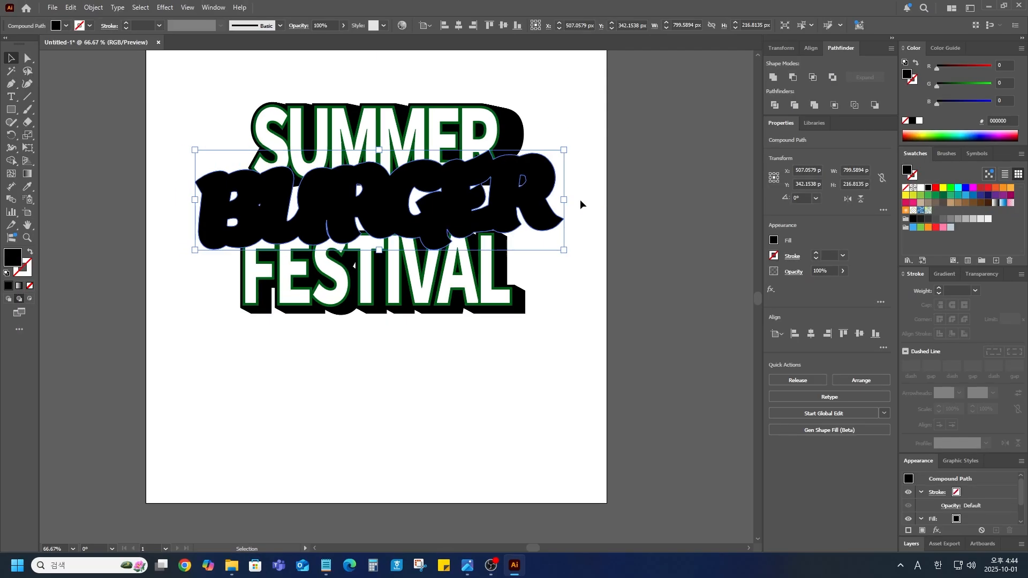
{"action": "left_click", "coordinate": [261, 323]}
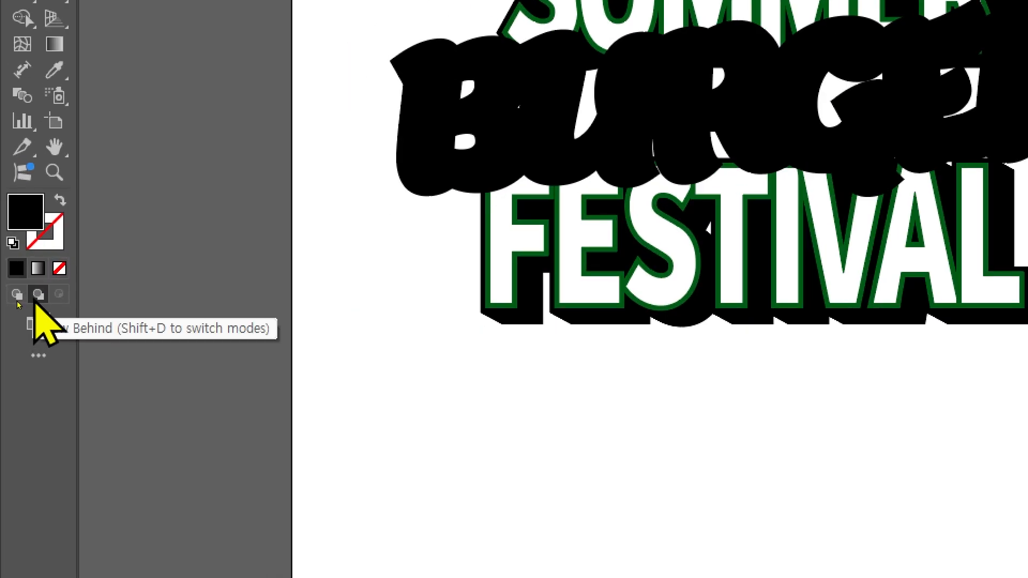
Step: Duplicate the black BURGER shape behind itself, about 17 px to the right and 26 px lower
{"action": "left_click", "coordinate": [638, 137]}
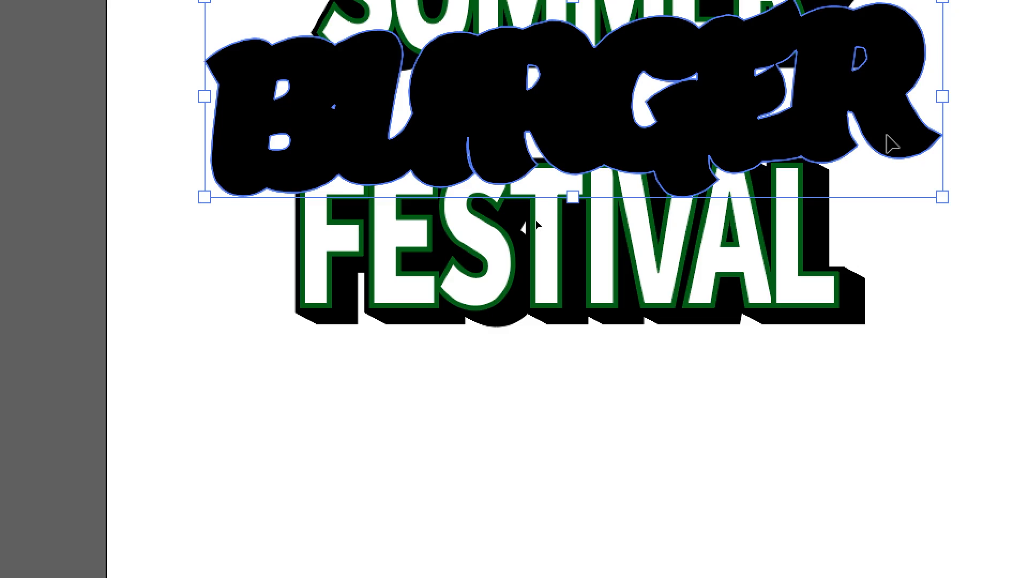
{"action": "left_click_drag", "start_coordinate": [910, 142], "coordinate": [905, 167]}
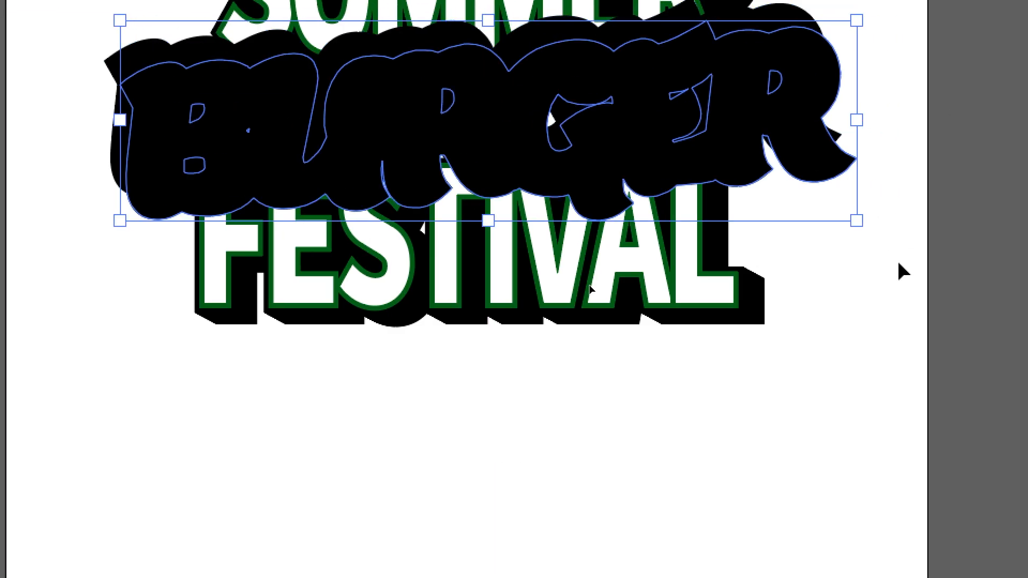
{"action": "left_click", "coordinate": [889, 291]}
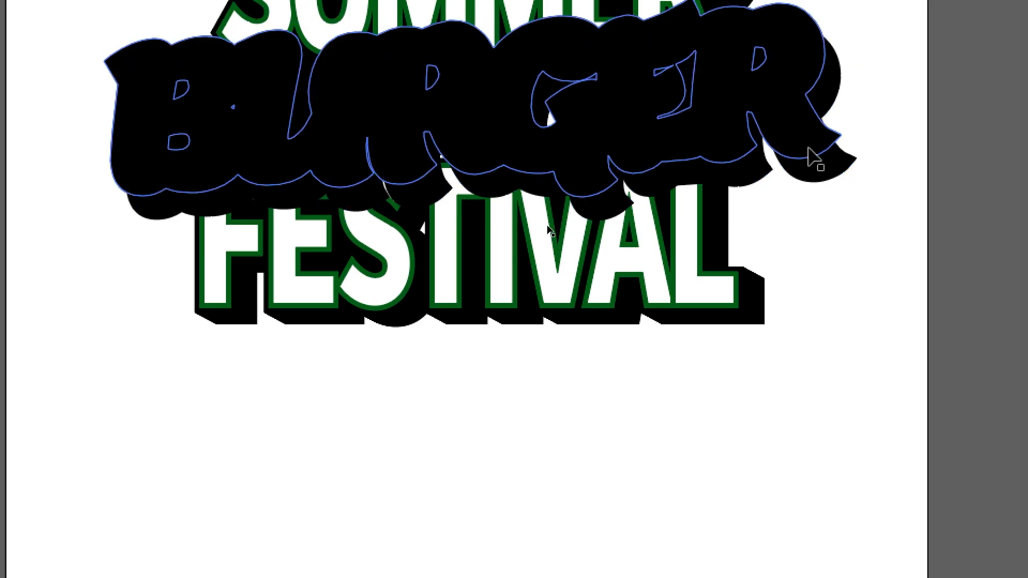
{"action": "left_click", "coordinate": [835, 174]}
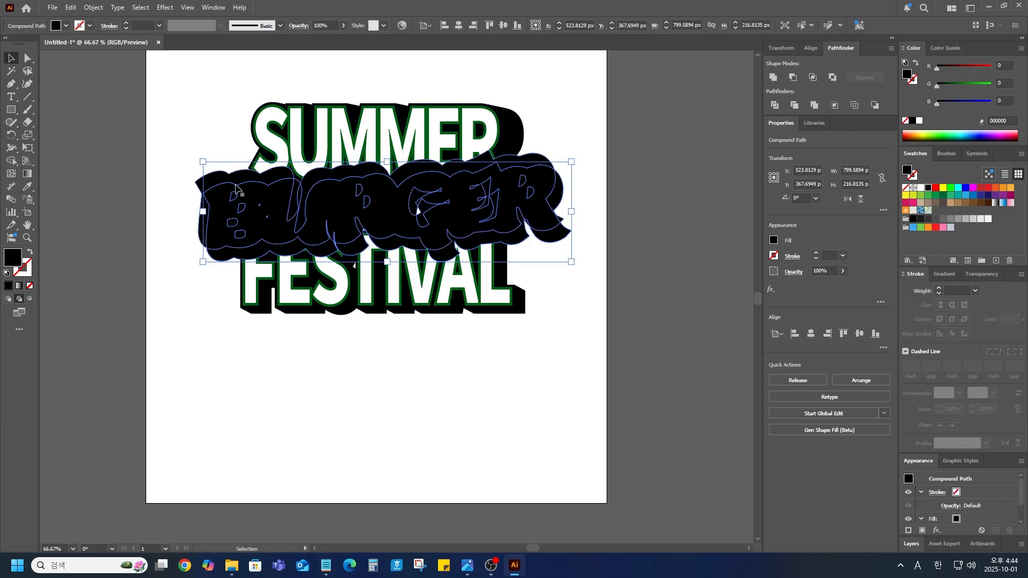
Step: Release the compound paths of both the front and the lower black BURGER shapes, and deselect them
{"action": "left_click_drag", "start_coordinate": [237, 188], "coordinate": [229, 177]}
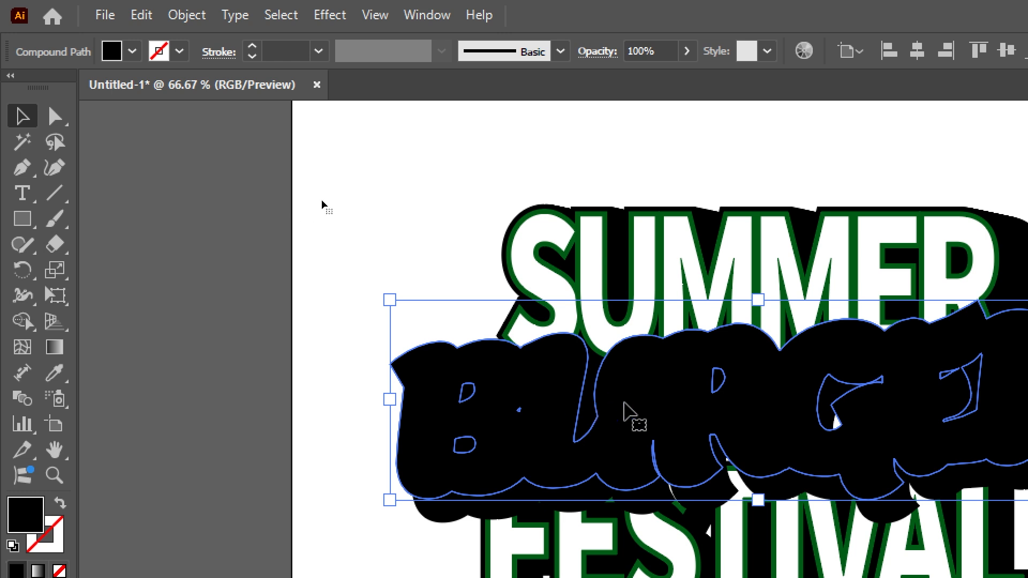
{"action": "right_click", "coordinate": [645, 396]}
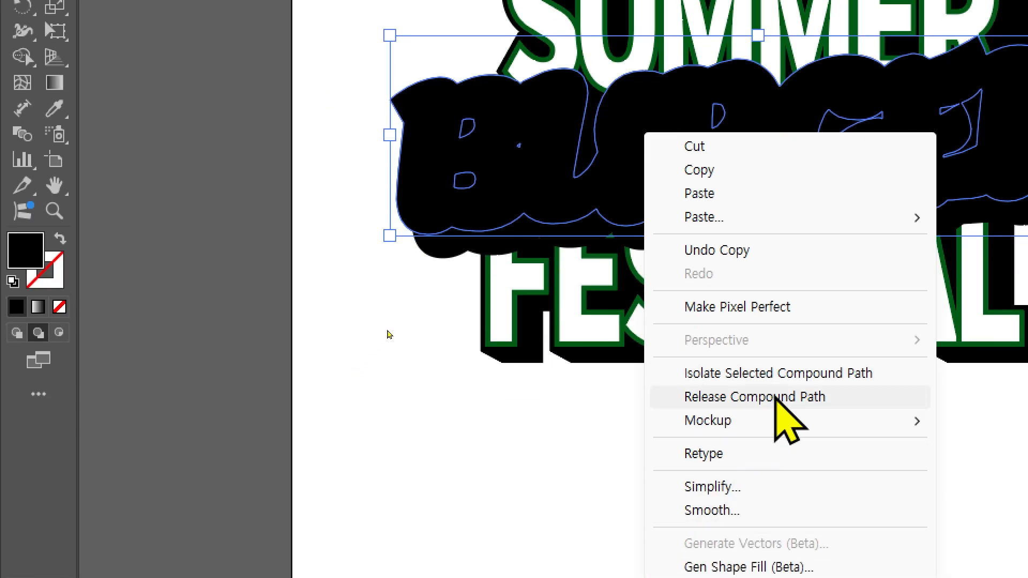
{"action": "left_click", "coordinate": [775, 397]}
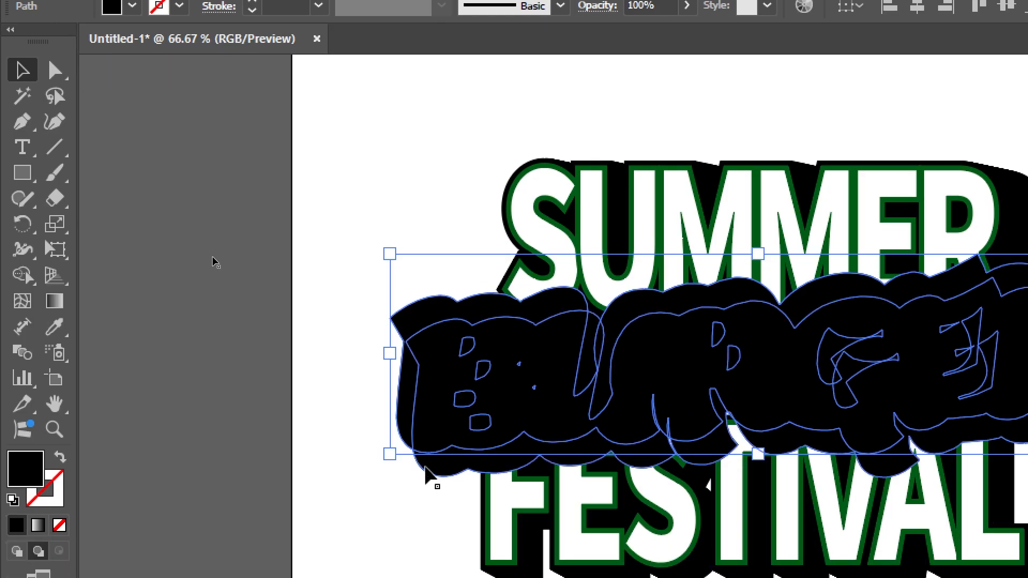
{"action": "left_click", "coordinate": [424, 514]}
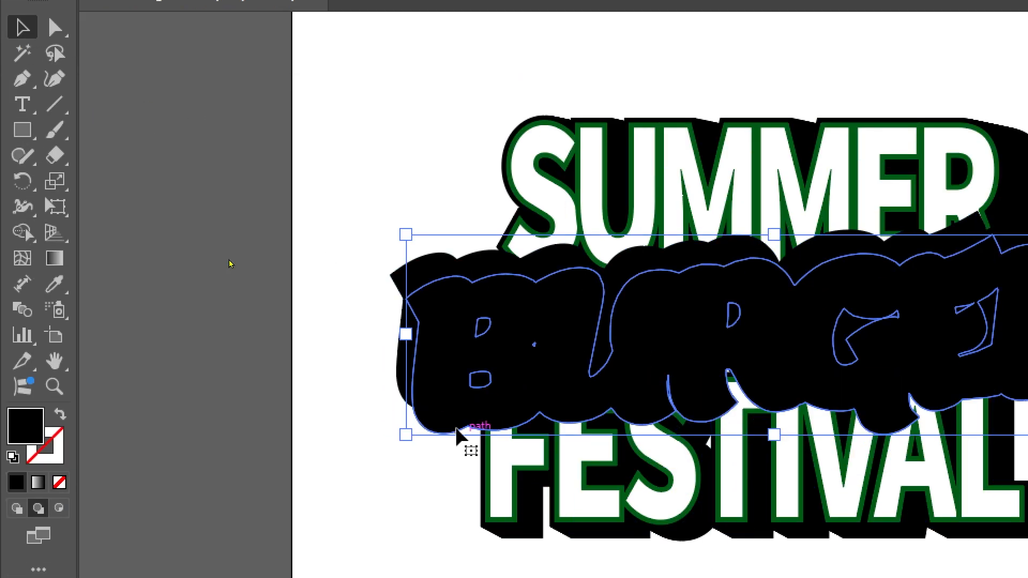
{"action": "right_click", "coordinate": [459, 515]}
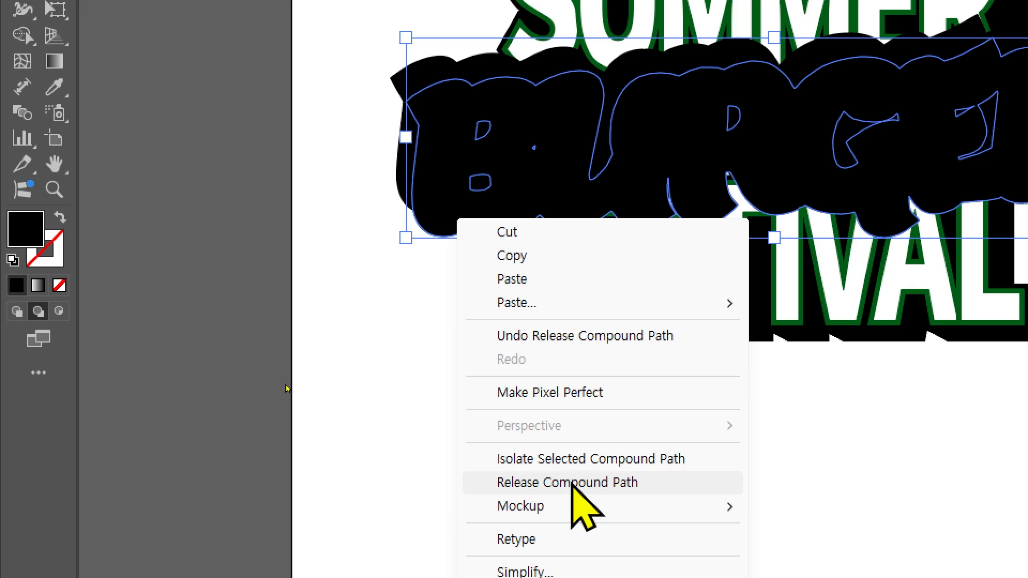
{"action": "left_click", "coordinate": [572, 482]}
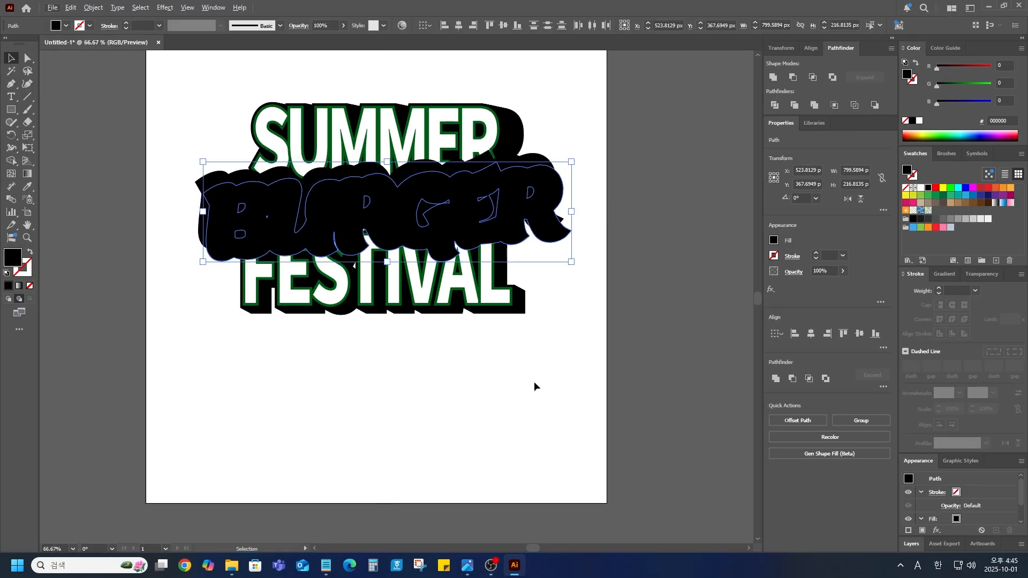
{"action": "left_click", "coordinate": [534, 385]}
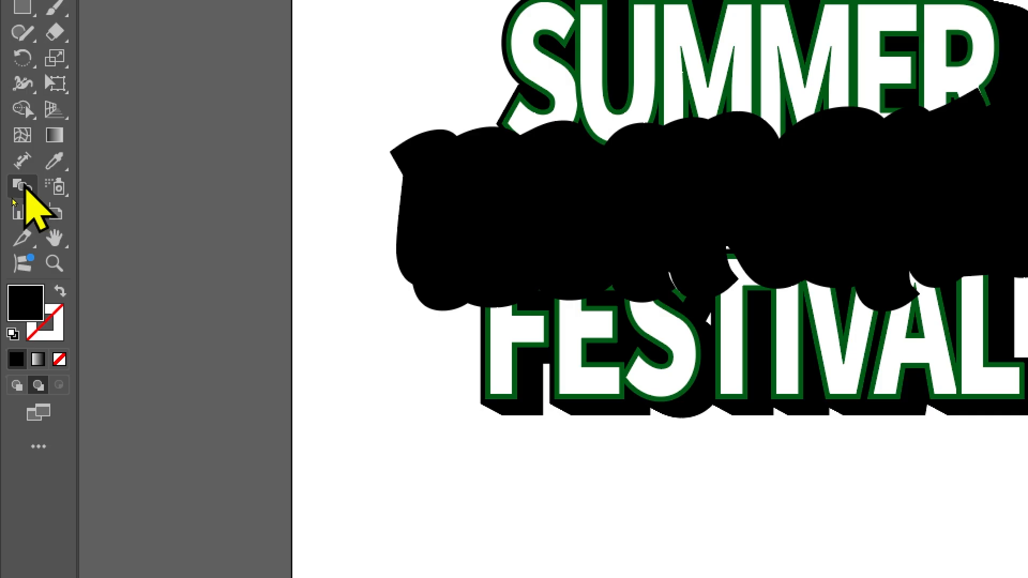
Step: Blend the two black BURGER shapes together with the Blend tool and deselect the result
{"action": "left_click", "coordinate": [11, 199]}
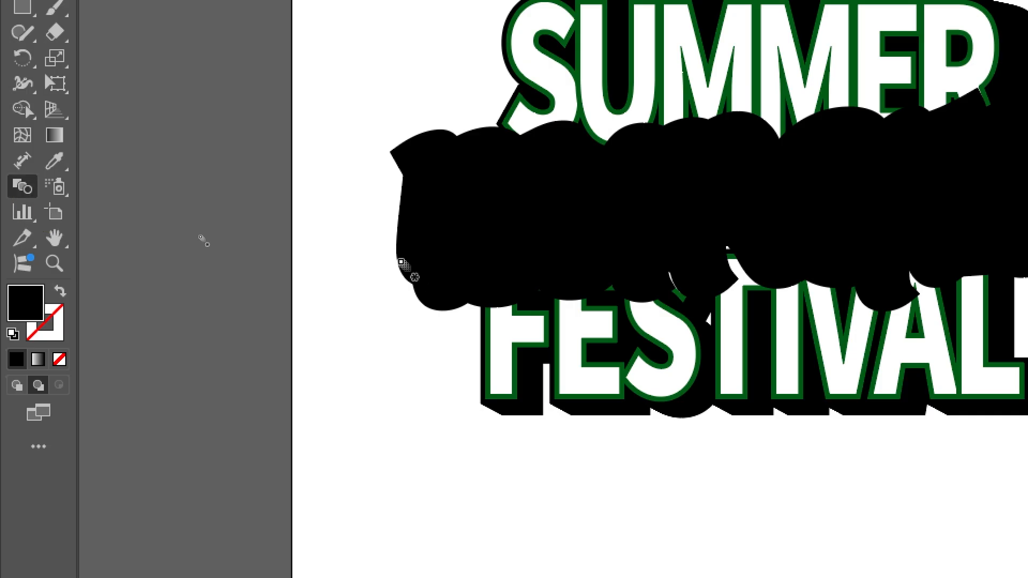
{"action": "key", "text": "ctrl+a"}
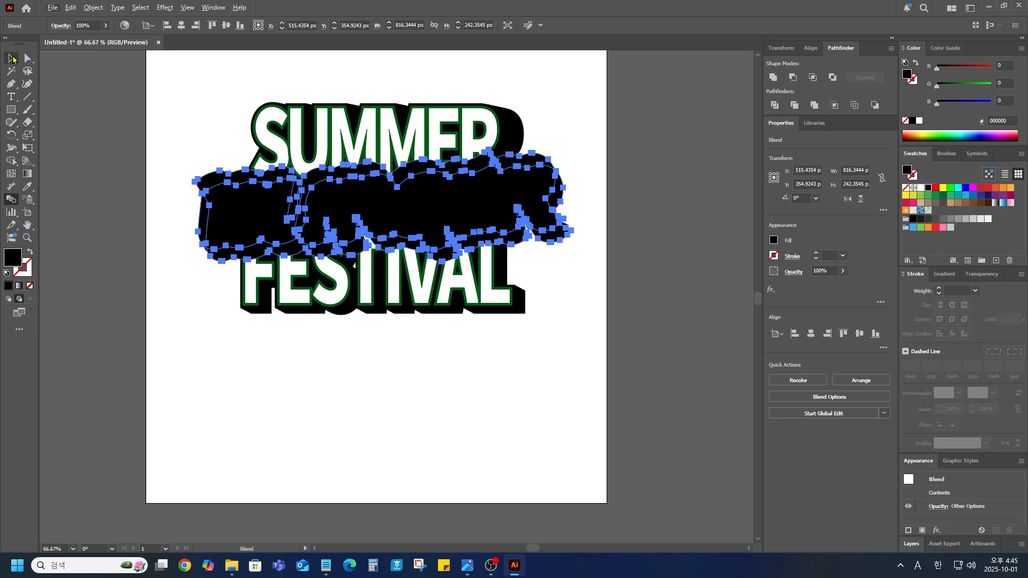
{"action": "left_click", "coordinate": [13, 58]}
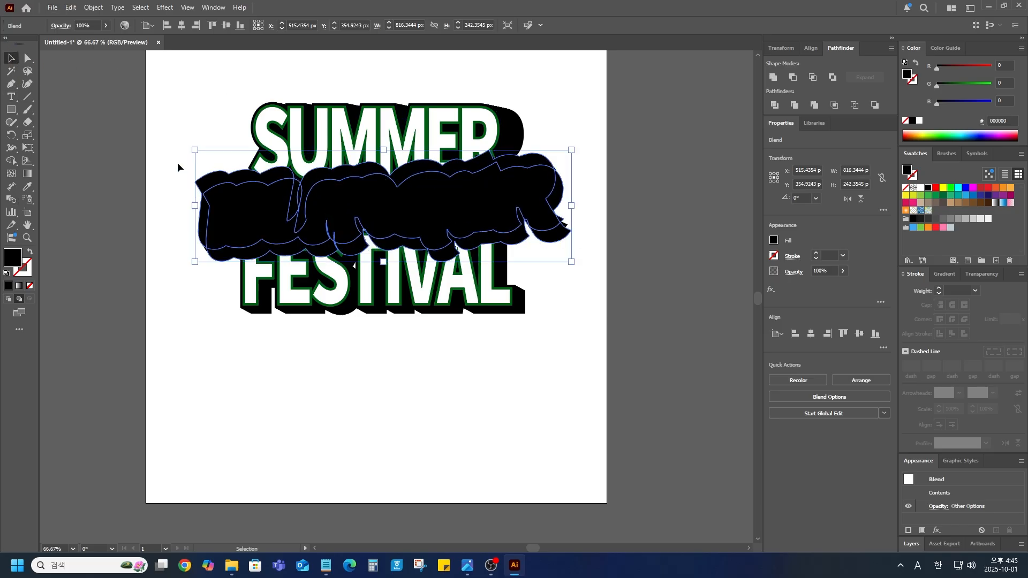
{"action": "left_click", "coordinate": [507, 410]}
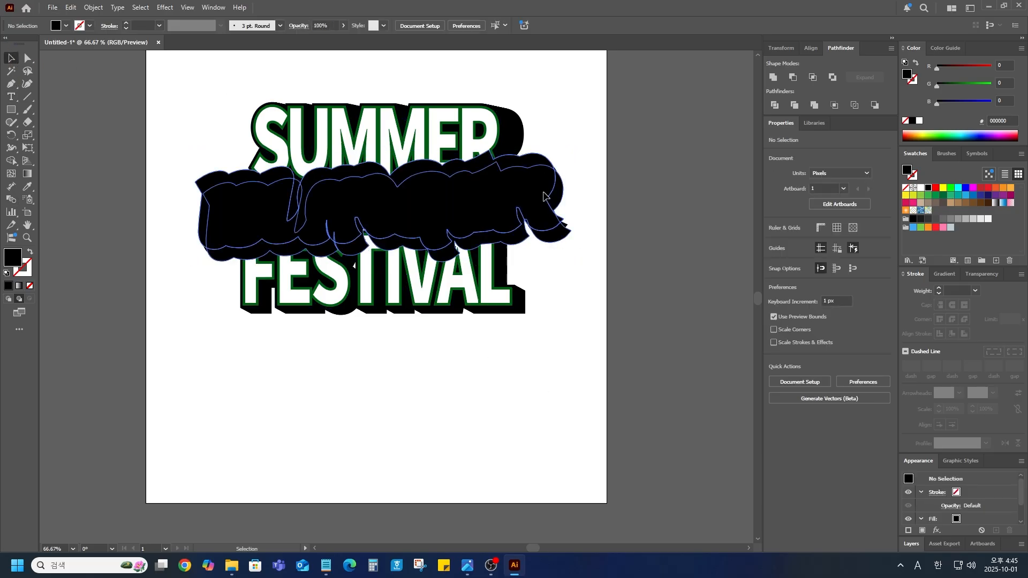
Step: Set the BURGER blend's spacing to Specified Steps with 50 steps, and deselect the blend
{"action": "left_click", "coordinate": [551, 197]}
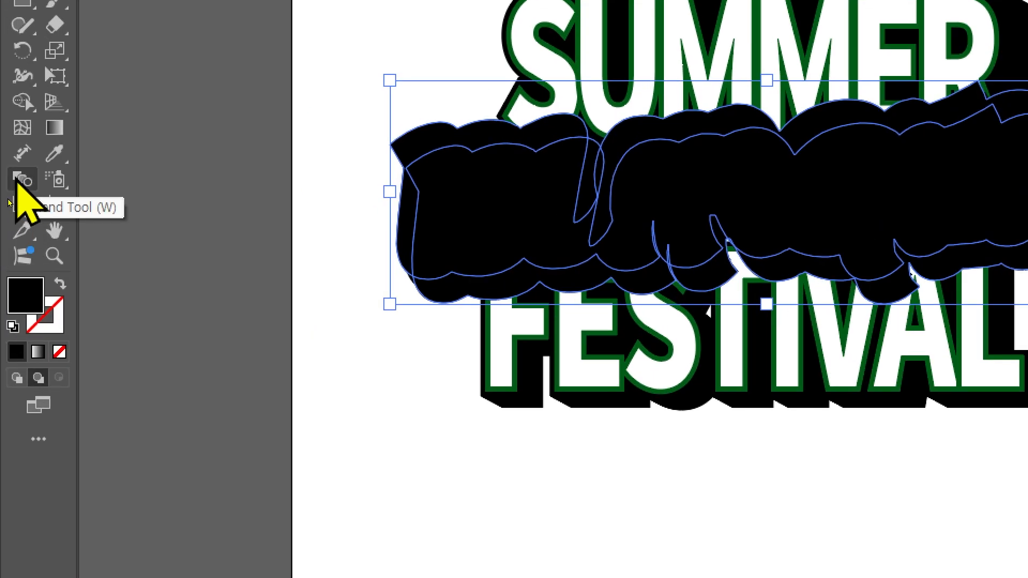
{"action": "double_click", "coordinate": [20, 181]}
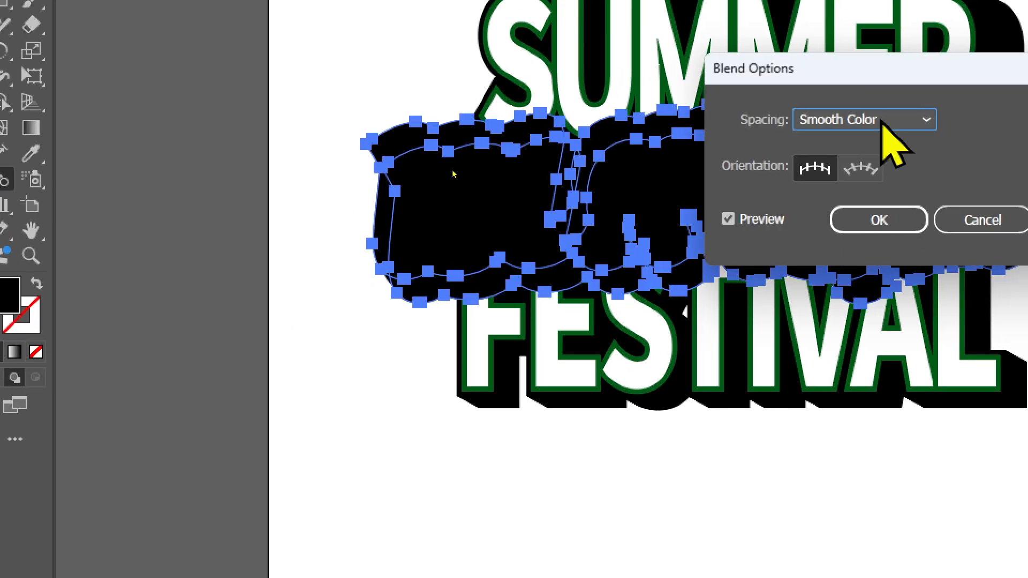
{"action": "left_click", "coordinate": [882, 122]}
{"action": "left_click", "coordinate": [885, 166]}
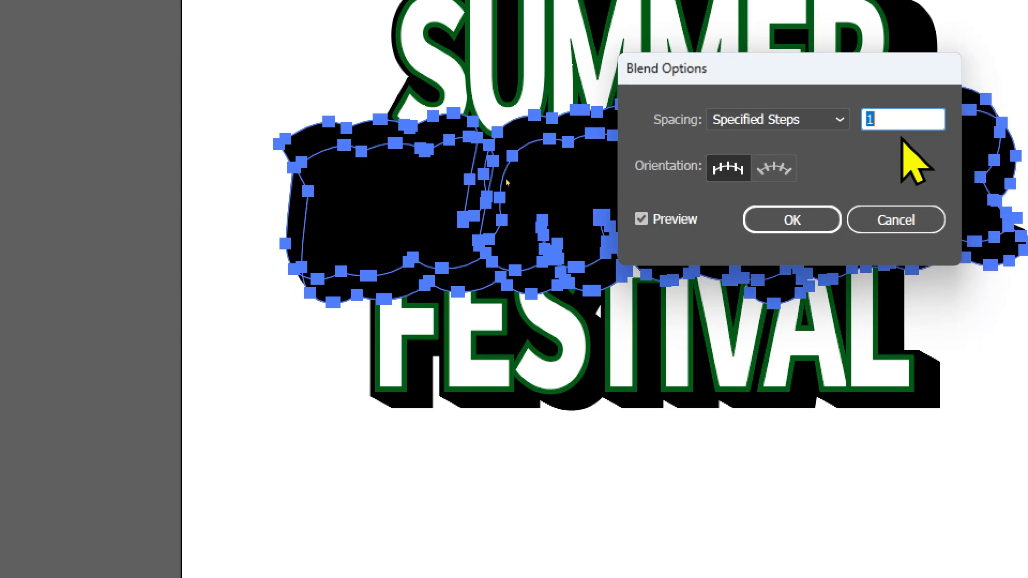
{"action": "type", "text": "50"}
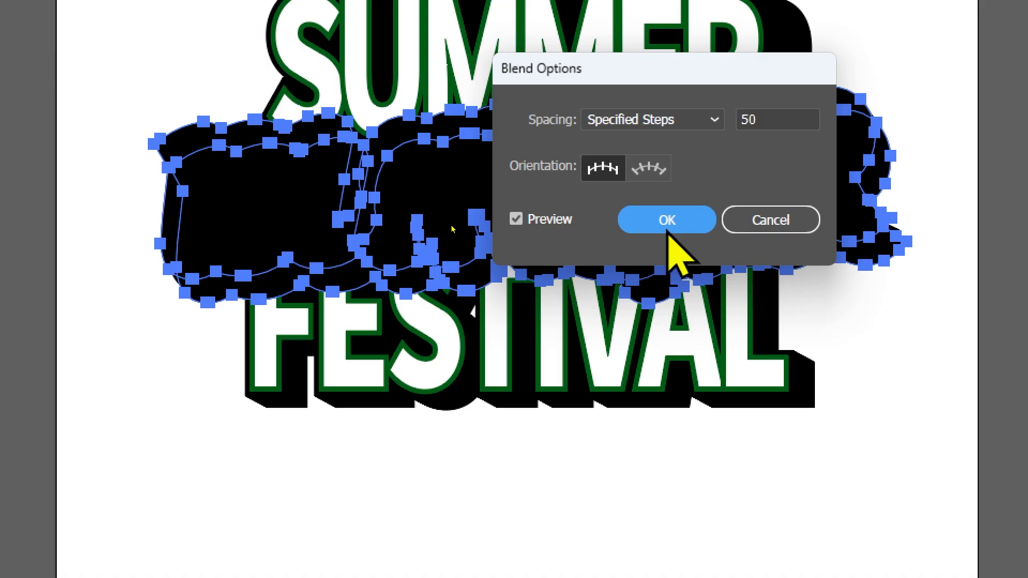
{"action": "left_click", "coordinate": [667, 220]}
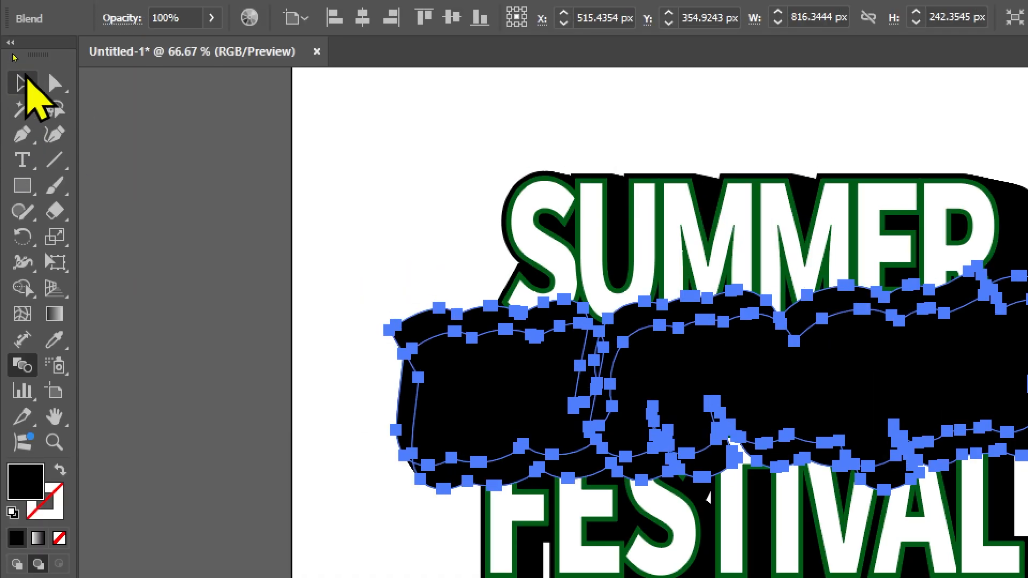
{"action": "left_click", "coordinate": [21, 62]}
{"action": "left_click", "coordinate": [372, 415]}
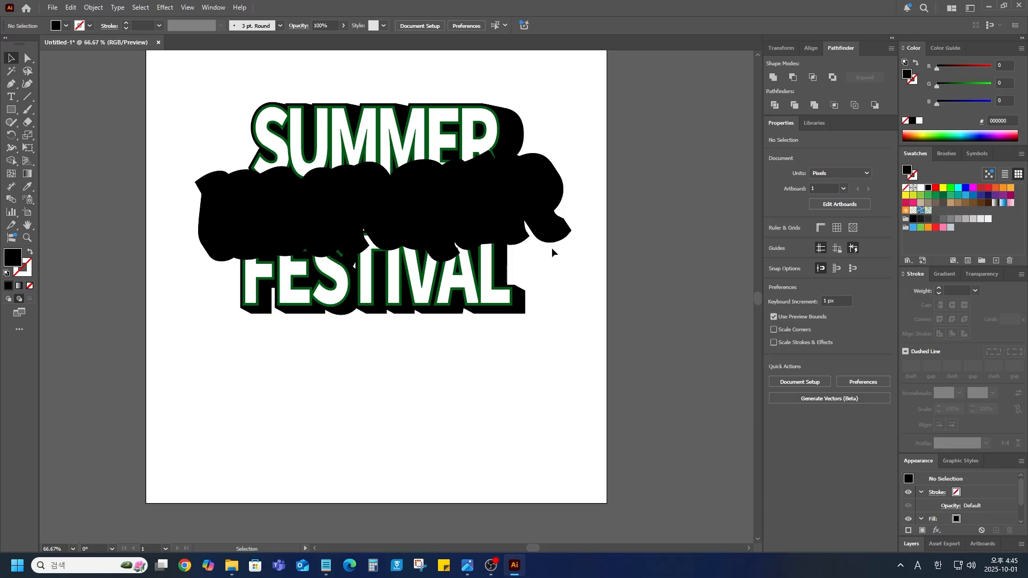
Step: Send the black BURGER blend behind the SUMMER and FESTIVAL lettering and deselect it
{"action": "left_click", "coordinate": [571, 242]}
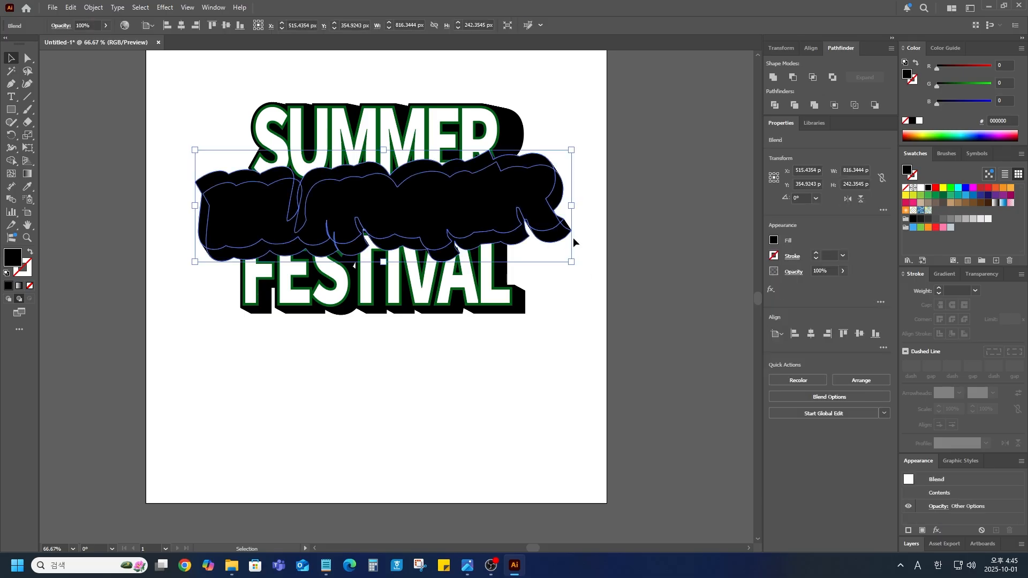
{"action": "key", "text": "ctrl"}
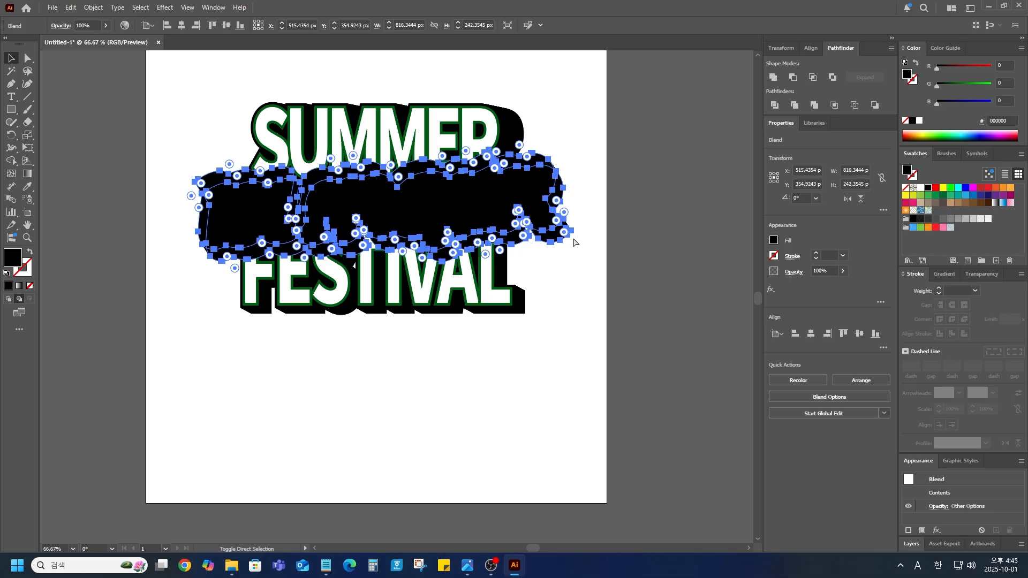
{"action": "key", "text": "ctrl+["}
{"action": "left_click", "coordinate": [593, 277]}
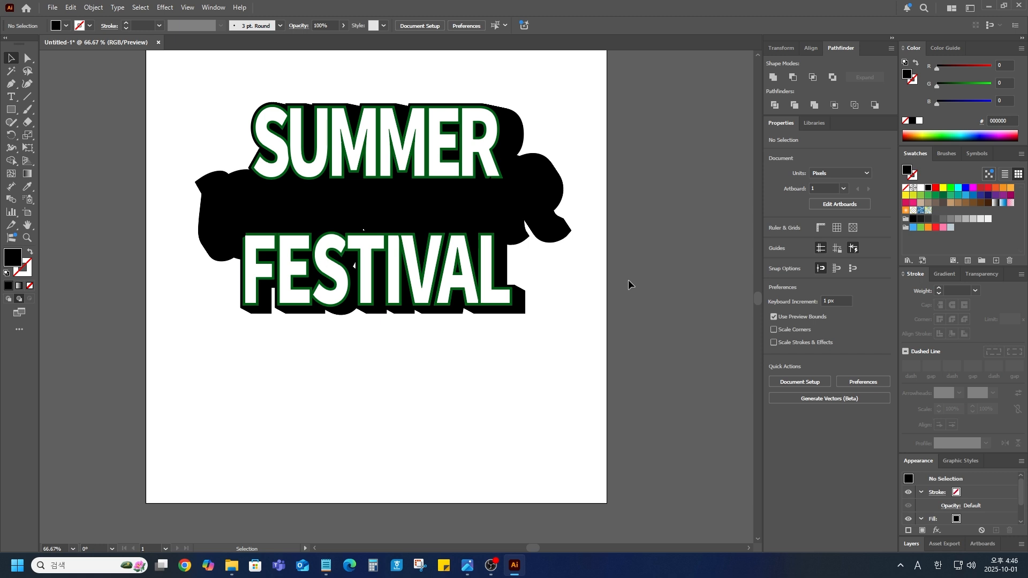
Step: Paste the green BURGER lettering in place in front of the black extrusion and deselect it
{"action": "key", "text": "ctrl+f"}
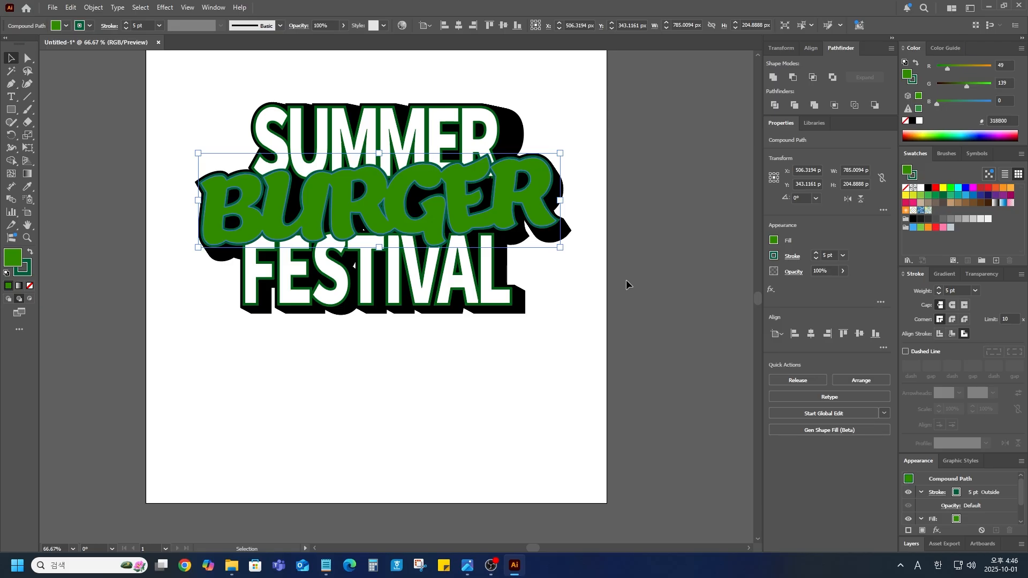
{"action": "left_click", "coordinate": [580, 349]}
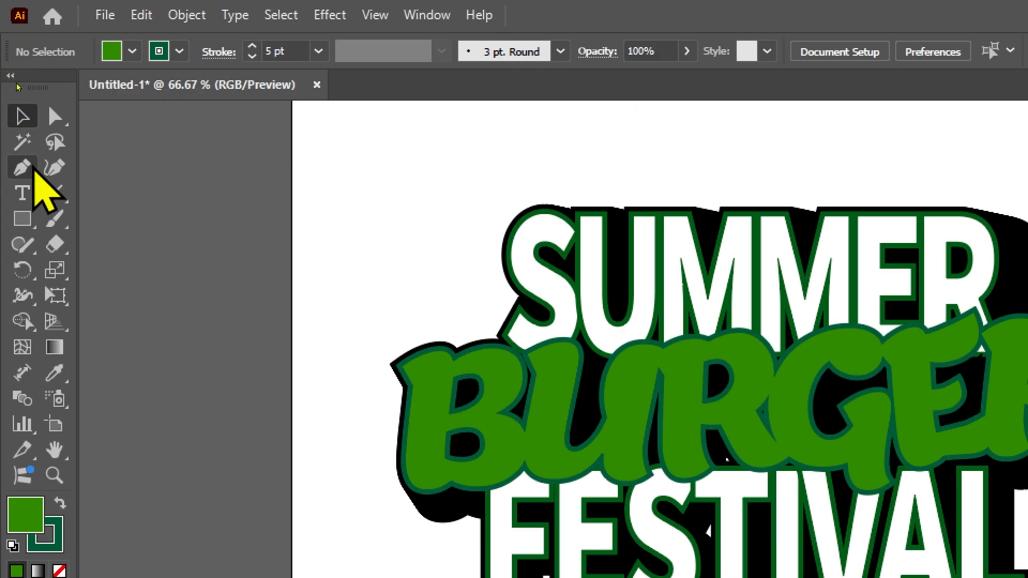
Step: Draw a closed four-point patch with the Pen tool behind the gaps around the S and T of FESTIVAL
{"action": "left_click", "coordinate": [33, 171]}
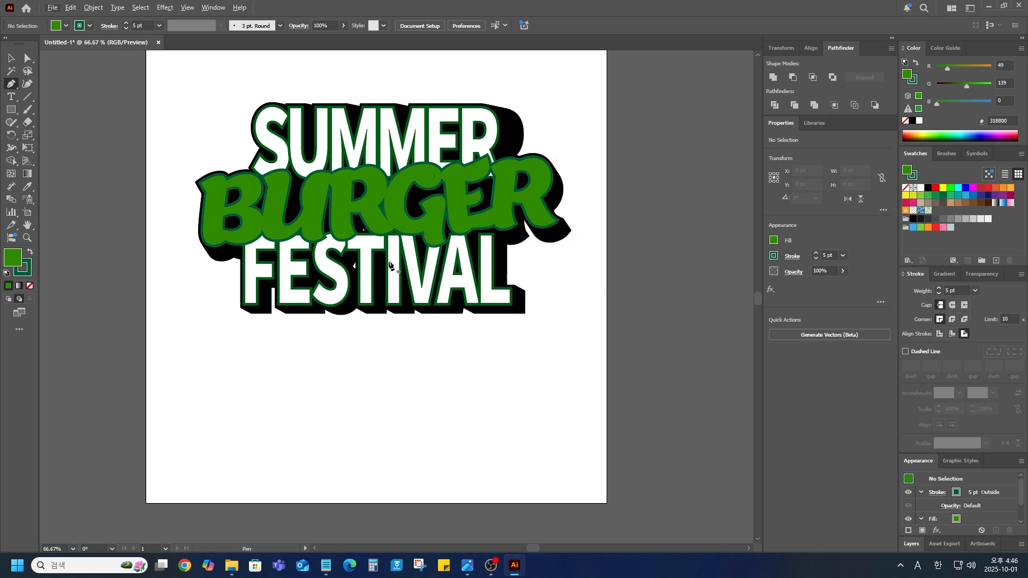
{"action": "left_click", "coordinate": [359, 217]}
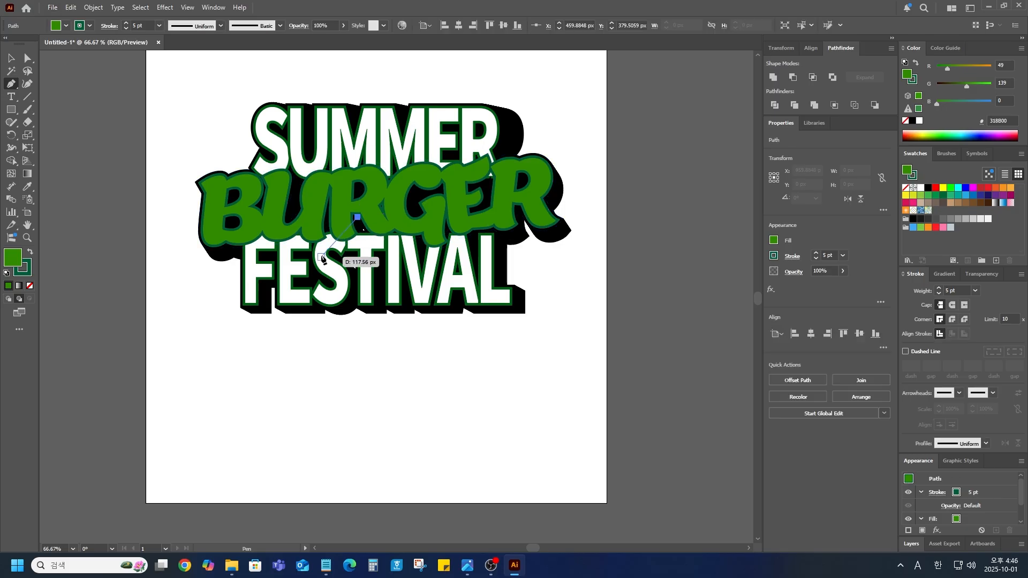
{"action": "left_click", "coordinate": [320, 257]}
{"action": "left_click", "coordinate": [354, 293]}
{"action": "left_click", "coordinate": [395, 269]}
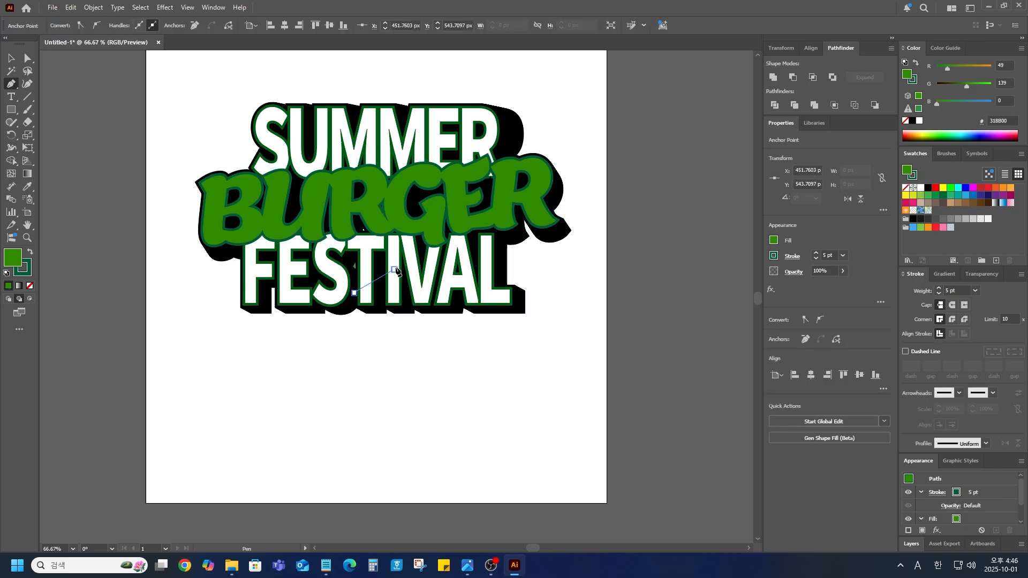
{"action": "left_click", "coordinate": [358, 217]}
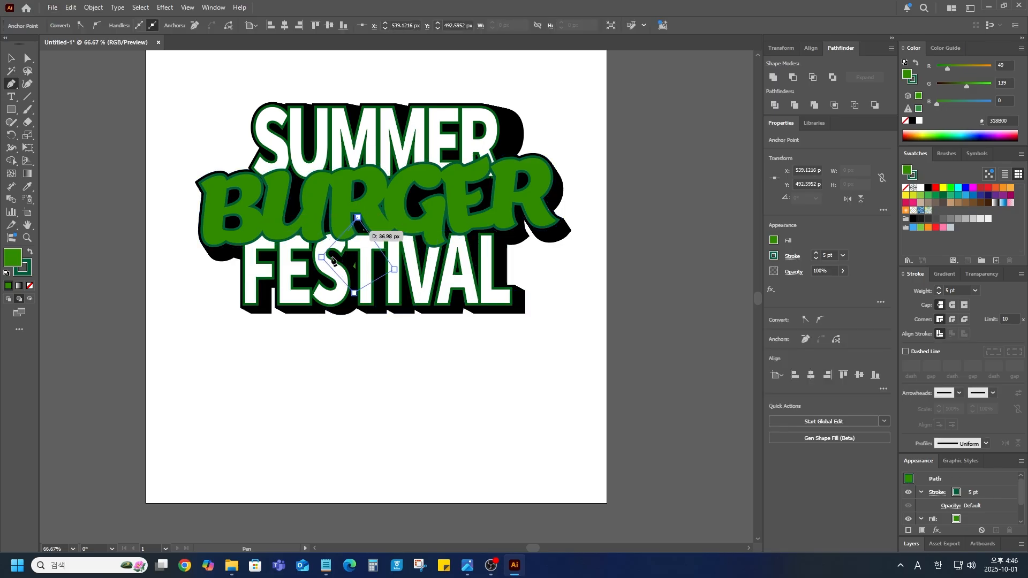
Step: Fill the patch behind FESTIVAL with black, remove its stroke and deselect it
{"action": "left_click", "coordinate": [911, 121]}
{"action": "left_click", "coordinate": [24, 274]}
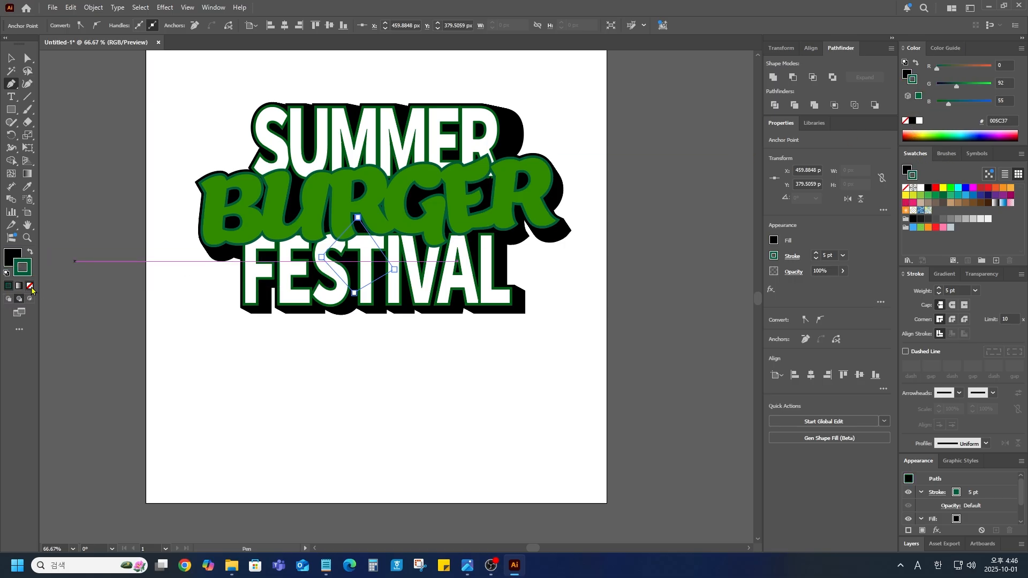
{"action": "left_click", "coordinate": [30, 286]}
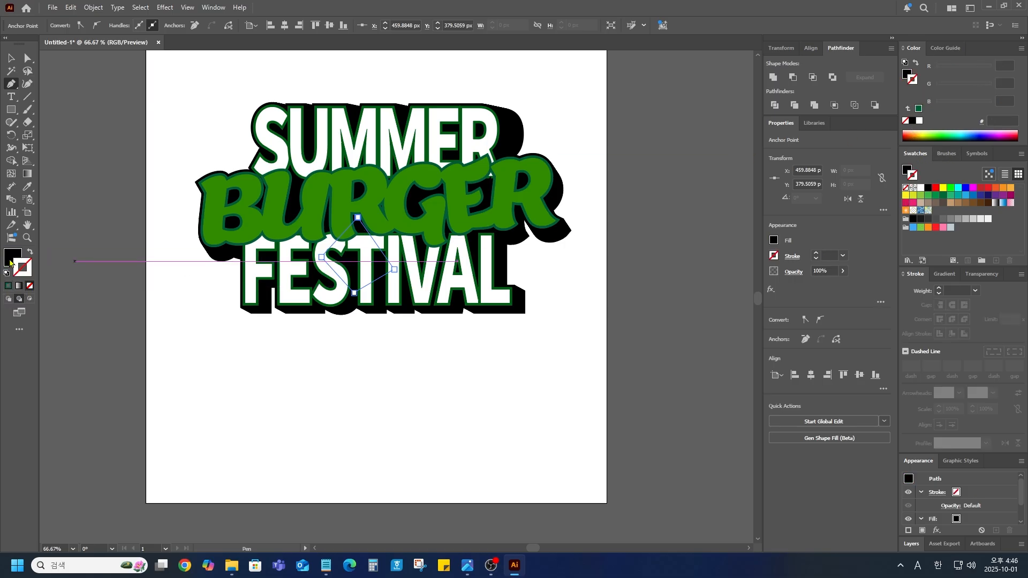
{"action": "left_click", "coordinate": [11, 59]}
{"action": "left_click", "coordinate": [490, 406]}
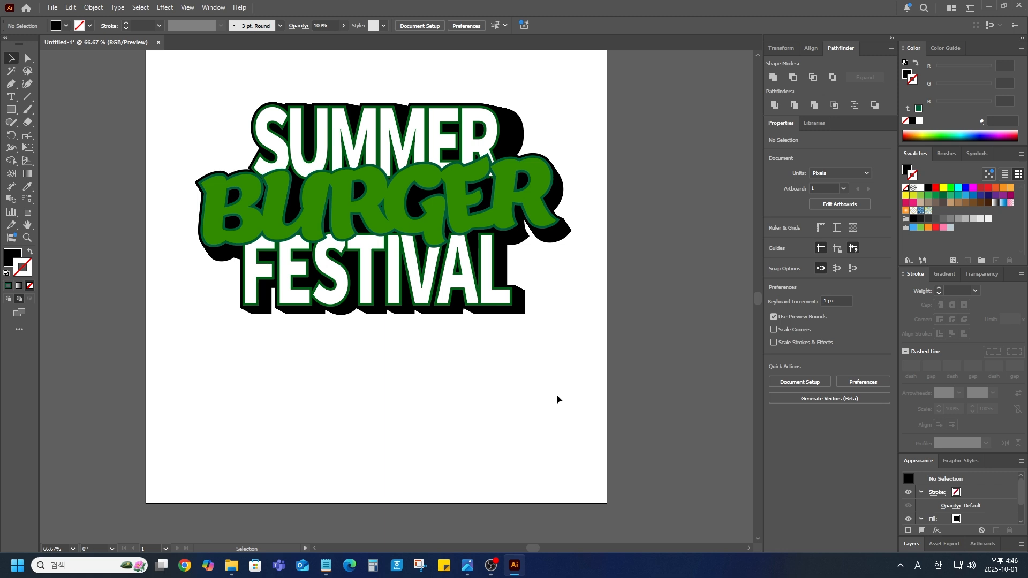
Step: Draw a closed black four-point patch behind the white gap under BURGER's final R with the Pen tool, and deselect it
{"action": "key", "text": "ctrl+equal"}
{"action": "key", "text": "ctrl+equal"}
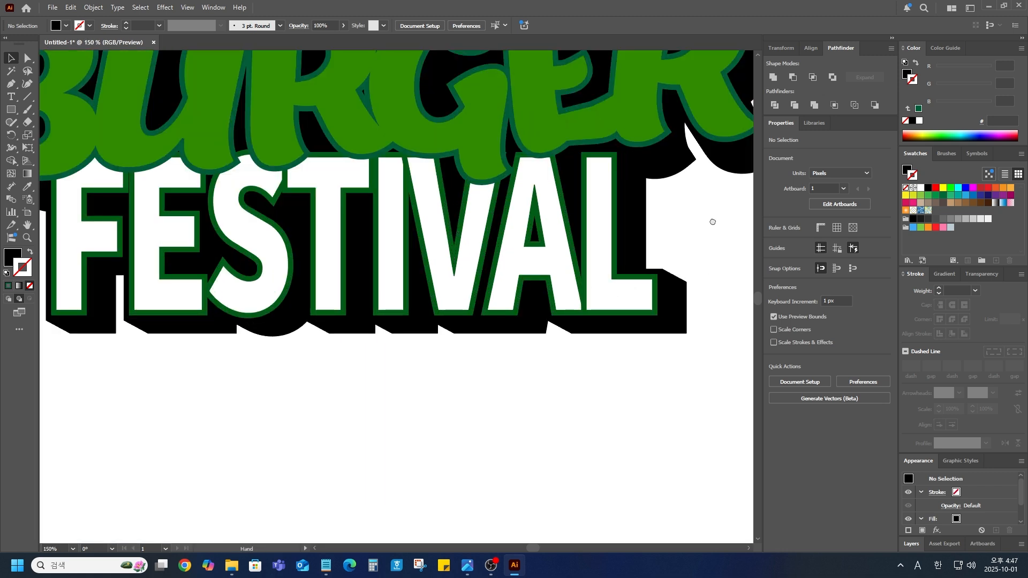
{"action": "left_click_drag", "start_coordinate": [711, 220], "coordinate": [665, 257]}
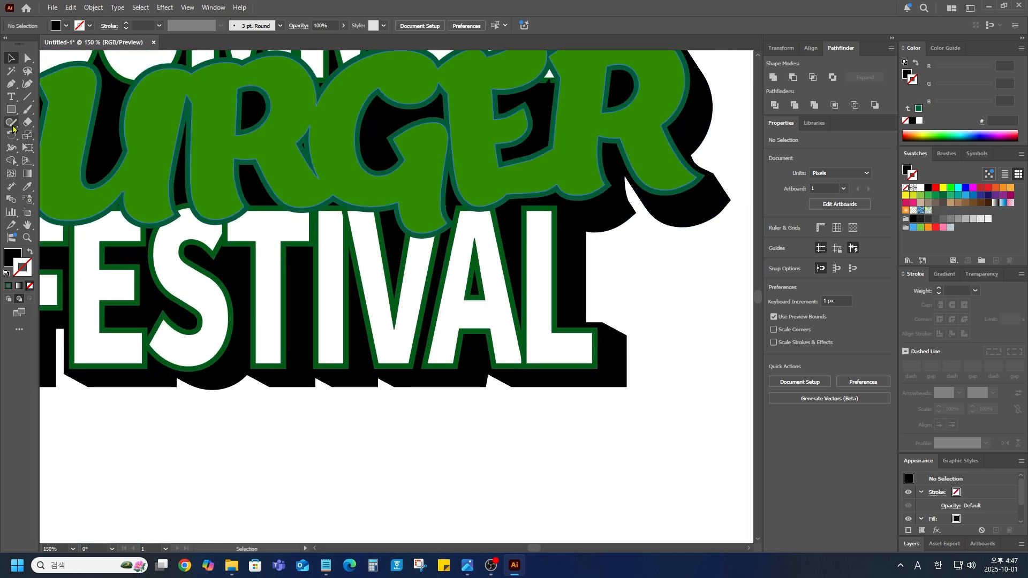
{"action": "left_click", "coordinate": [11, 83]}
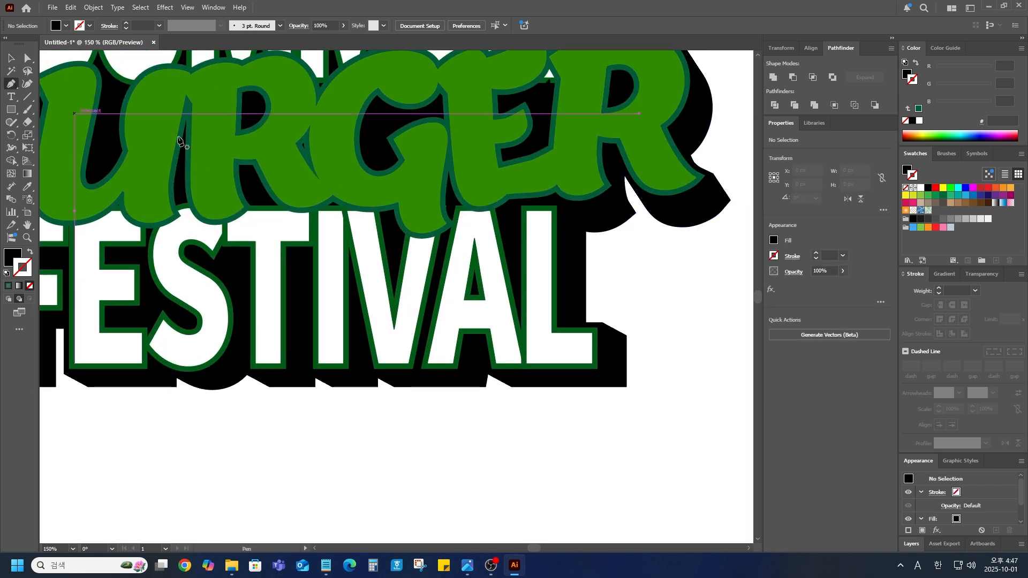
{"action": "left_click", "coordinate": [605, 230]}
{"action": "left_click", "coordinate": [682, 227]}
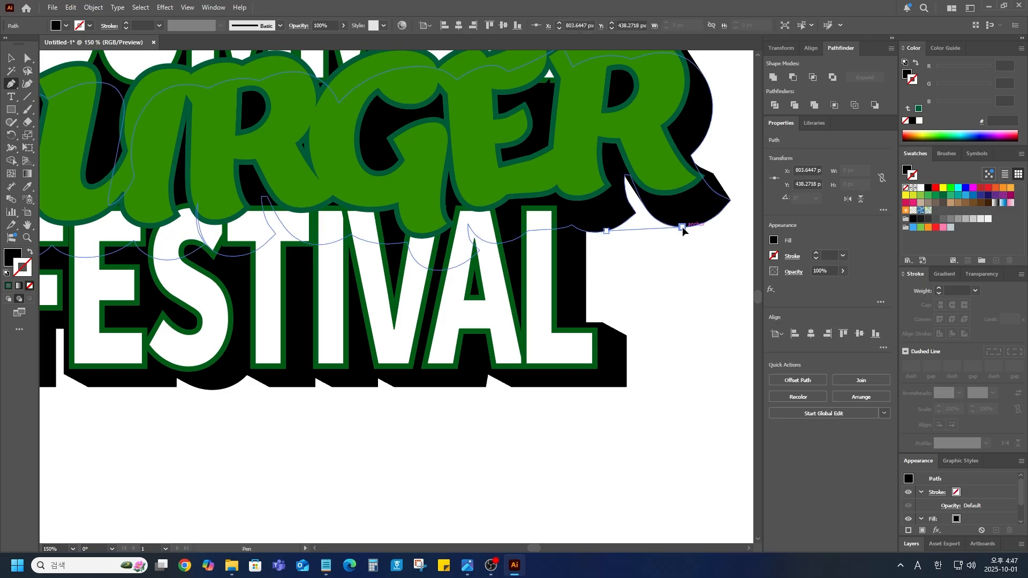
{"action": "left_click", "coordinate": [646, 170]}
{"action": "left_click", "coordinate": [610, 143]}
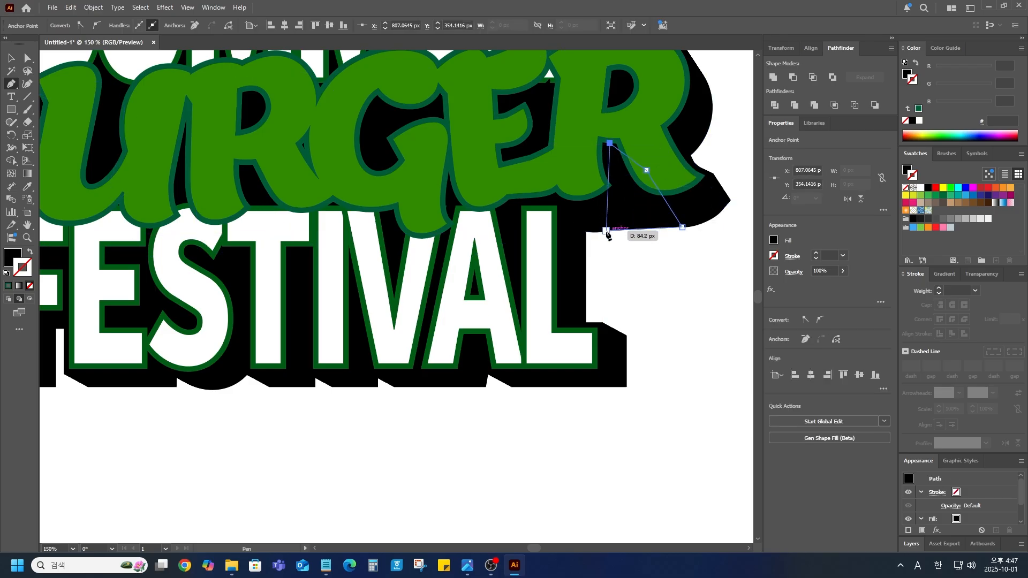
{"action": "left_click", "coordinate": [605, 230]}
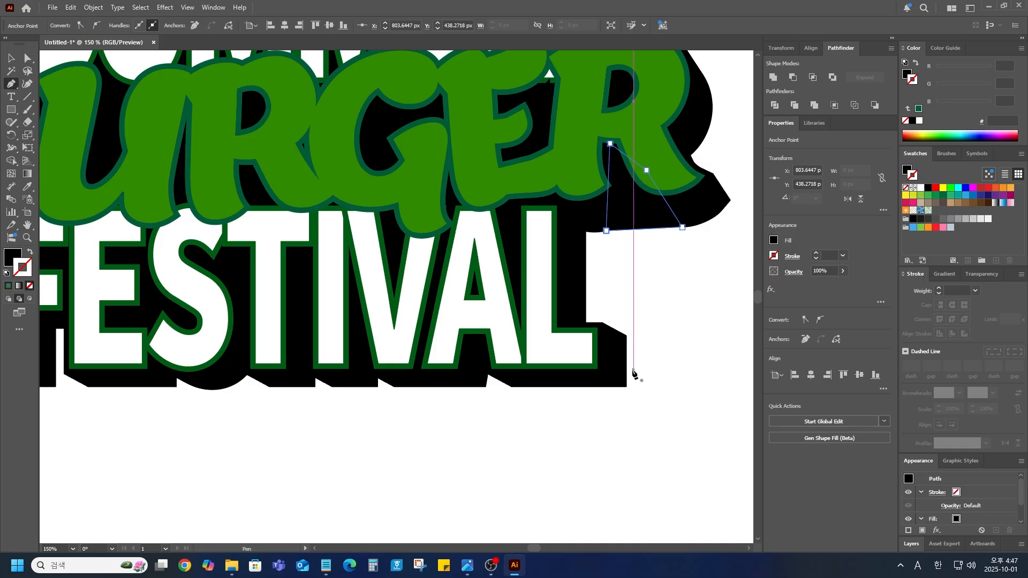
{"action": "key", "text": "ctrl+minus"}
{"action": "key", "text": "ctrl+minus"}
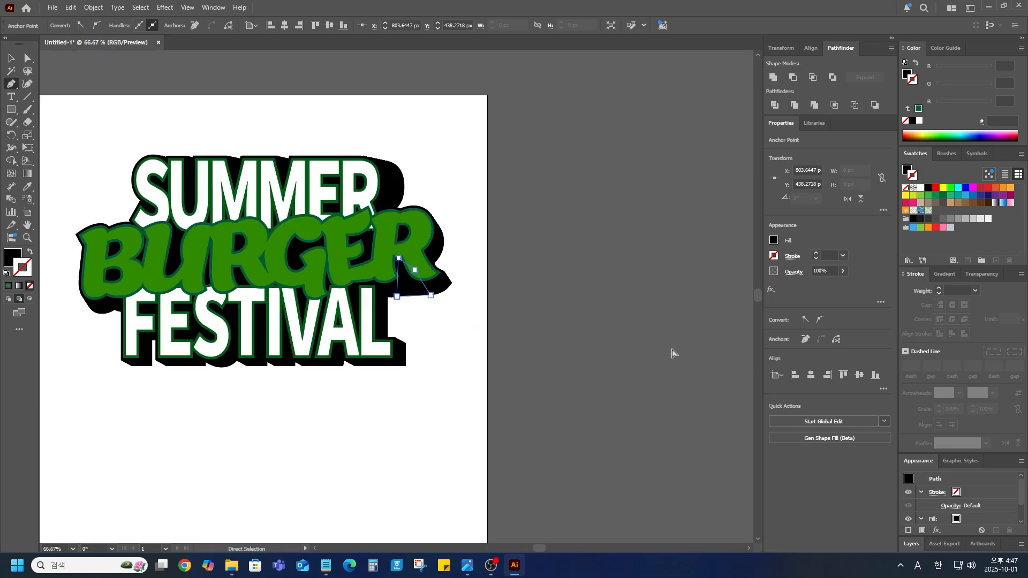
{"action": "left_click", "coordinate": [14, 60]}
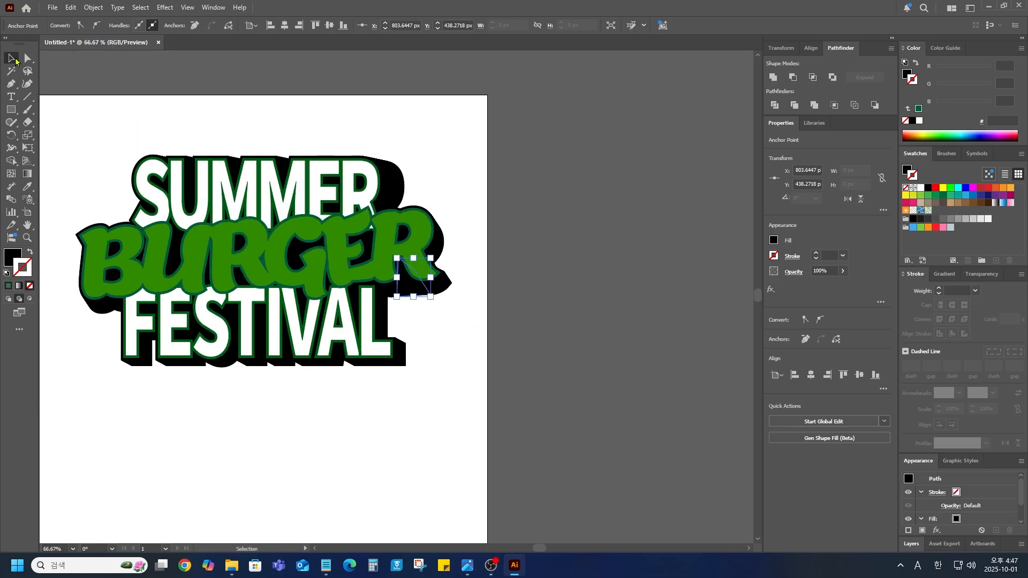
{"action": "left_click", "coordinate": [473, 375]}
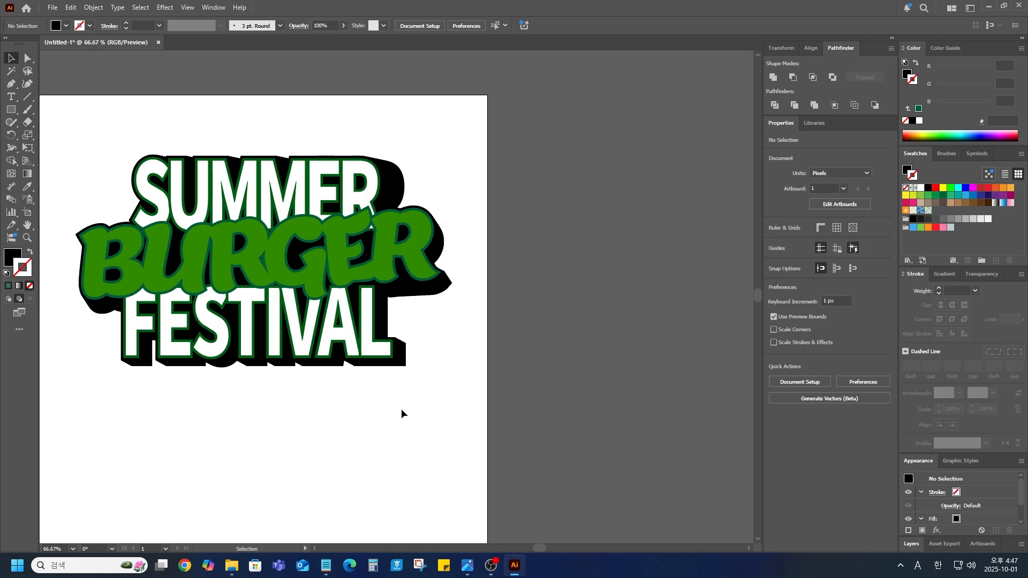
Step: Draw a closed black five-point patch behind the lettering to fill the notches along FESTIVAL's bottom extrusion edge, and deselect it
{"action": "key", "text": "ctrl+1"}
{"action": "left_click_drag", "start_coordinate": [312, 432], "coordinate": [461, 353]}
{"action": "left_click", "coordinate": [11, 83]}
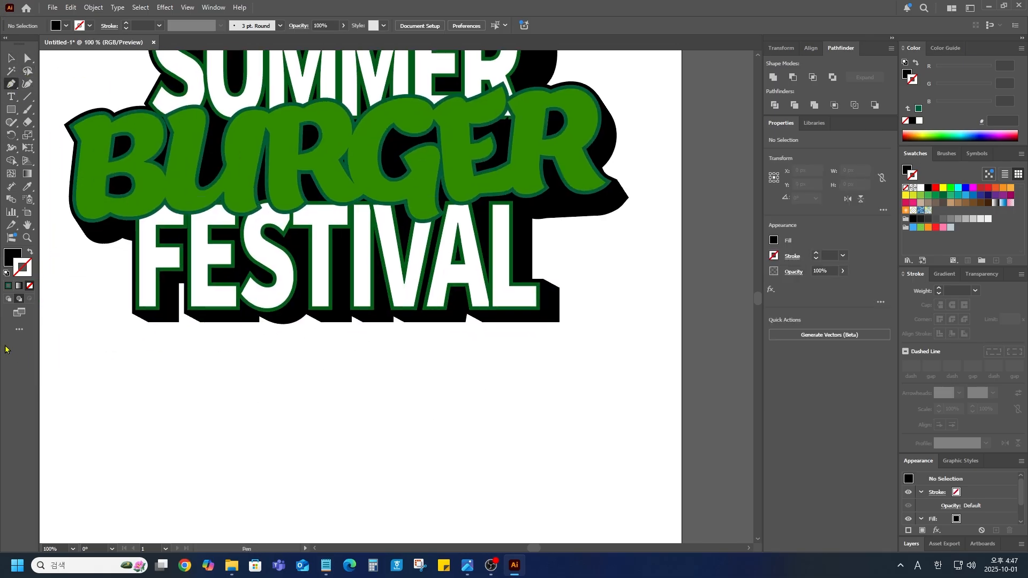
{"action": "left_click", "coordinate": [18, 300]}
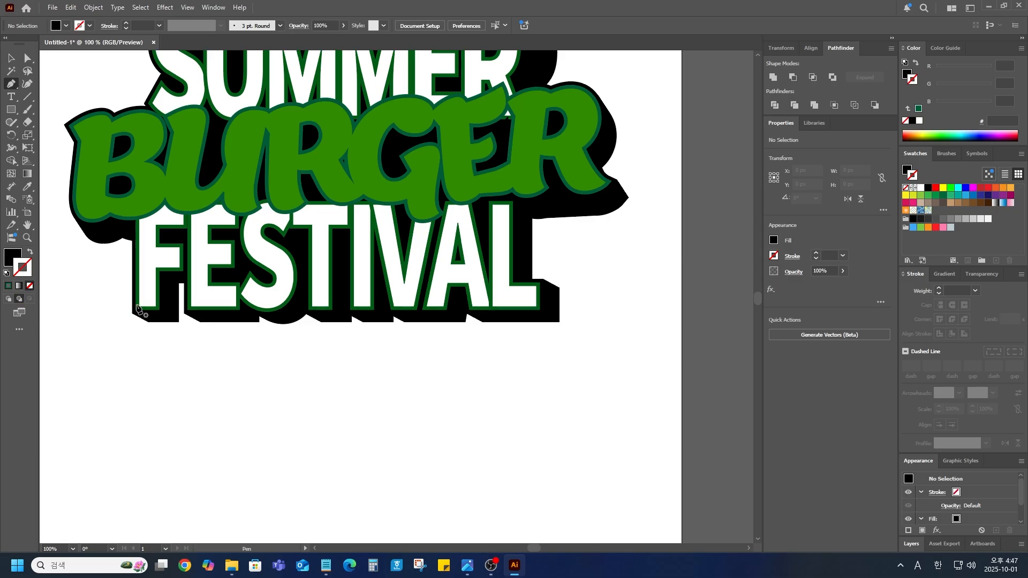
{"action": "left_click", "coordinate": [158, 321]}
{"action": "left_click", "coordinate": [514, 322]}
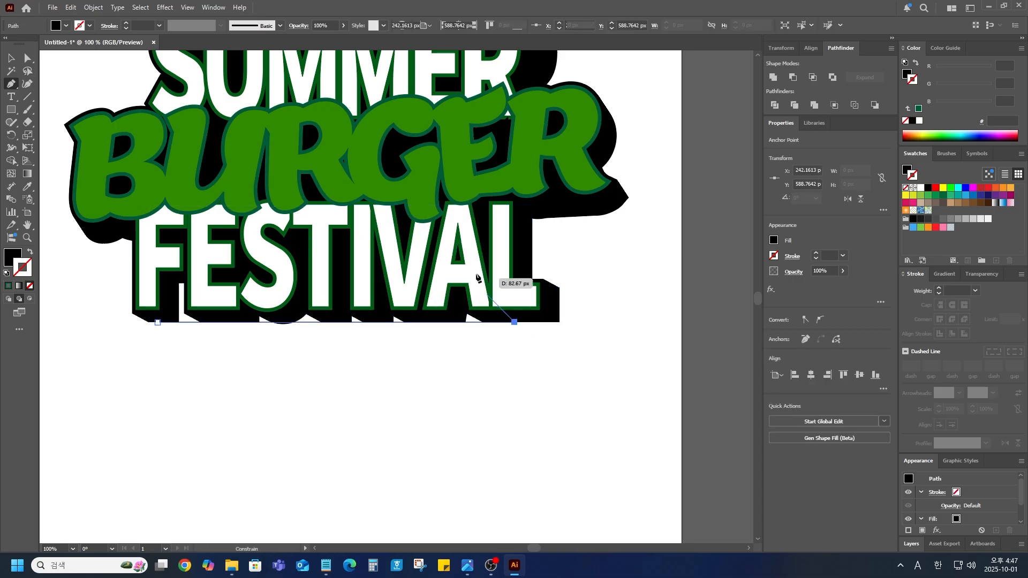
{"action": "left_click", "coordinate": [473, 261]}
{"action": "left_click", "coordinate": [303, 247]}
{"action": "left_click", "coordinate": [187, 253]}
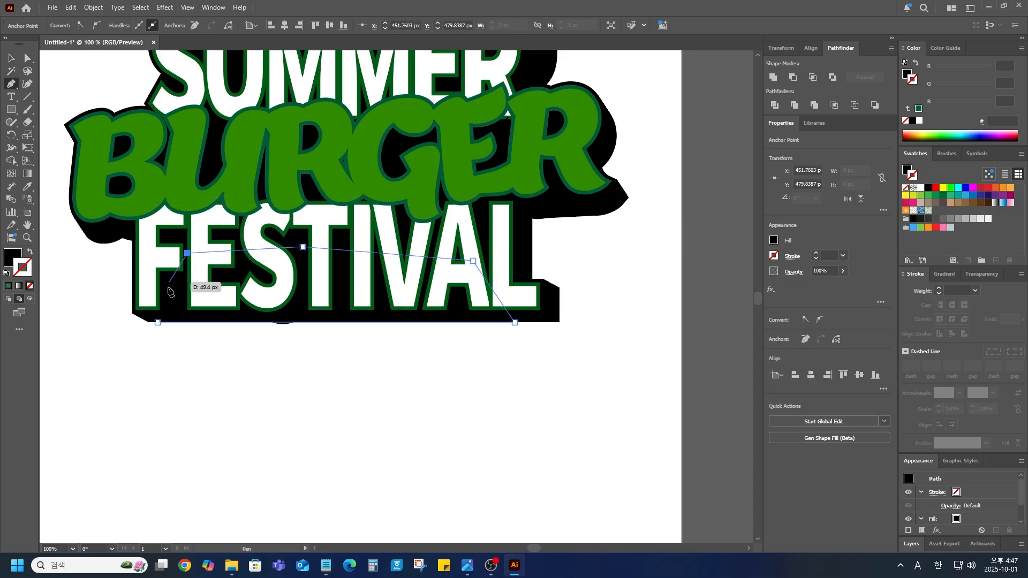
{"action": "left_click", "coordinate": [157, 321]}
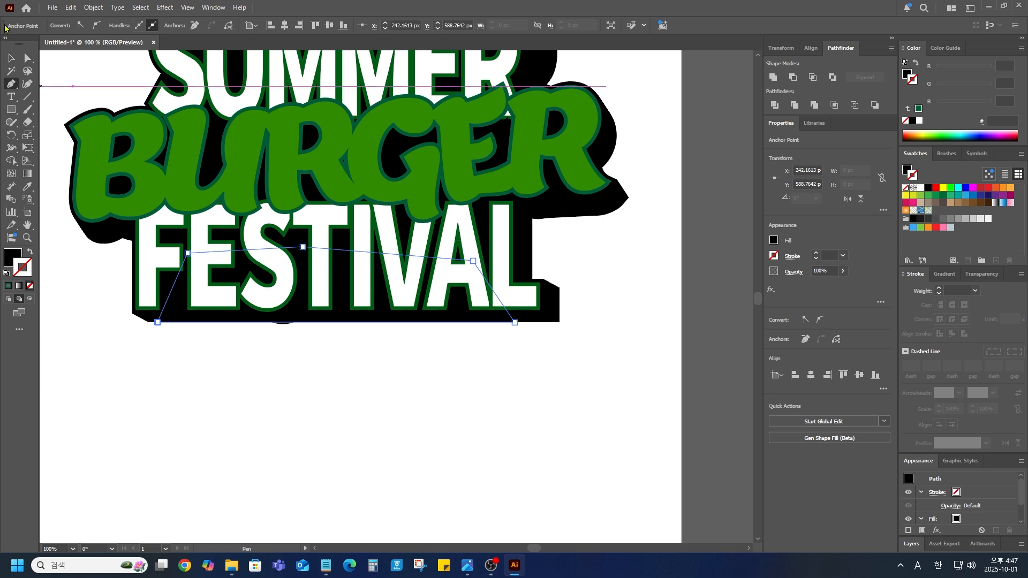
{"action": "left_click", "coordinate": [10, 57]}
{"action": "left_click", "coordinate": [546, 386]}
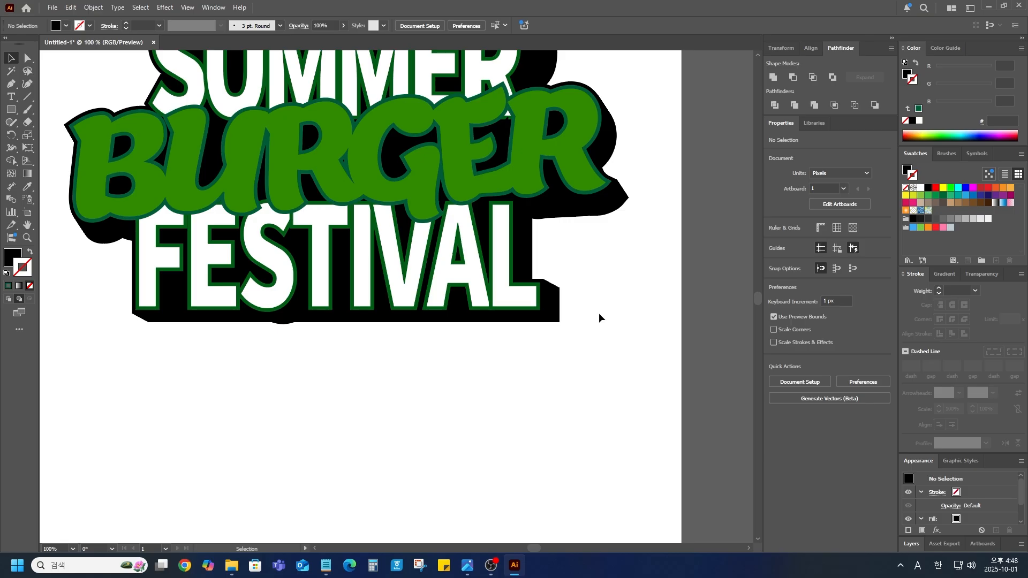
Step: Start saving the finished lettering document, opening the Save As dialog
{"action": "key", "text": "ctrl+minus"}
{"action": "key", "text": "ctrl+minus"}
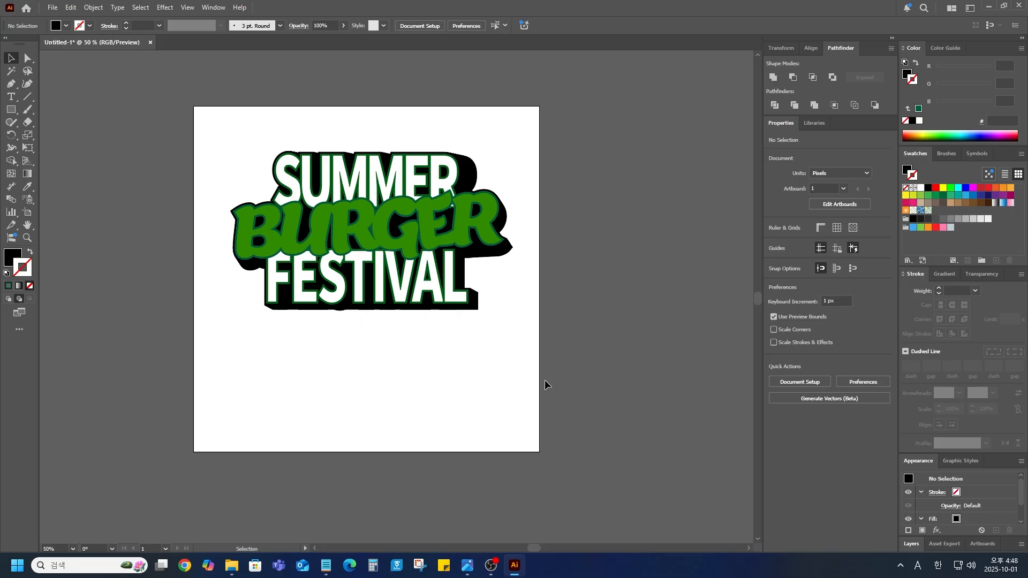
{"action": "key", "text": "a"}
{"action": "key", "text": "ctrl+s"}
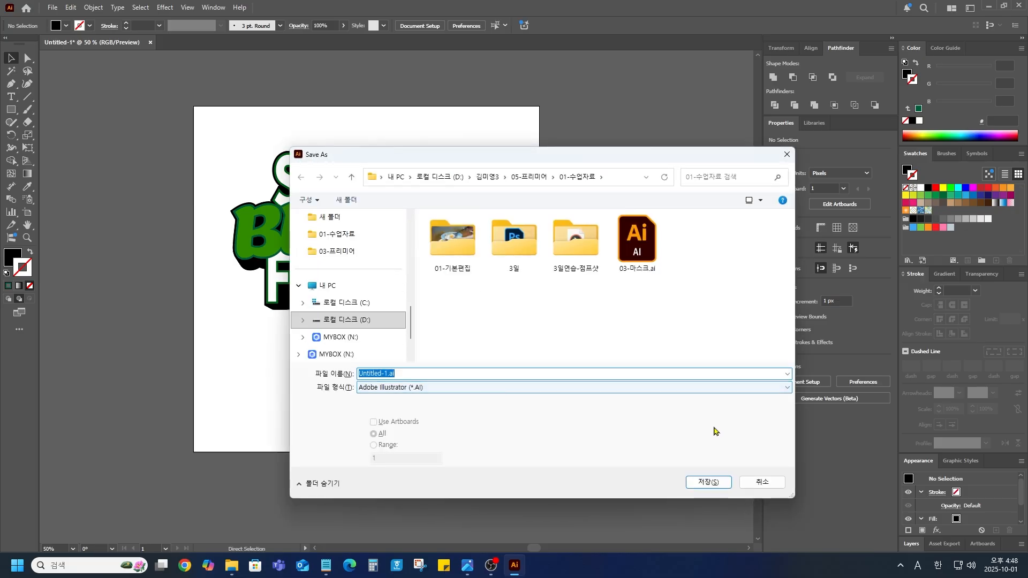